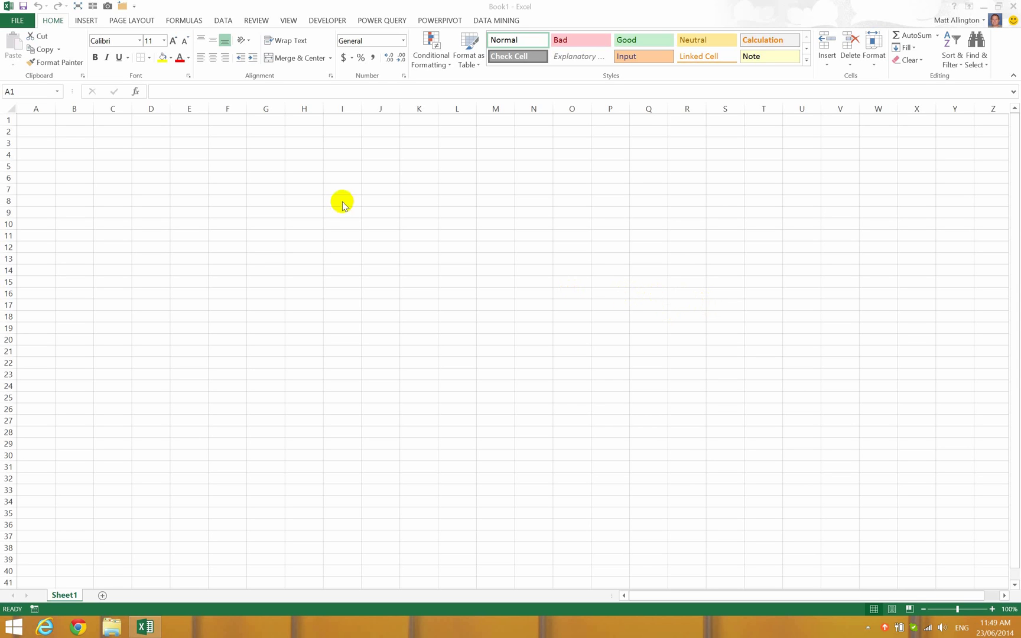
# - Open File Explorer and browse to the Documents\AdventureWorks folder
pyautogui.click(109, 630)
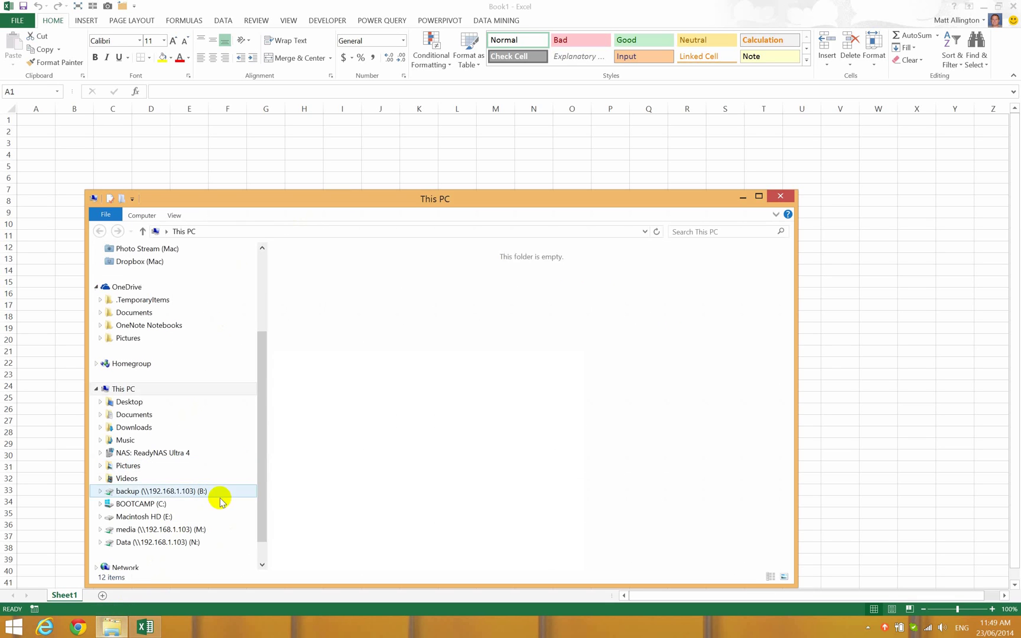
pyautogui.doubleClick(479, 283)
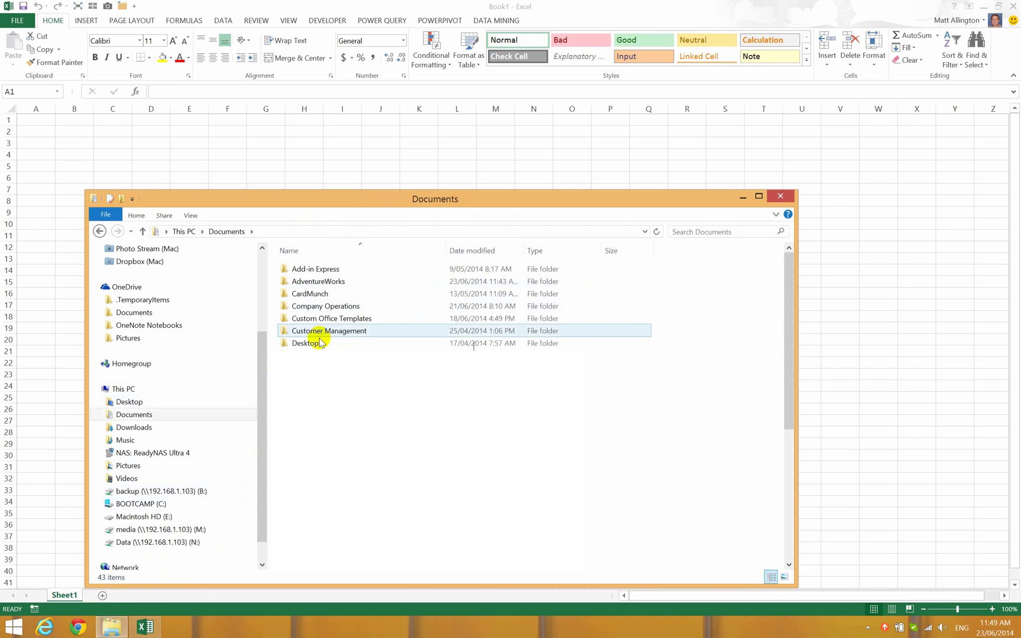
pyautogui.doubleClick(341, 281)
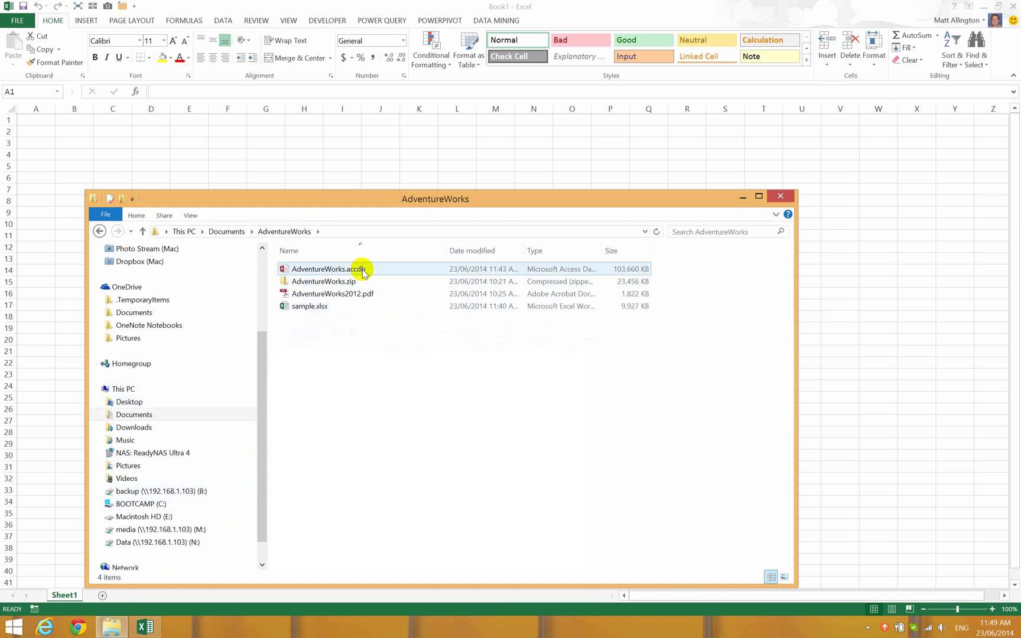
# - Open AdventureWorks.accdb in Access and scroll its navigation pane to review the tables
pyautogui.doubleClick(363, 271)
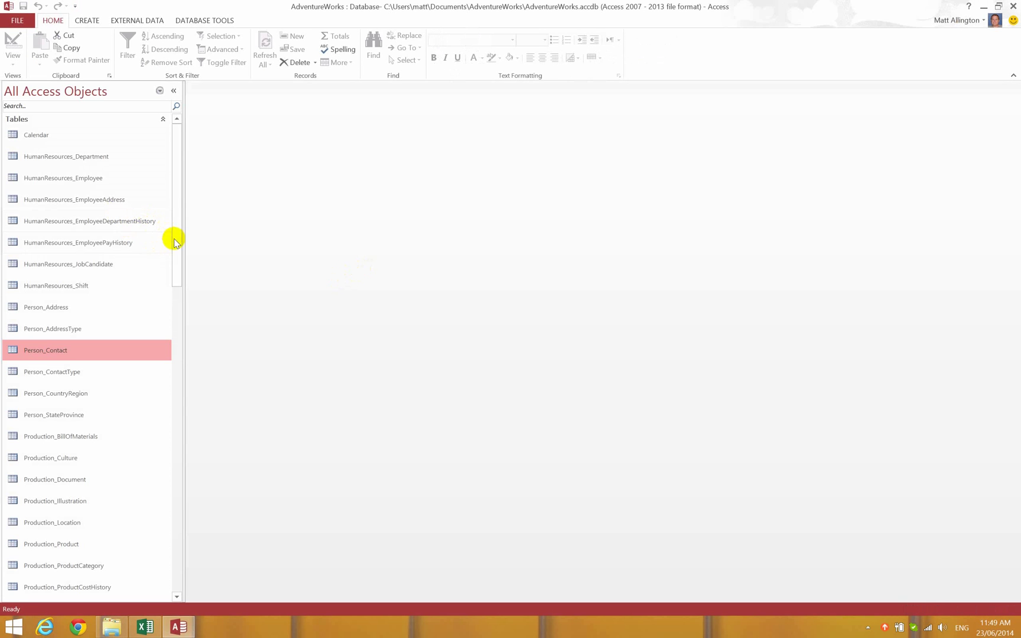
pyautogui.moveTo(175, 241); pyautogui.dragTo(181, 562)
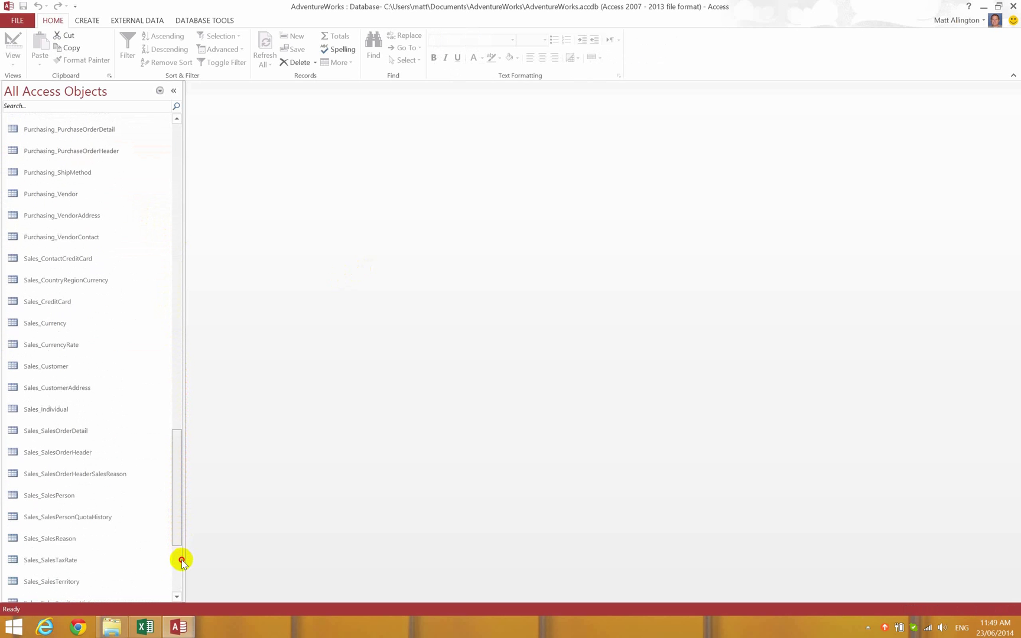
pyautogui.moveTo(173, 518); pyautogui.dragTo(167, 200)
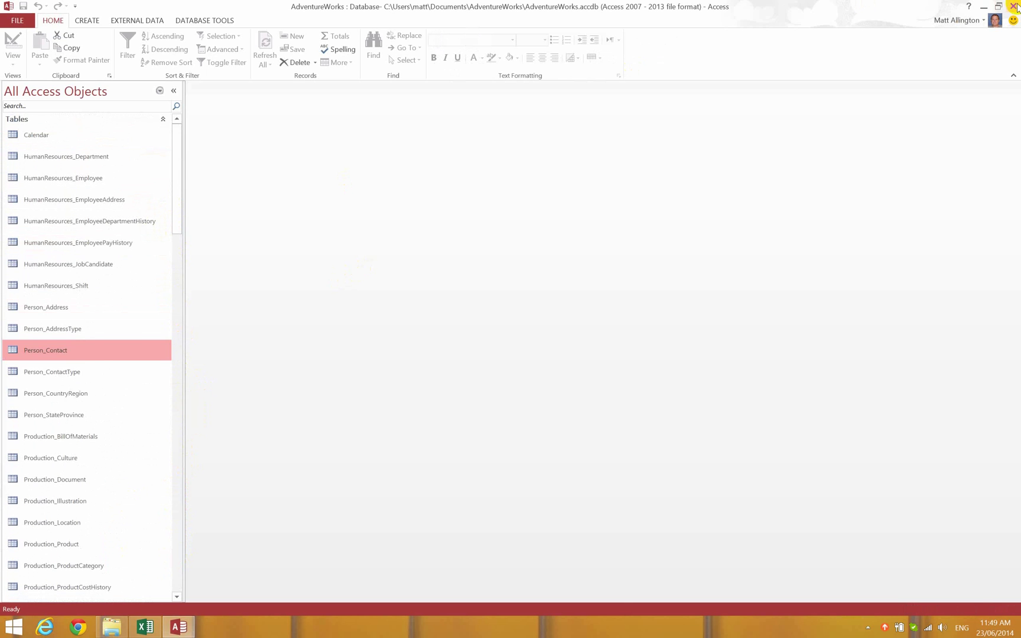
# - Close Access and launch the Power Pivot for Excel window from the POWERPIVOT tab's Manage button
pyautogui.click(1014, 6)
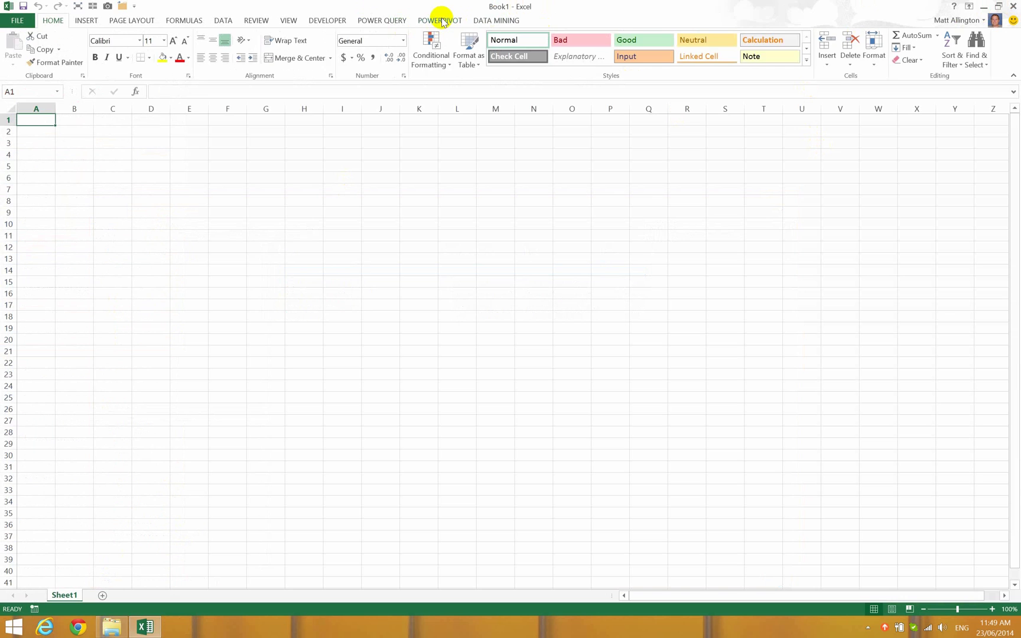
pyautogui.click(442, 20)
pyautogui.click(23, 48)
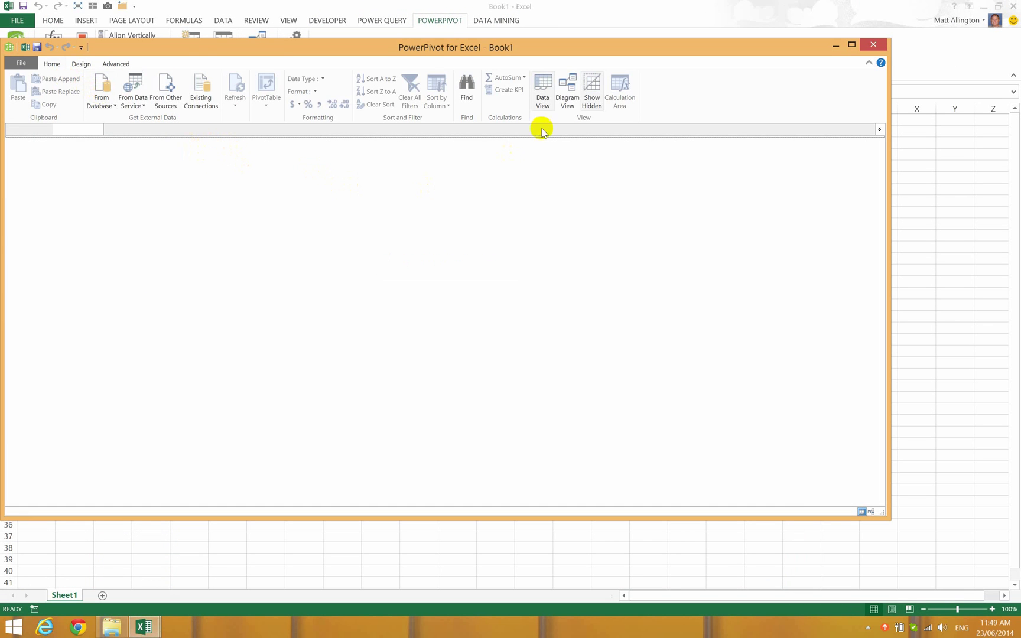
# - Connect the Table Import Wizard to AdventureWorks.accdb as an Access source and list its tables
pyautogui.click(101, 100)
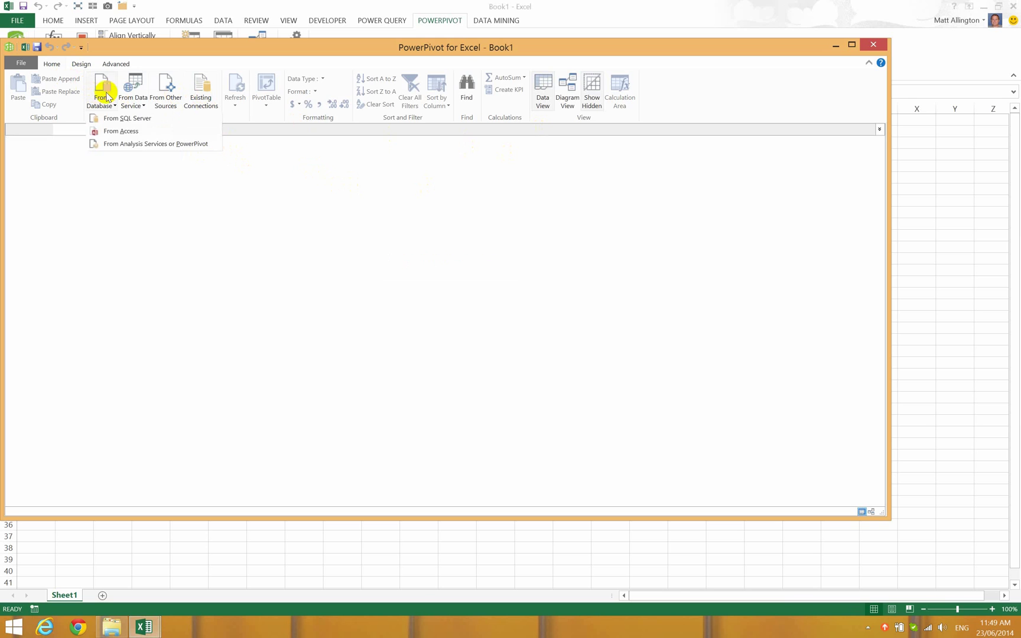
pyautogui.click(131, 133)
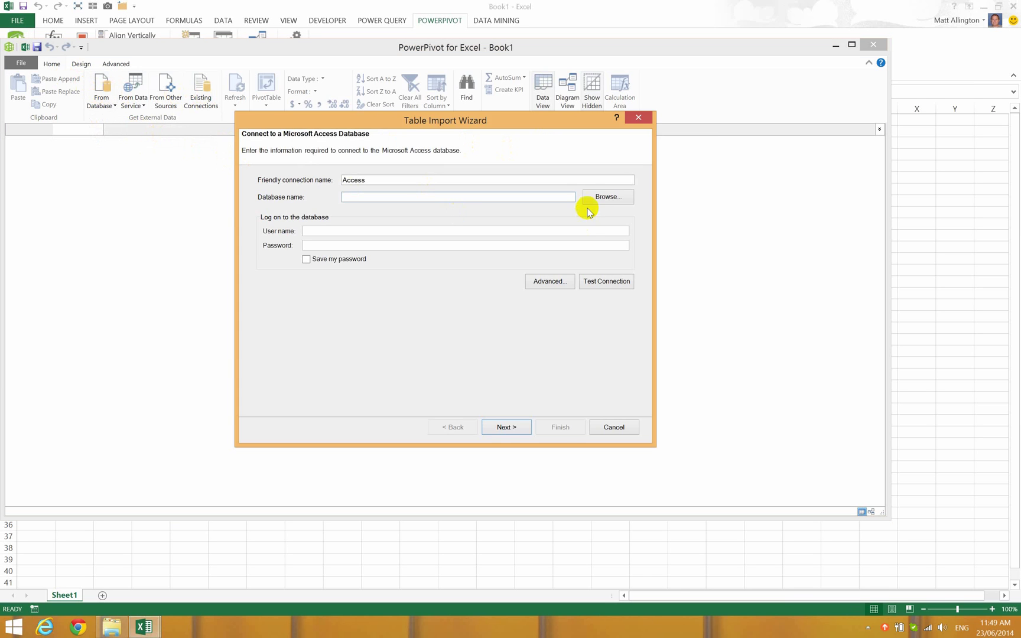
pyautogui.click(588, 196)
pyautogui.click(470, 214)
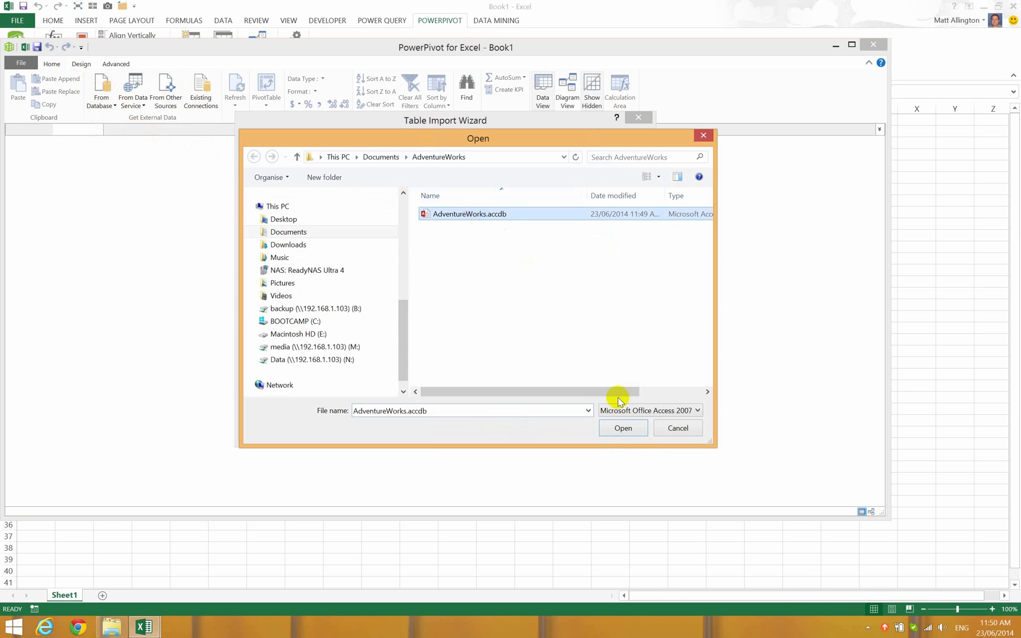
pyautogui.click(622, 426)
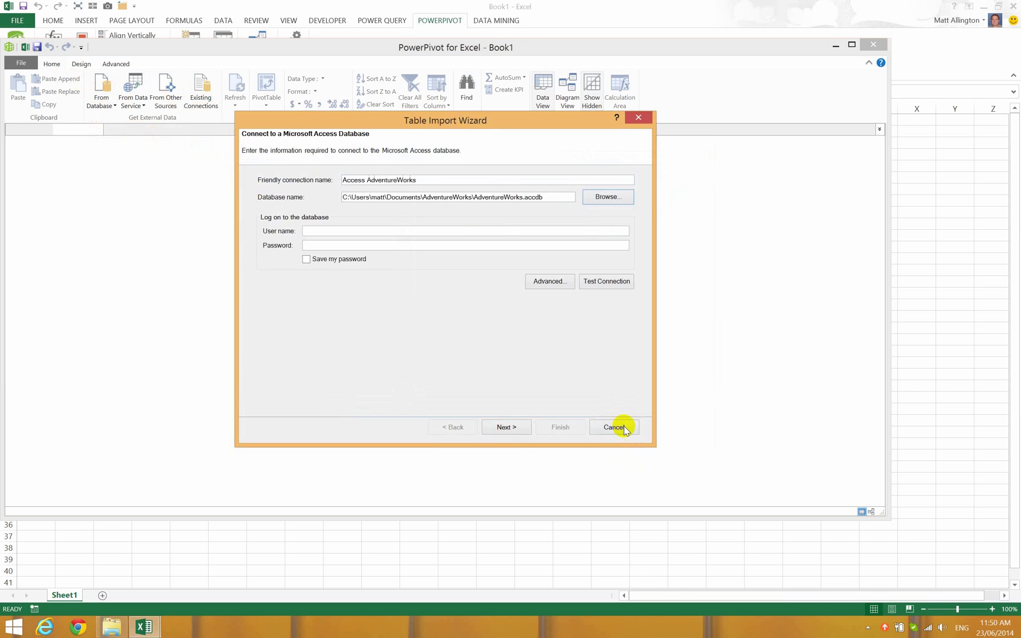
pyautogui.click(507, 426)
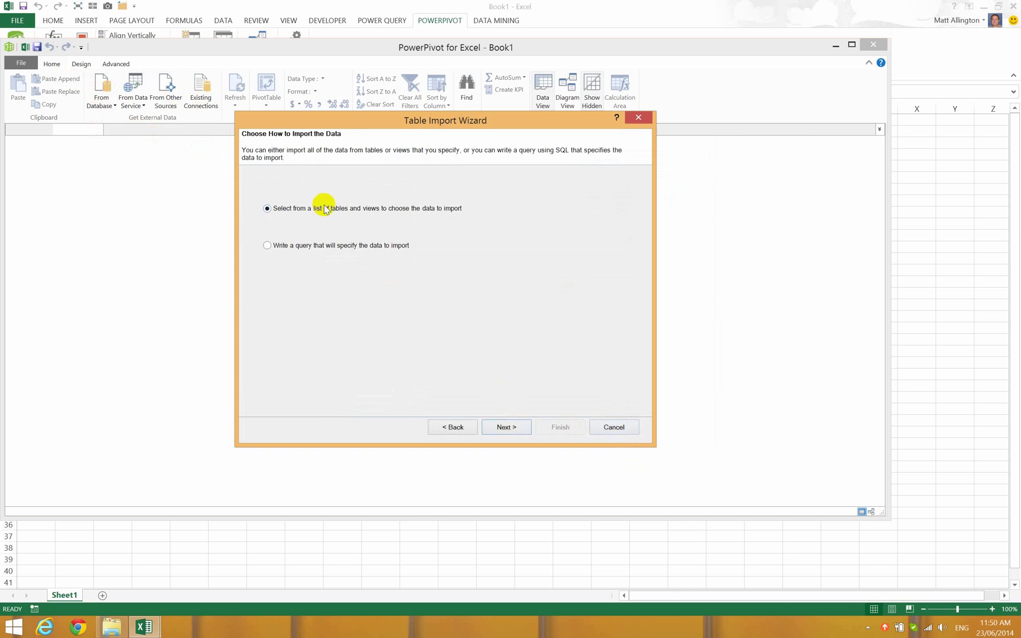
pyautogui.click(507, 428)
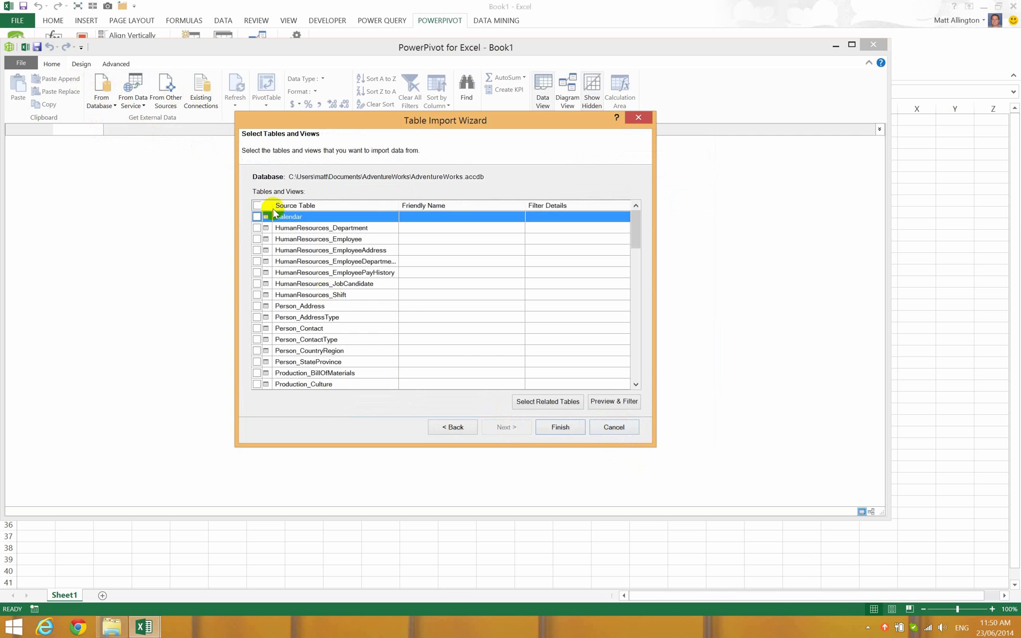
# - Tick Calendar and Production_Product, renaming Production_Product to Products
pyautogui.click(256, 217)
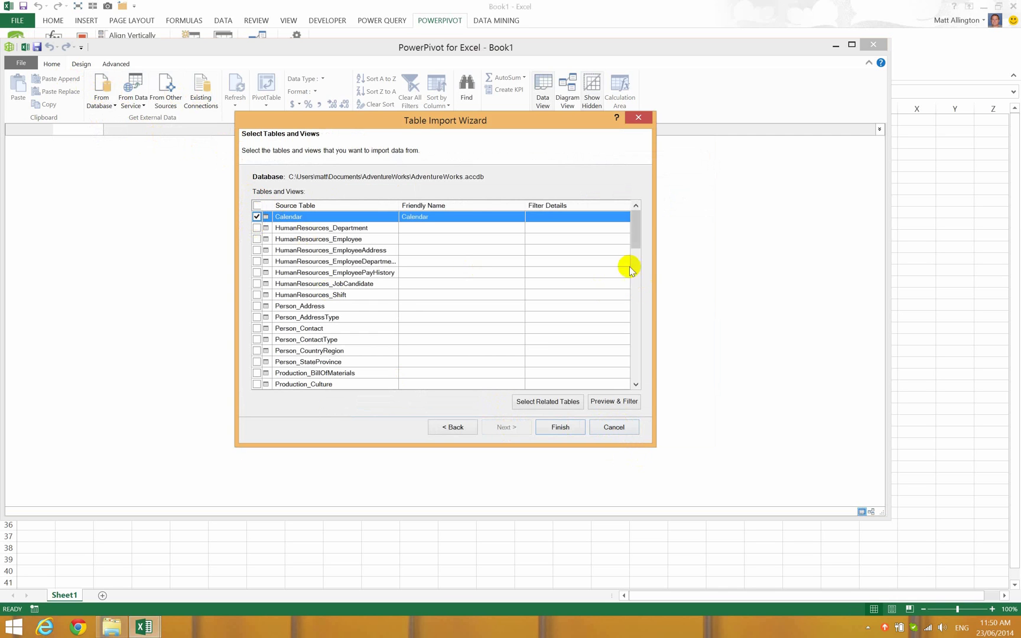
pyautogui.moveTo(637, 237); pyautogui.dragTo(647, 259)
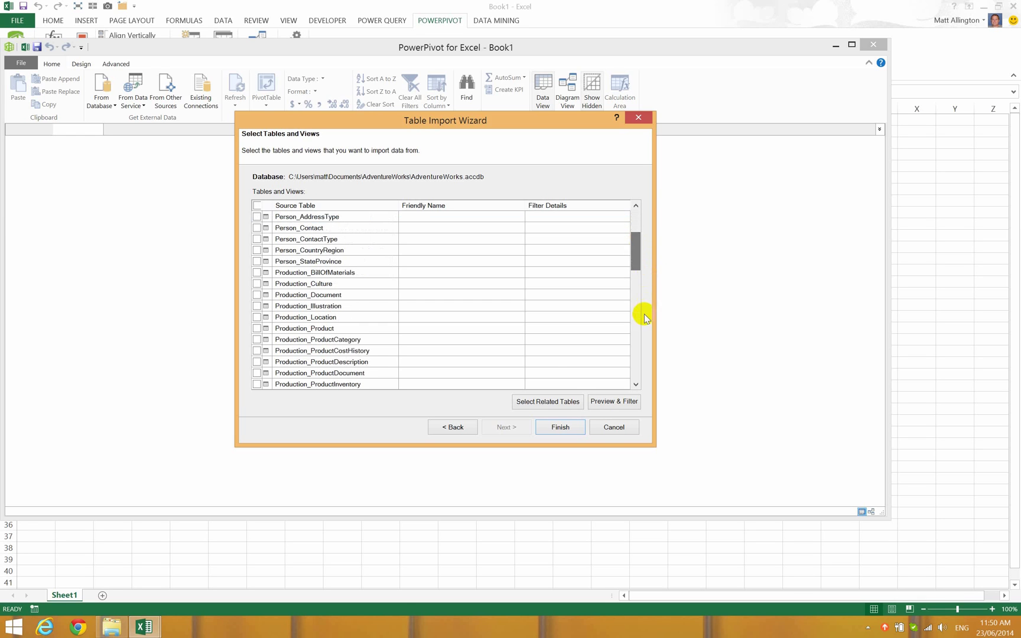
pyautogui.click(257, 328)
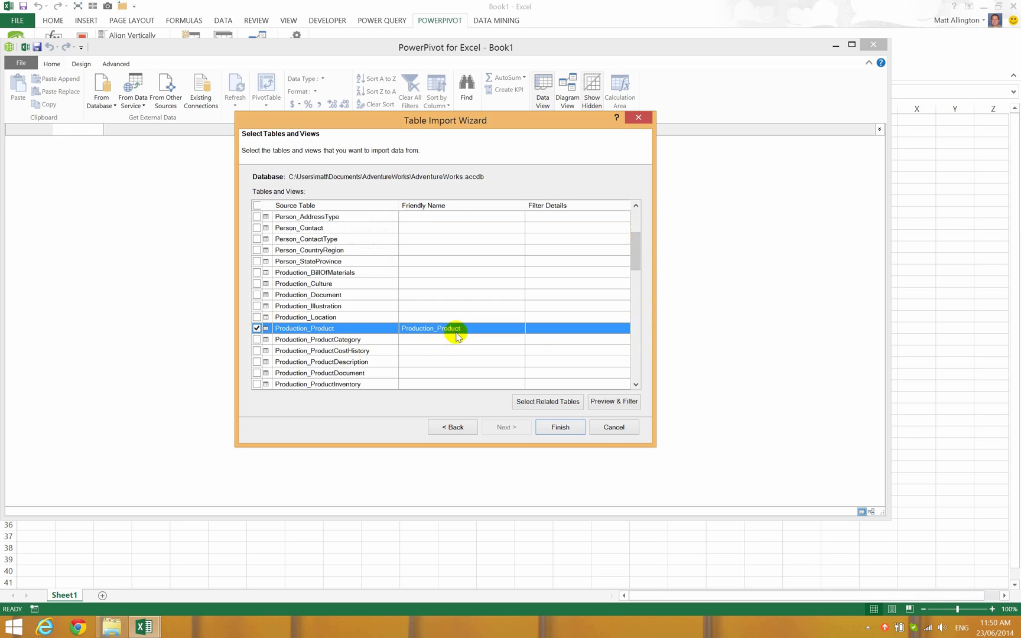
pyautogui.click(461, 328)
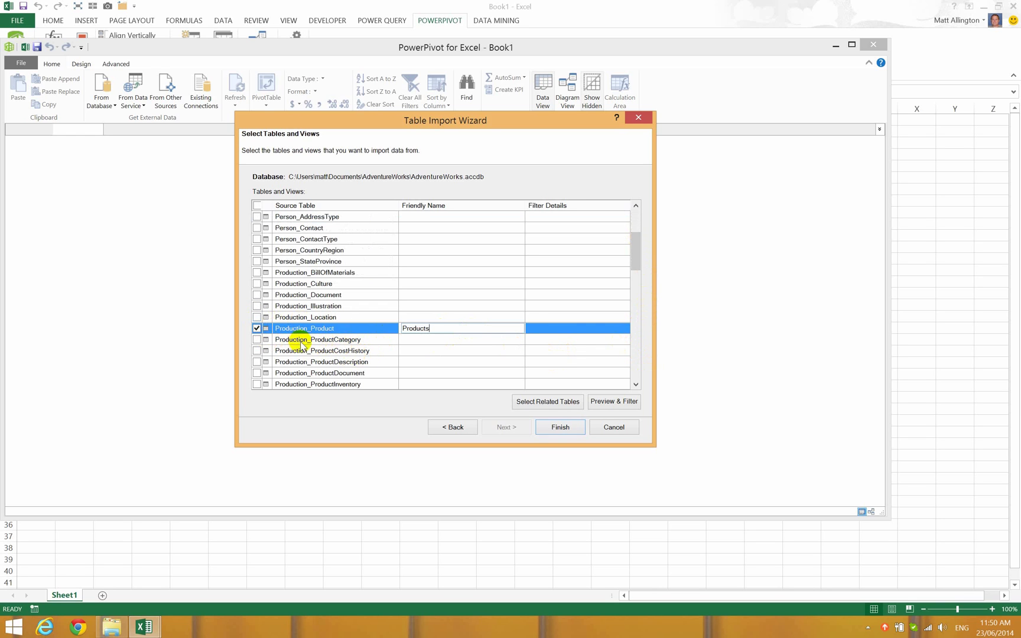
# - Tick qryProductCatSubCat and qryPerson_Contact, renaming them ProductCatSubCat and Customer
pyautogui.moveTo(638, 254); pyautogui.dragTo(633, 387)
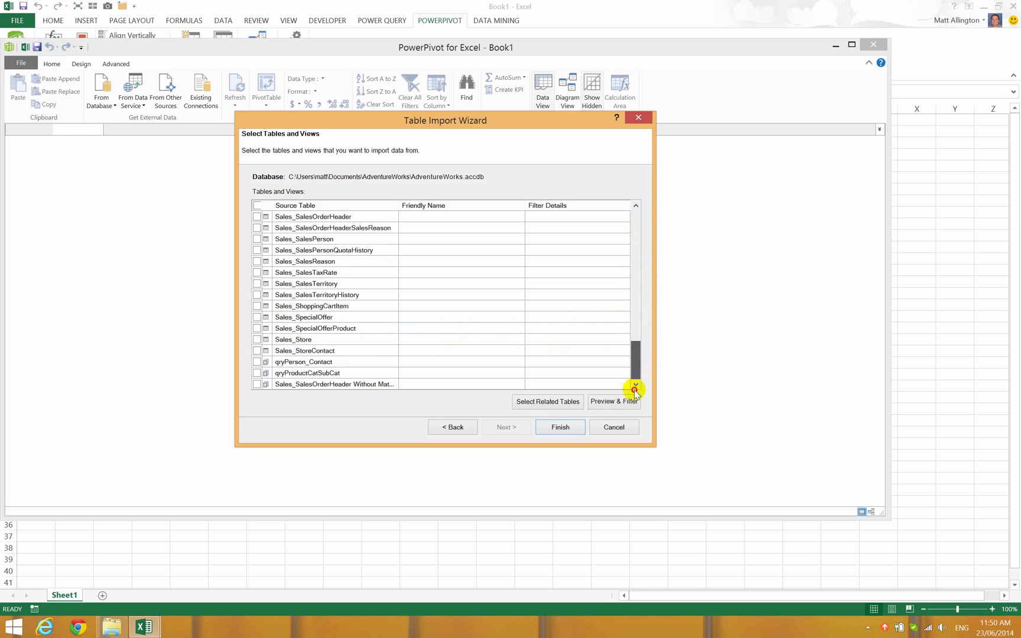
pyautogui.click(256, 373)
pyautogui.click(414, 373)
pyautogui.moveTo(412, 374); pyautogui.dragTo(343, 376)
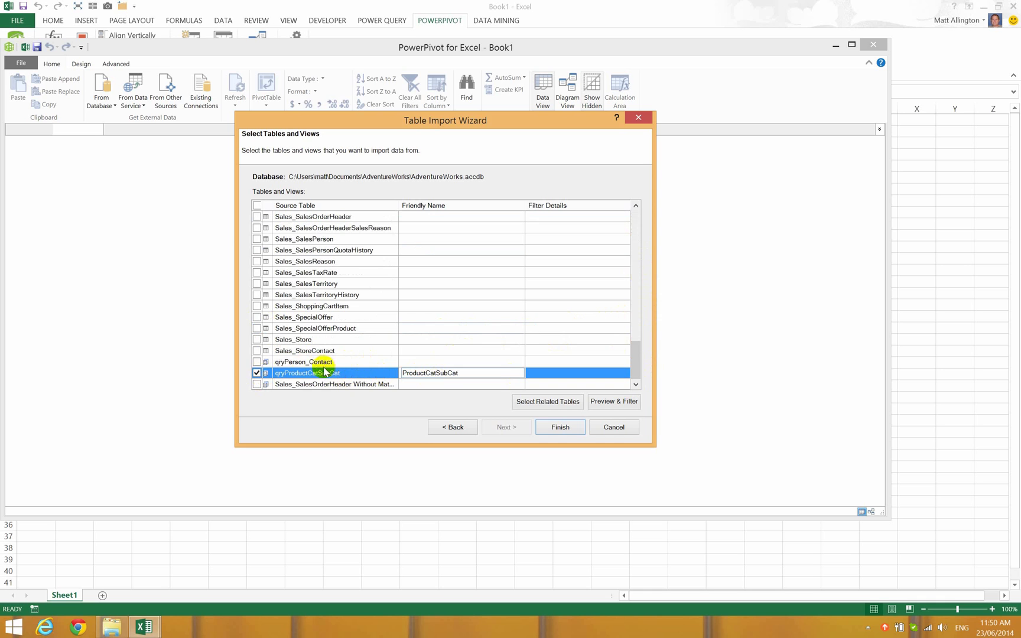
pyautogui.click(256, 363)
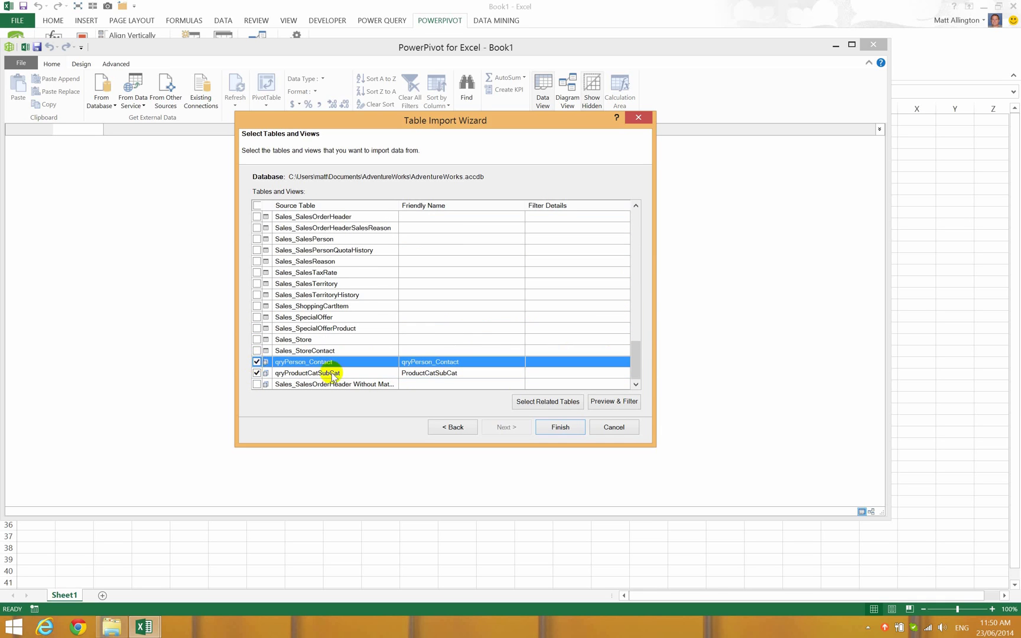
pyautogui.click(470, 362)
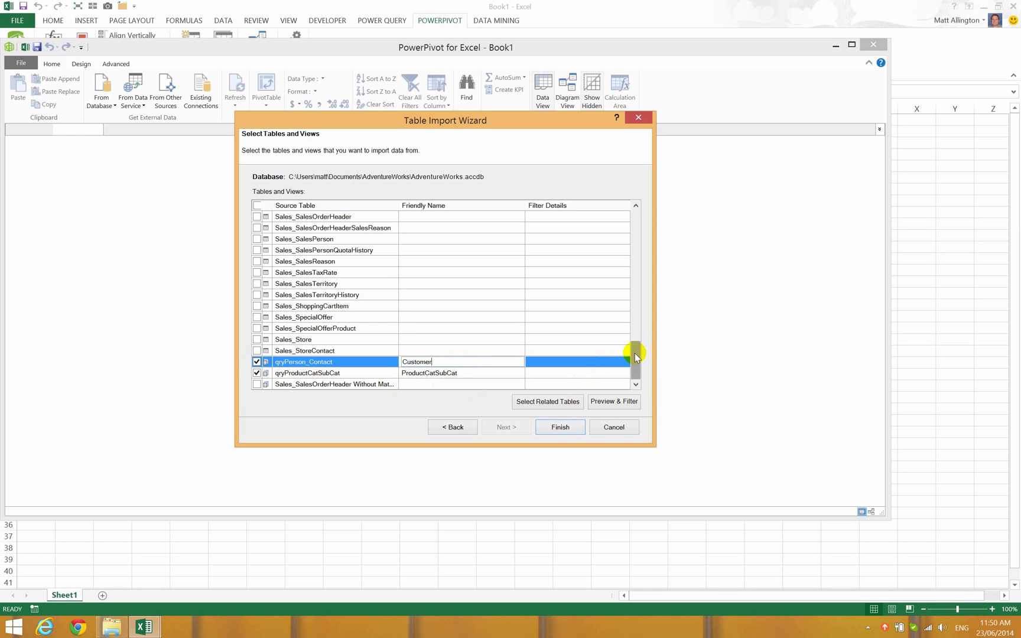
# - Tick Sales_SalesOrderDetail and Sales_SalesOrderHeader, renaming the header table HeaderSales
pyautogui.moveTo(636, 354); pyautogui.dragTo(635, 341)
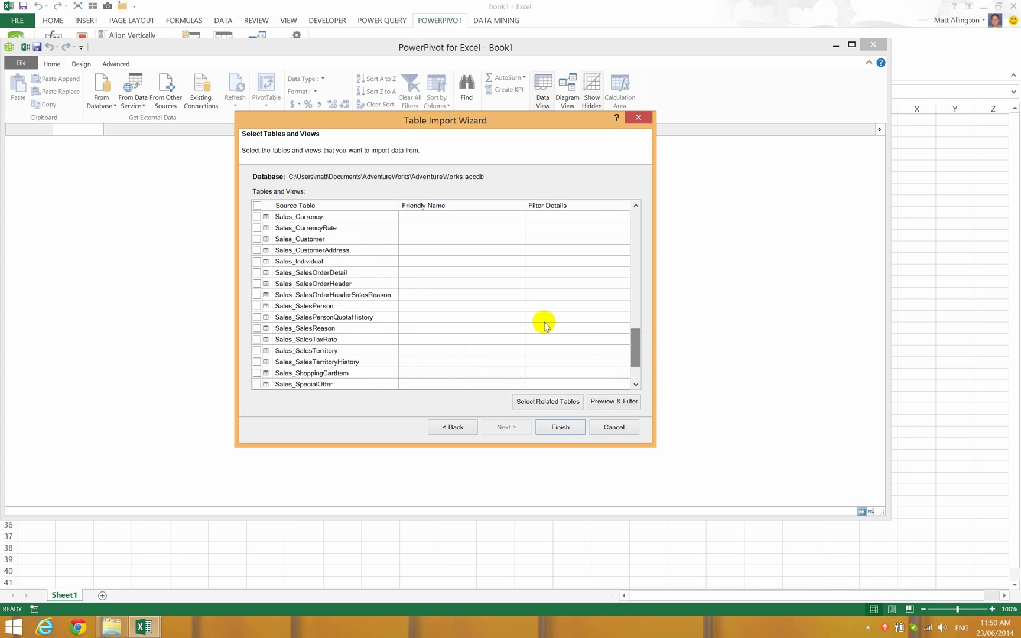
pyautogui.click(257, 273)
pyautogui.click(255, 286)
pyautogui.click(468, 285)
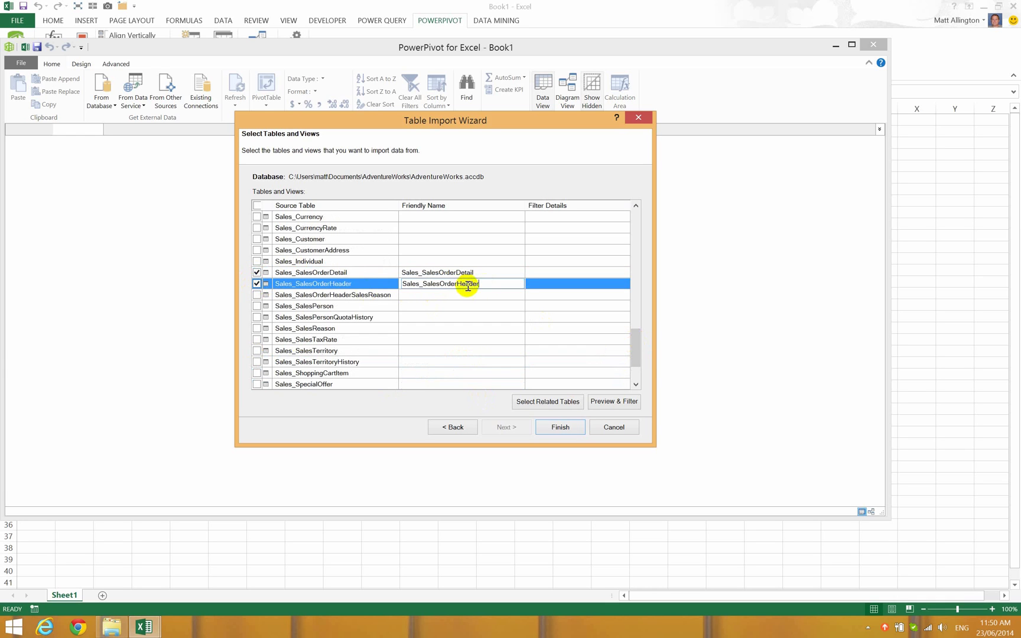
pyautogui.moveTo(426, 285); pyautogui.dragTo(363, 277)
pyautogui.moveTo(485, 286); pyautogui.dragTo(187, 281)
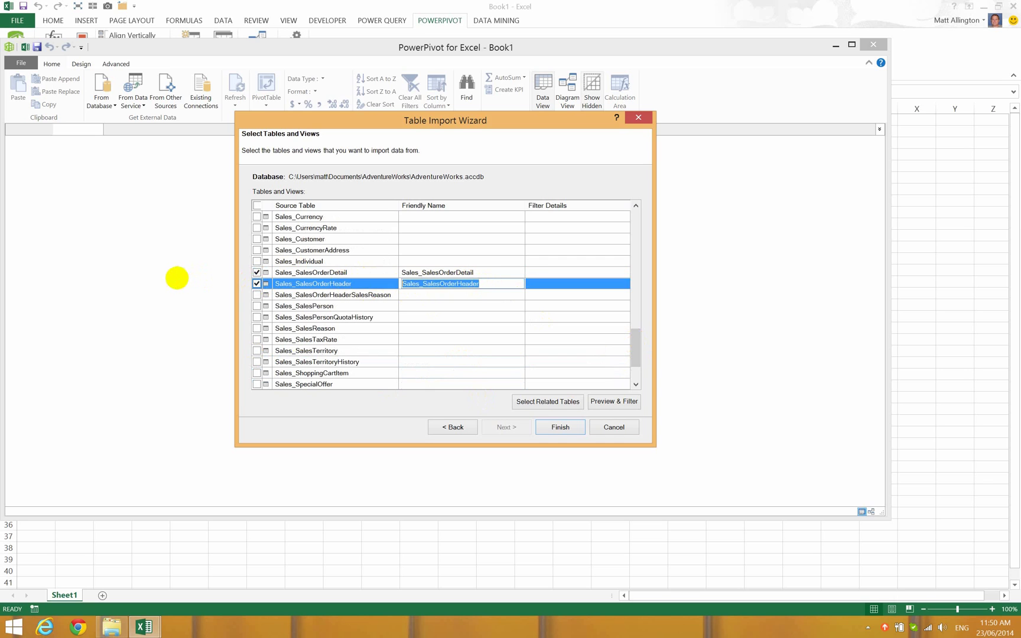
pyautogui.write('Hea')
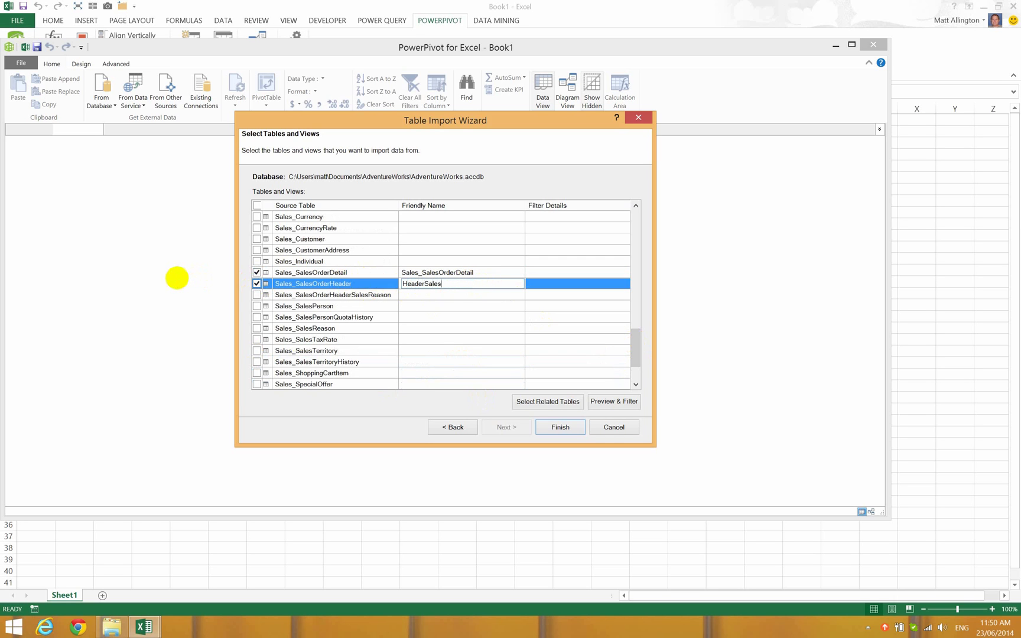
pyautogui.write('derSales')
# - Rename Sales_SalesOrderDetail's friendly name to Sales
pyautogui.click(476, 272)
pyautogui.moveTo(481, 270); pyautogui.dragTo(364, 273)
pyautogui.write('Sales')
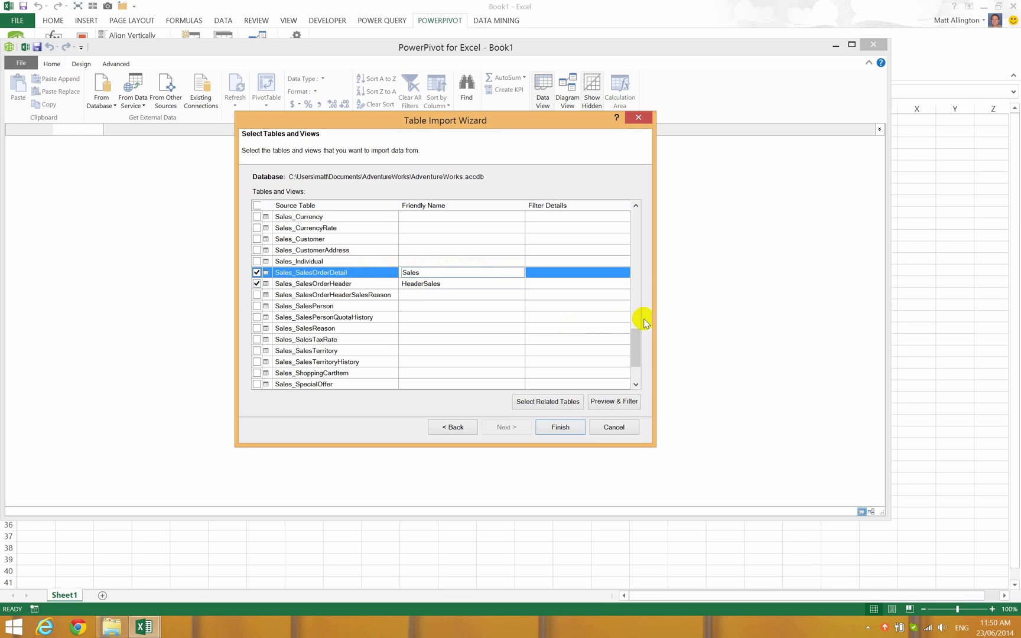
pyautogui.moveTo(638, 339); pyautogui.dragTo(645, 362)
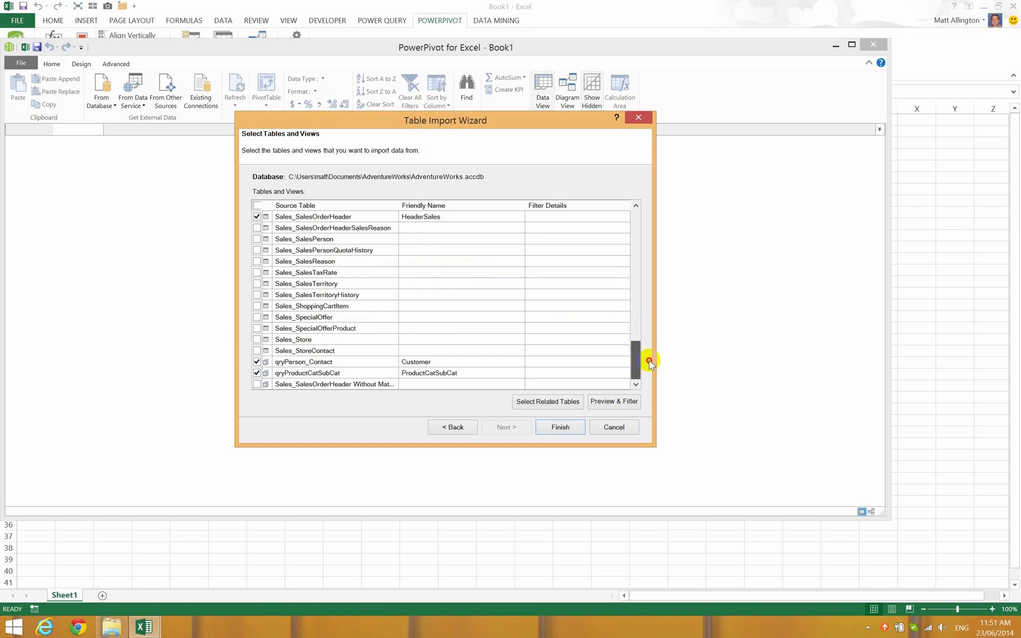
pyautogui.moveTo(648, 353); pyautogui.dragTo(637, 201)
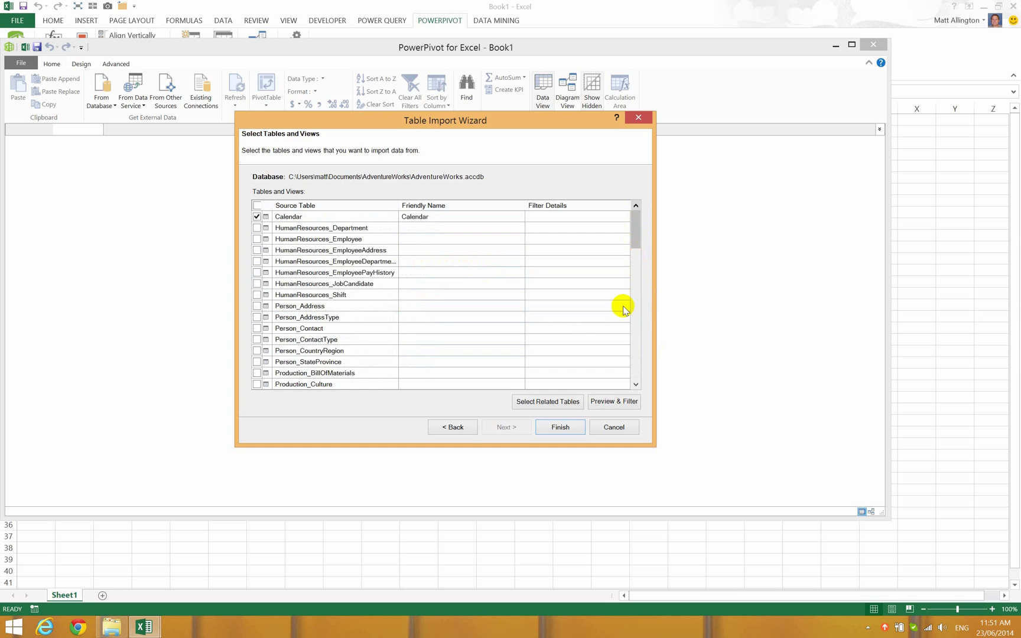
# - Preview a table's data, then finish importing the six tables and close the success summary
pyautogui.click(621, 403)
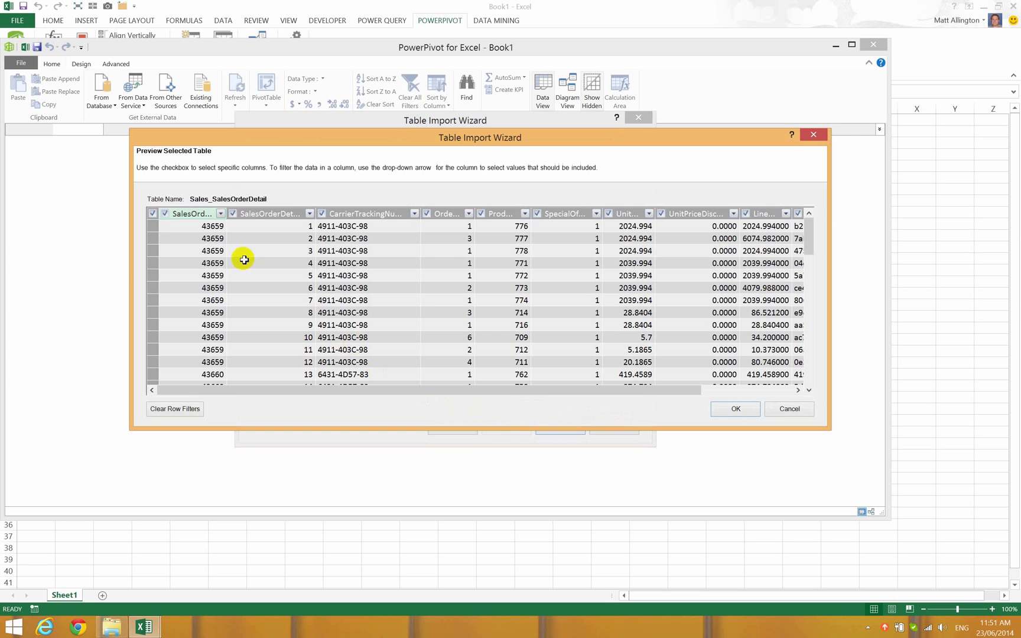
pyautogui.moveTo(638, 388); pyautogui.dragTo(796, 389)
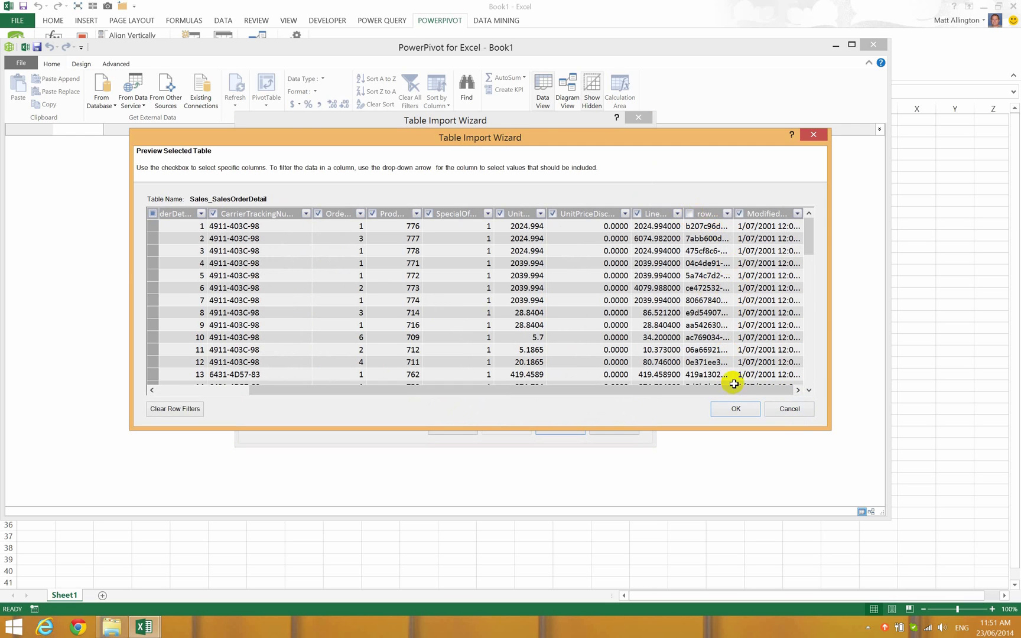
pyautogui.click(734, 411)
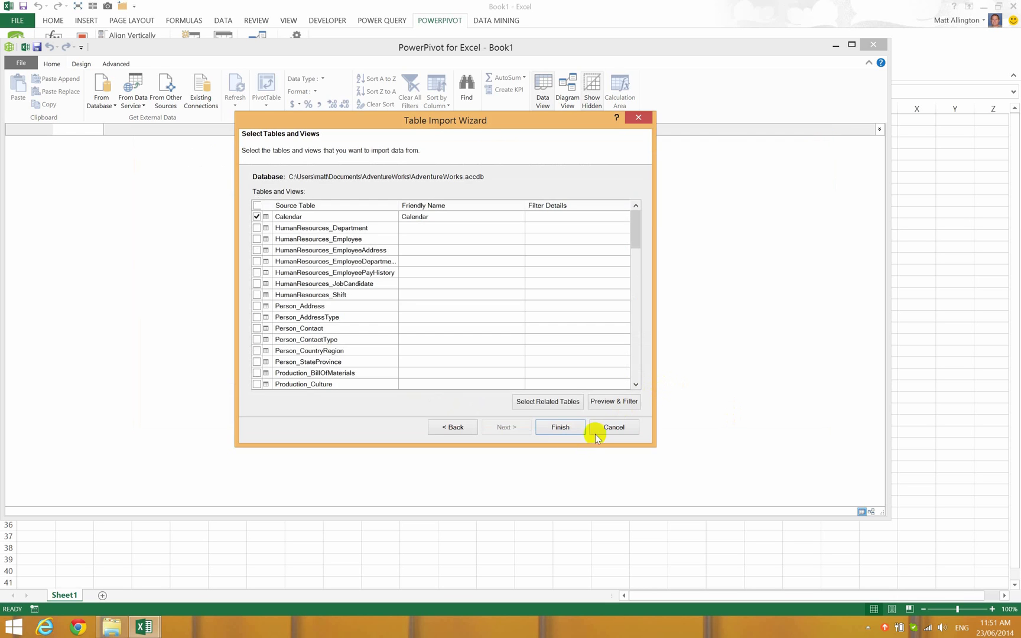
pyautogui.click(571, 436)
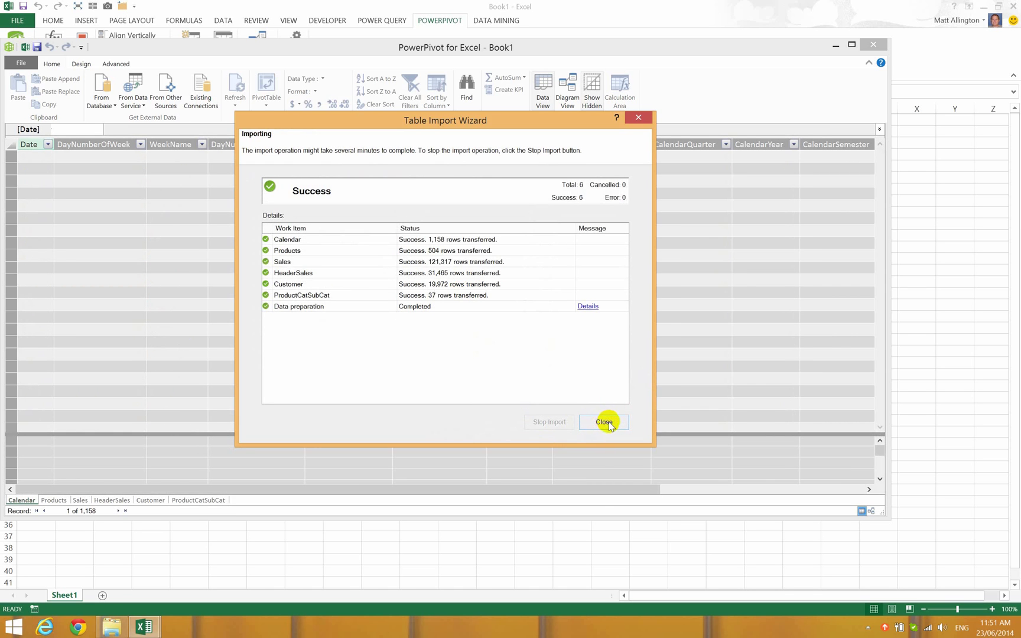
pyautogui.click(606, 422)
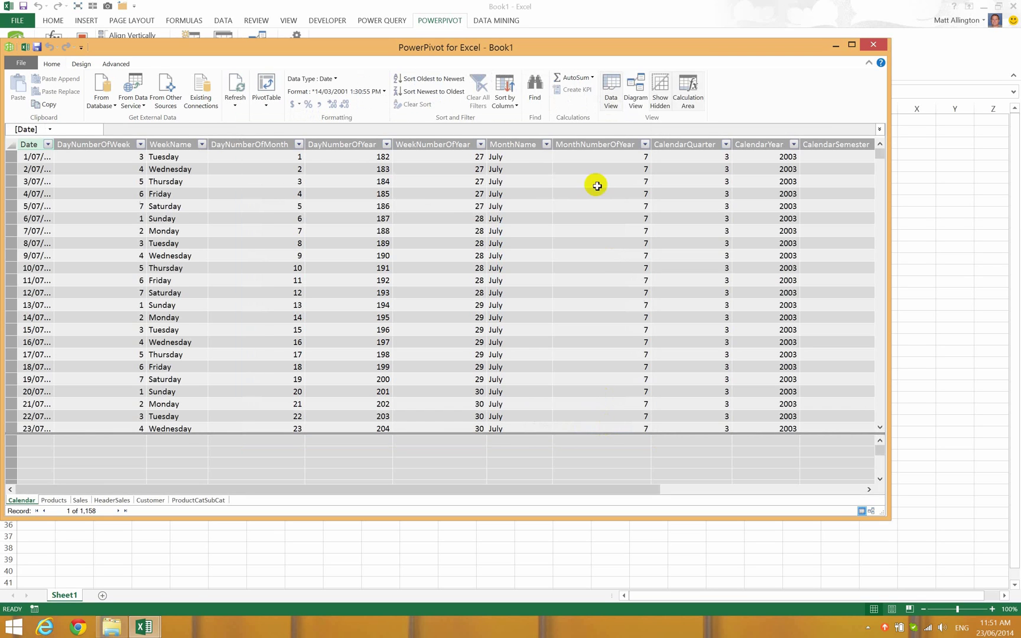
# - Switch the Power Pivot window to Diagram View
pyautogui.click(637, 87)
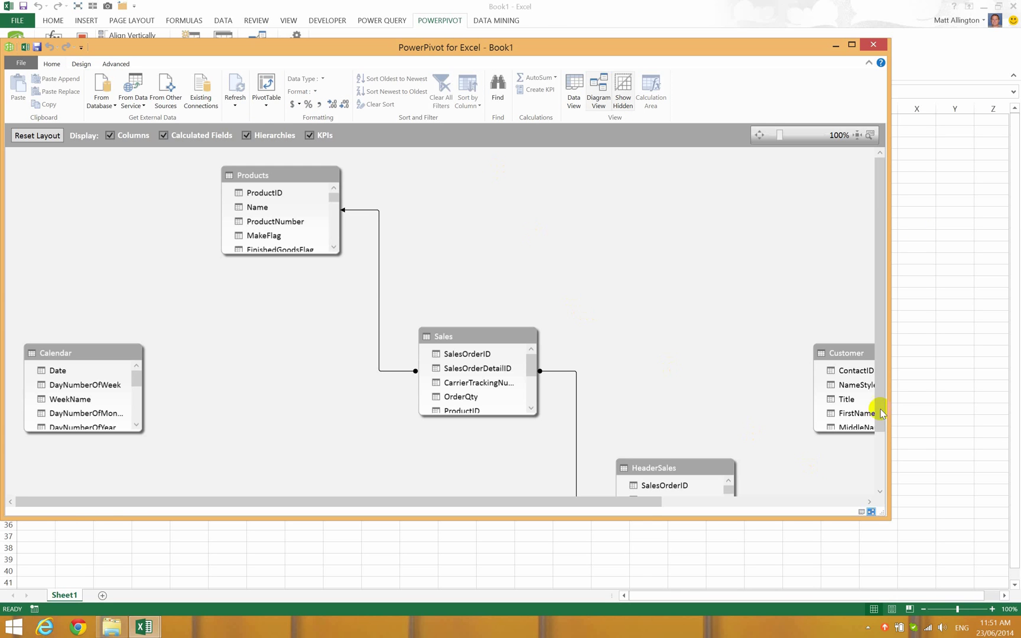
# - Fit and arrange Sales, HeaderSales and Customer, relating HeaderSales ContactID to Customer ContactID
pyautogui.click(857, 135)
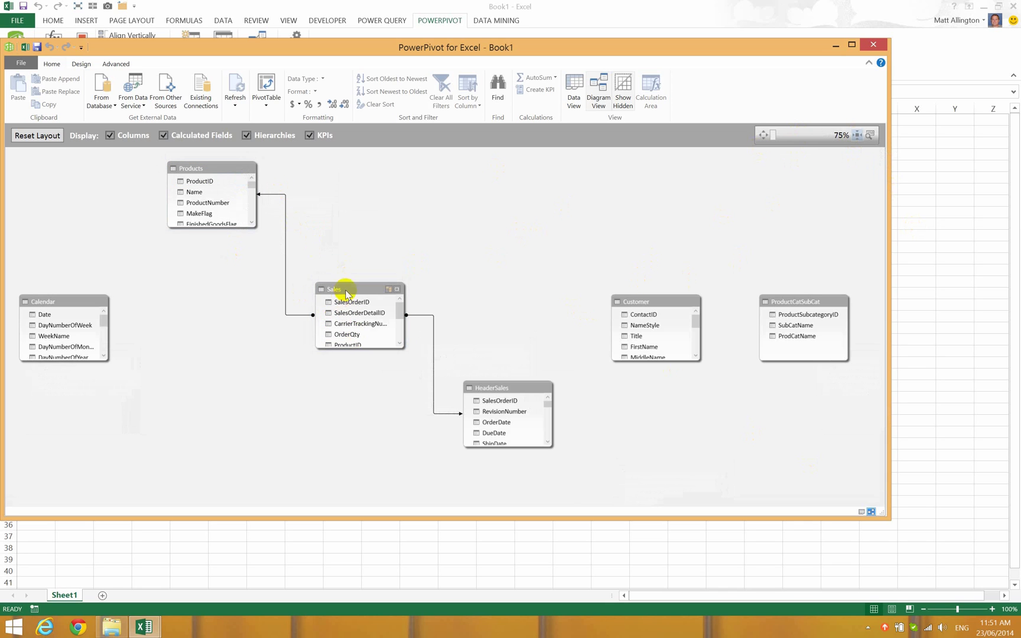
pyautogui.moveTo(348, 294); pyautogui.dragTo(247, 384)
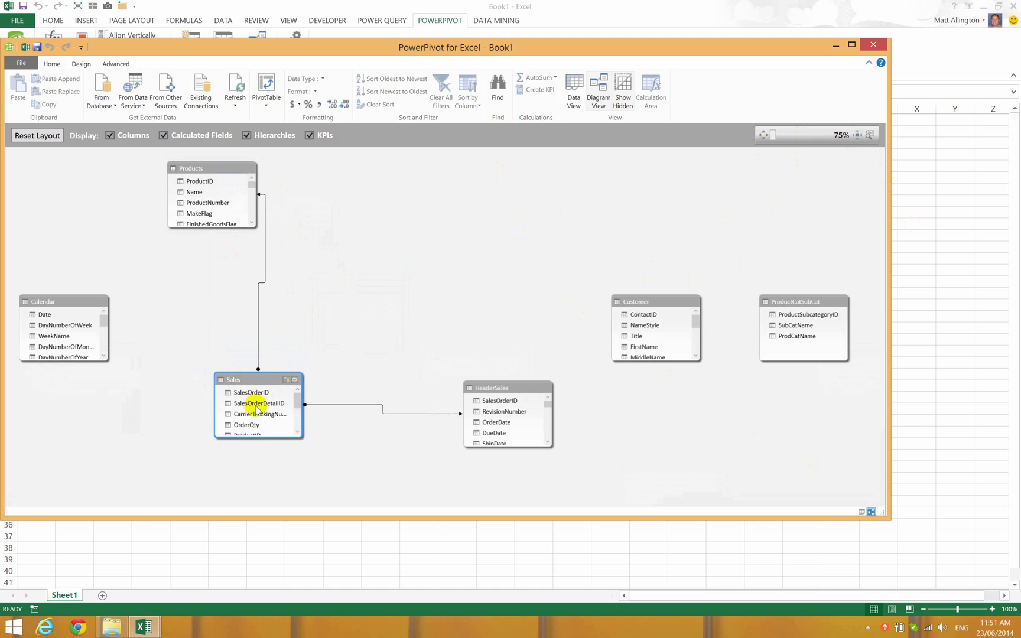
pyautogui.moveTo(299, 437); pyautogui.dragTo(360, 478)
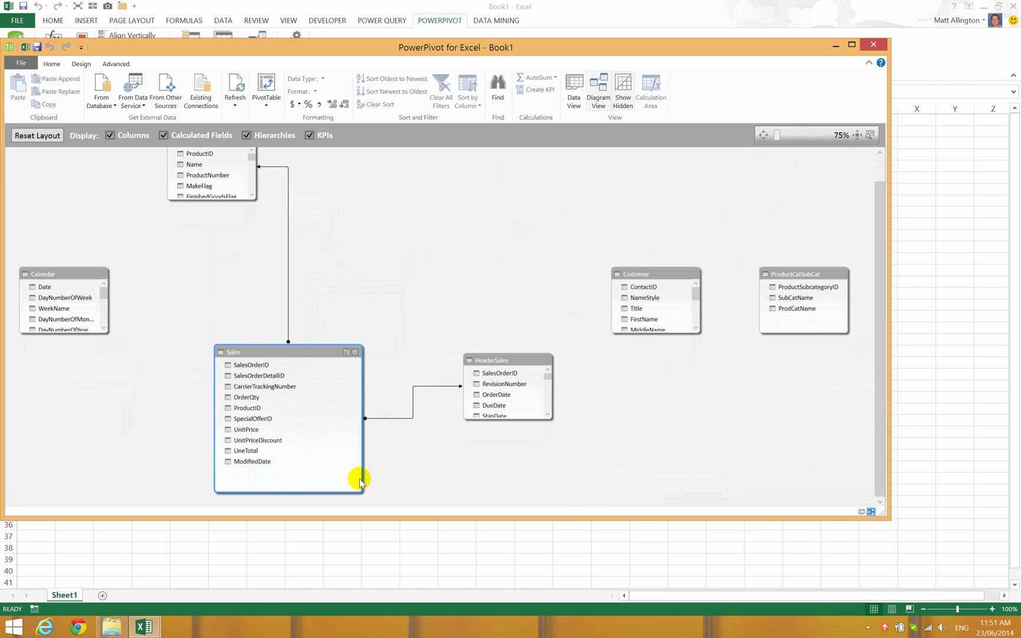
pyautogui.moveTo(494, 362); pyautogui.dragTo(365, 264)
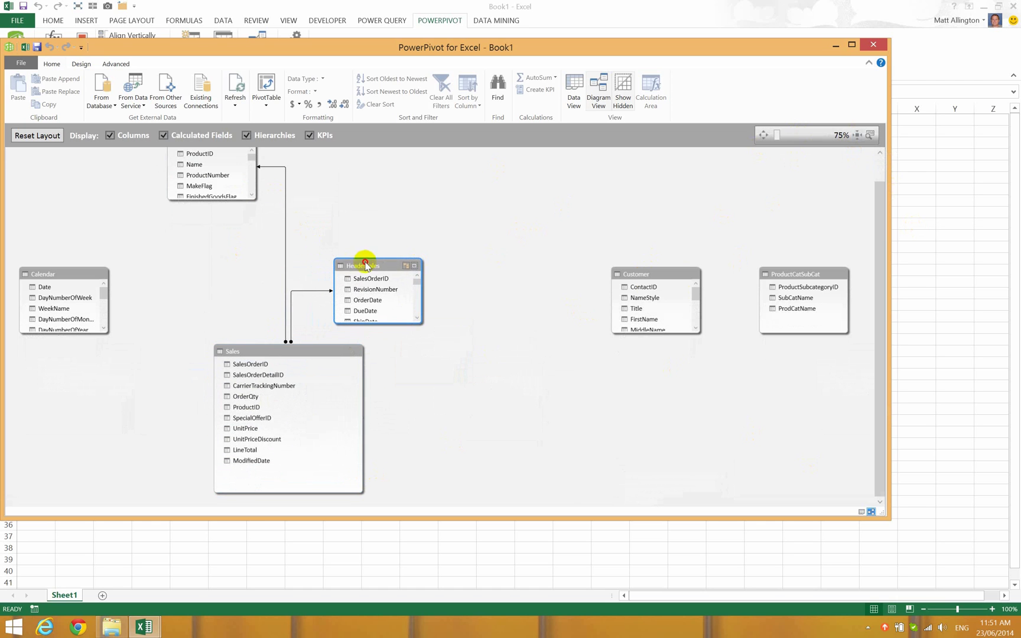
pyautogui.moveTo(325, 352); pyautogui.dragTo(326, 354)
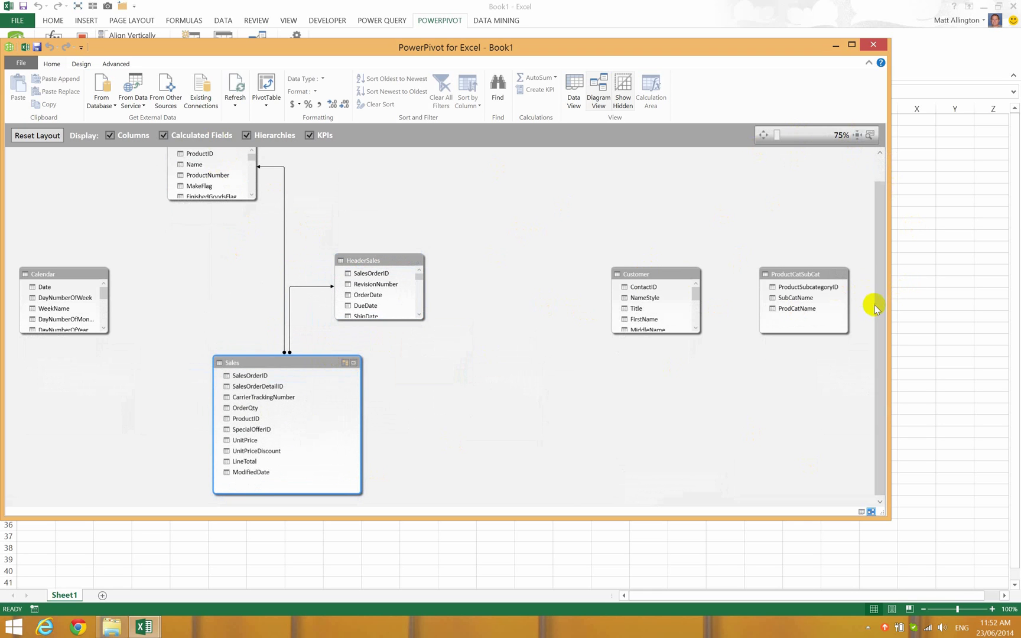
pyautogui.moveTo(879, 309); pyautogui.dragTo(884, 263)
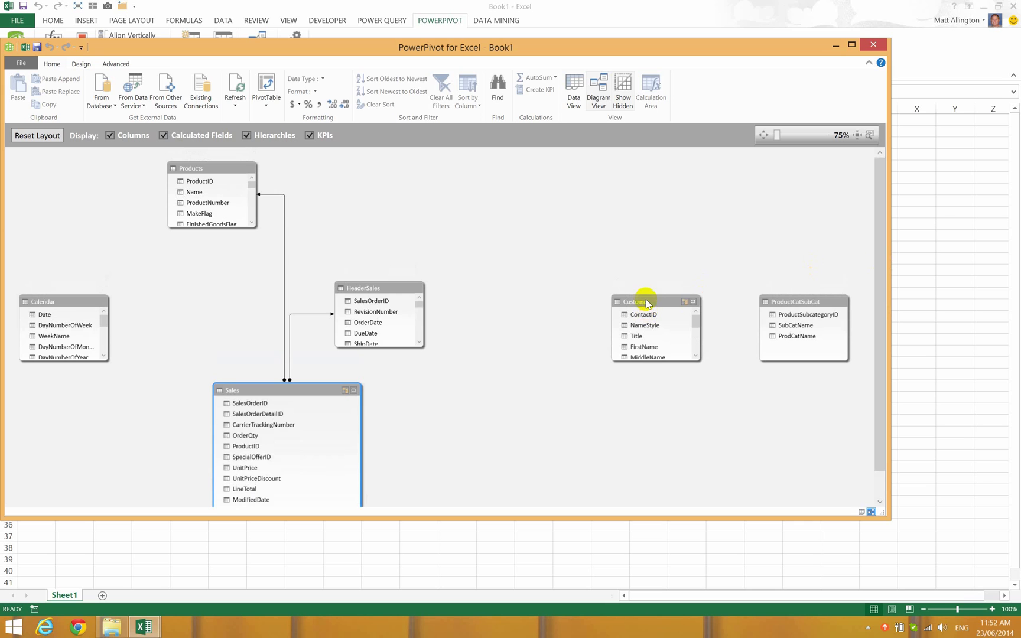
pyautogui.moveTo(647, 303); pyautogui.dragTo(480, 221)
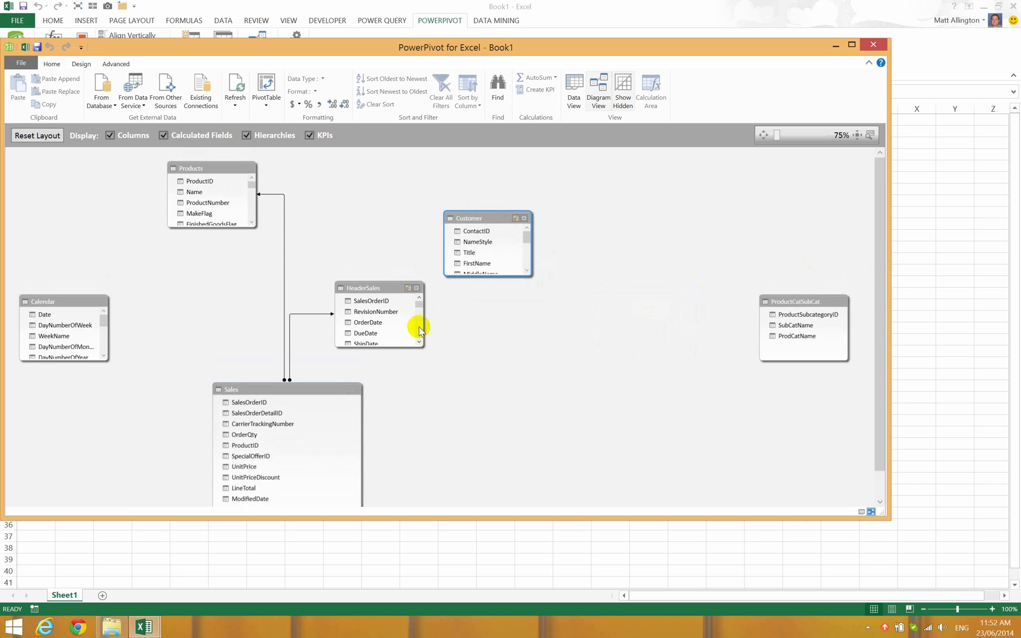
pyautogui.click(420, 328)
pyautogui.click(418, 333)
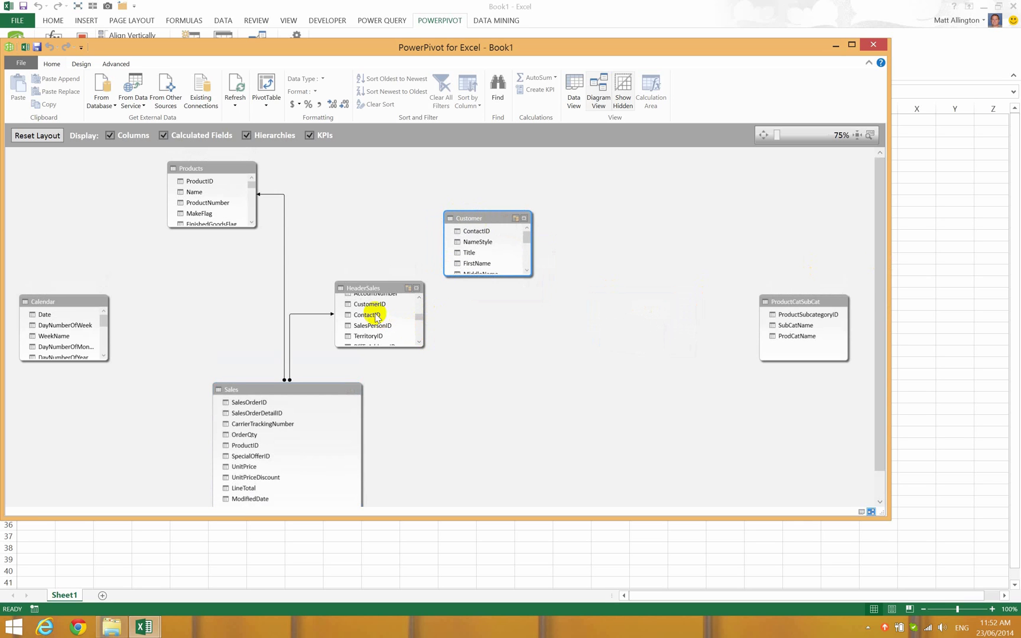
pyautogui.moveTo(376, 318); pyautogui.dragTo(482, 232)
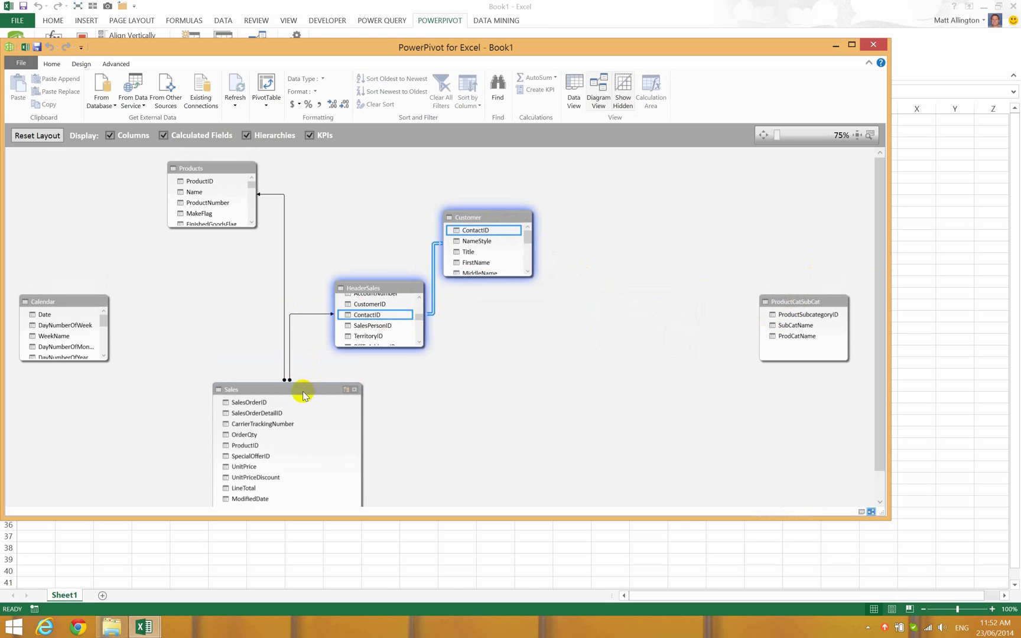
# - Place ProductCatSubCat above Products and relate them by ProductSubcategoryID
pyautogui.moveTo(211, 175); pyautogui.dragTo(189, 293)
pyautogui.moveTo(789, 302); pyautogui.dragTo(168, 211)
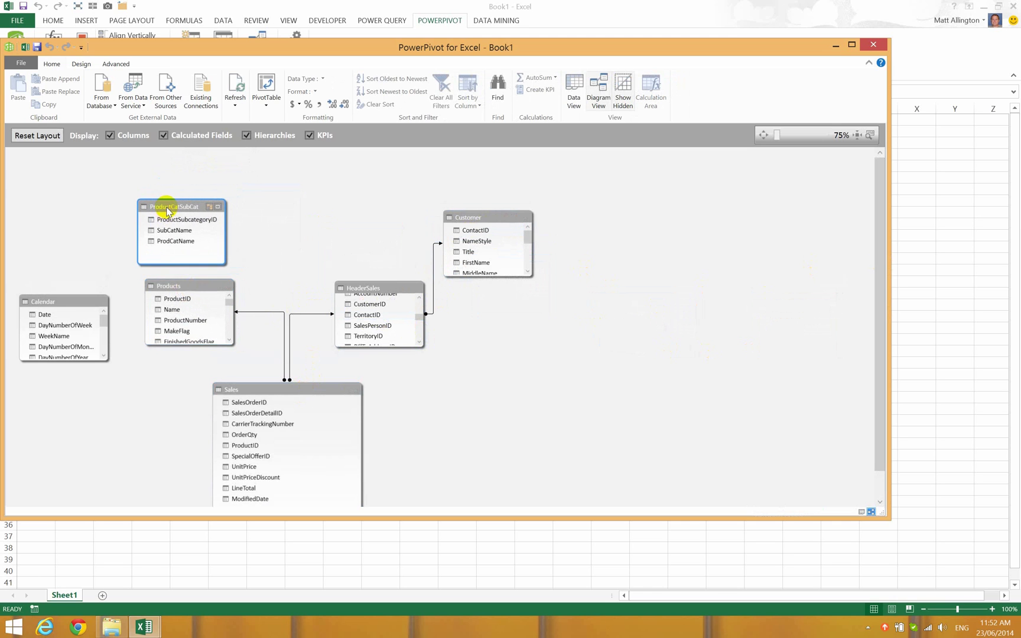
pyautogui.click(230, 332)
pyautogui.click(230, 332)
pyautogui.click(230, 332)
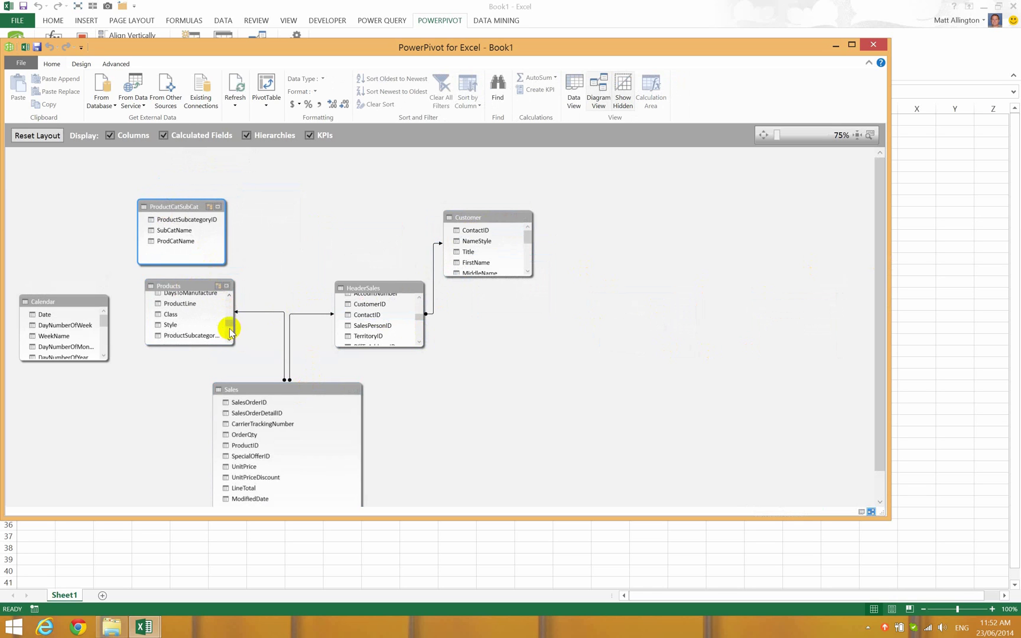
pyautogui.moveTo(196, 335); pyautogui.dragTo(207, 220)
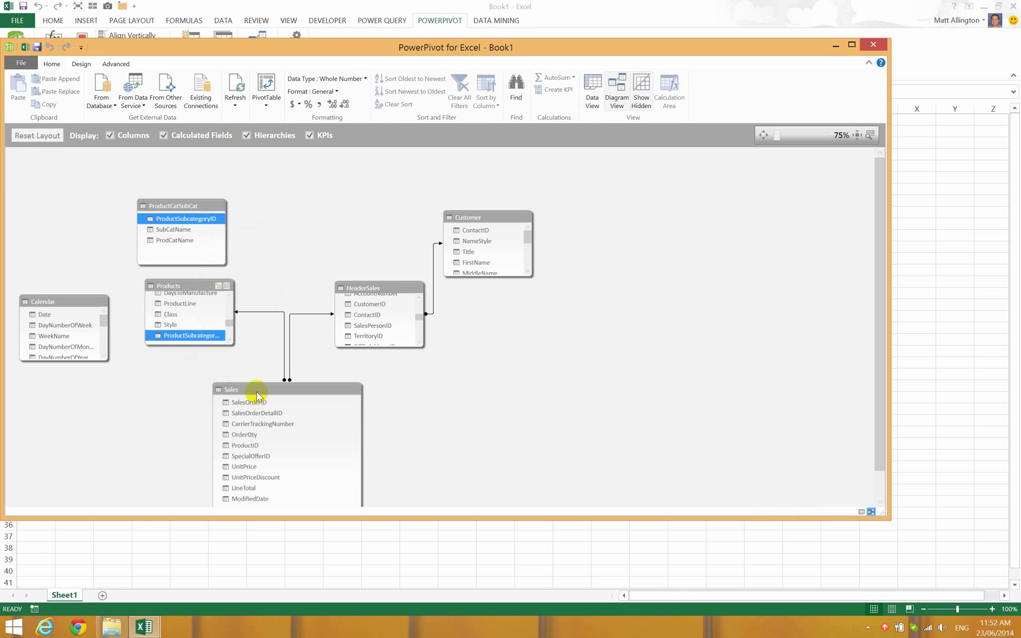
# - Reposition Sales and Calendar, linking HeaderSales OrderDate to Calendar Date
pyautogui.moveTo(262, 387); pyautogui.dragTo(262, 365)
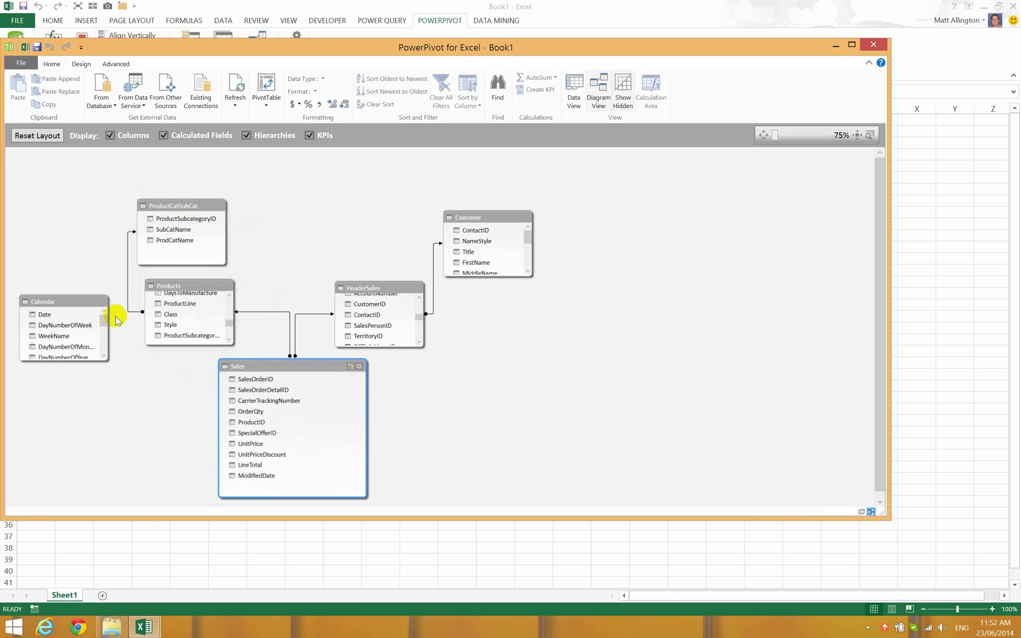
pyautogui.moveTo(63, 302); pyautogui.dragTo(291, 191)
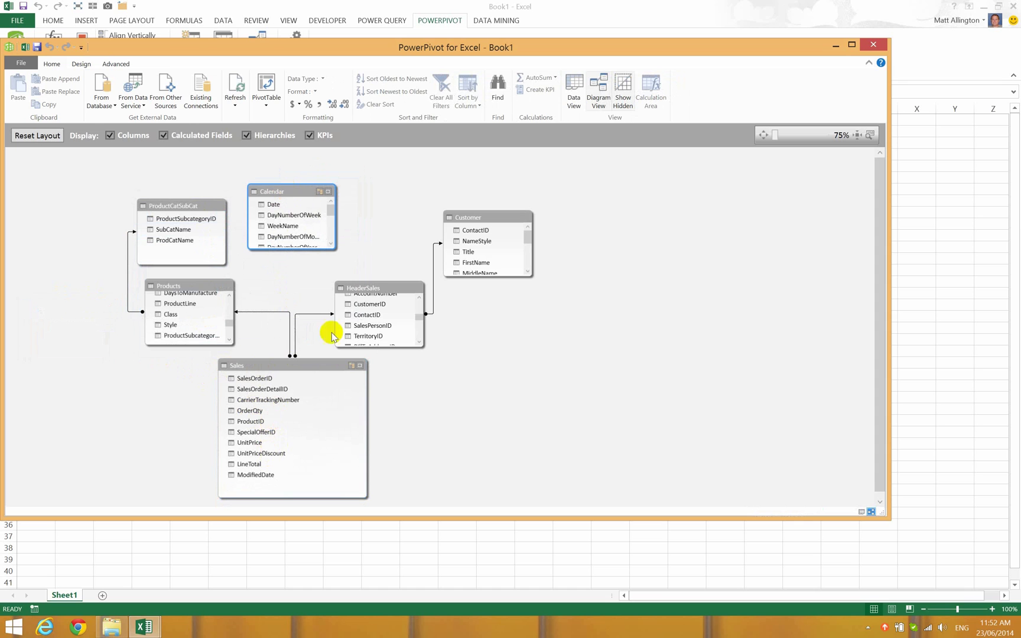
pyautogui.moveTo(417, 319); pyautogui.dragTo(418, 303)
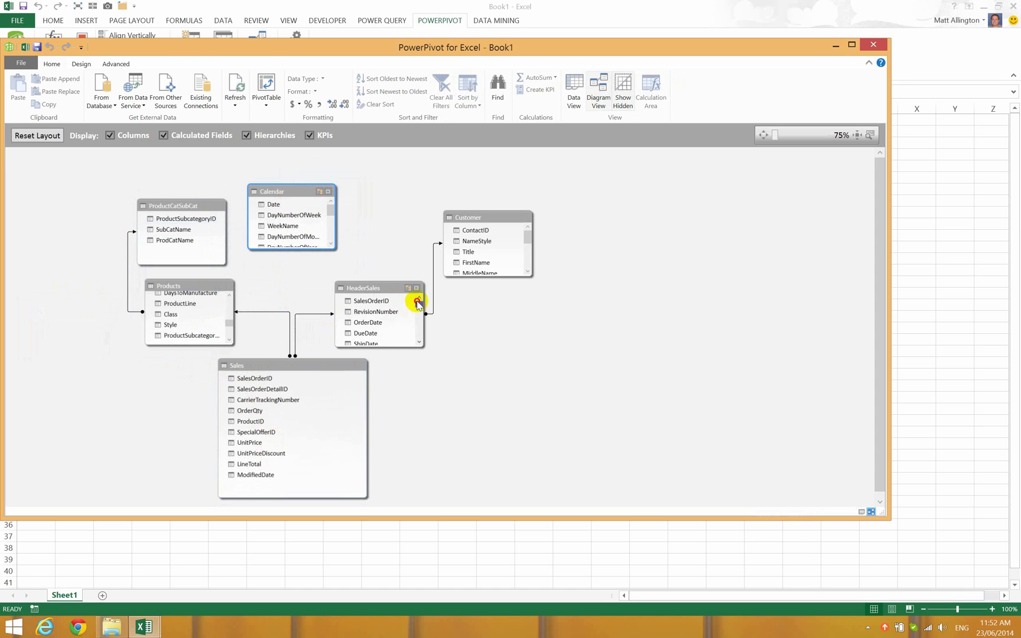
pyautogui.moveTo(358, 322); pyautogui.dragTo(344, 188)
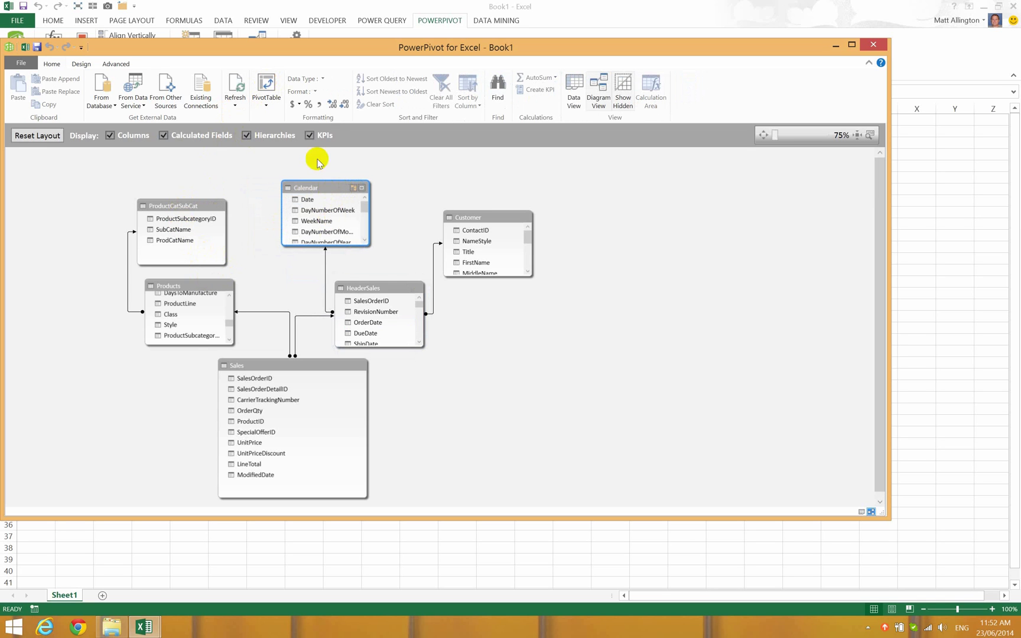
# - Sort the Calendar WeekName column by DayNumberOfWeek
pyautogui.rightClick(339, 209)
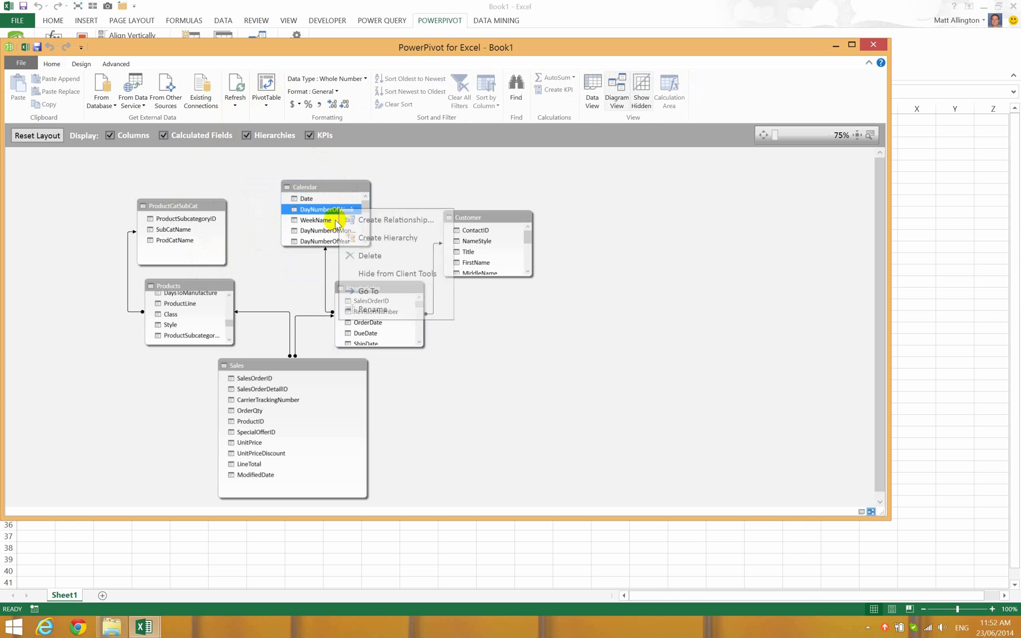
pyautogui.click(384, 290)
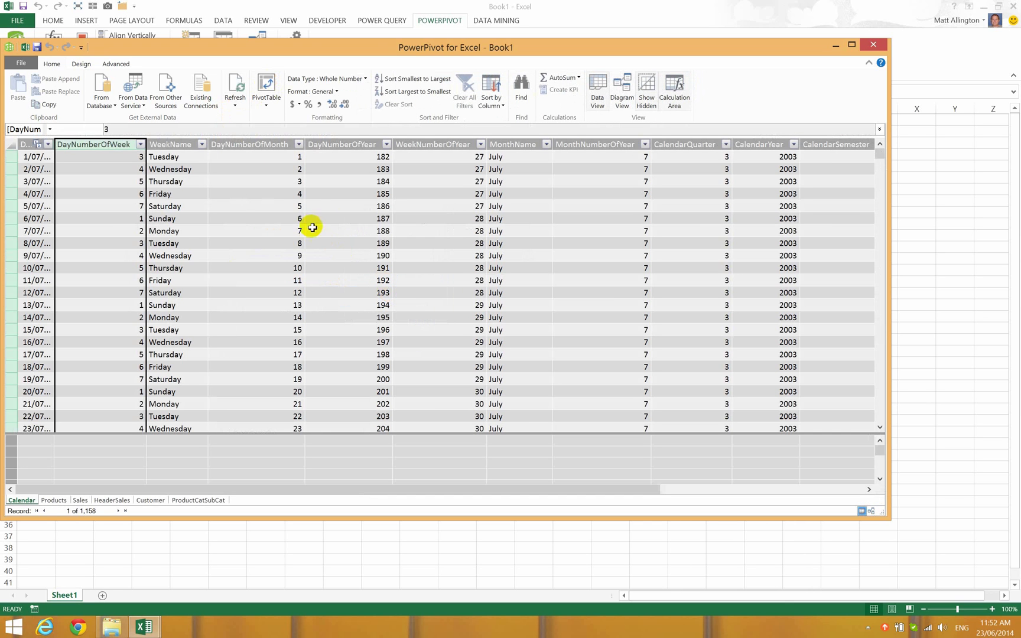
pyautogui.click(187, 169)
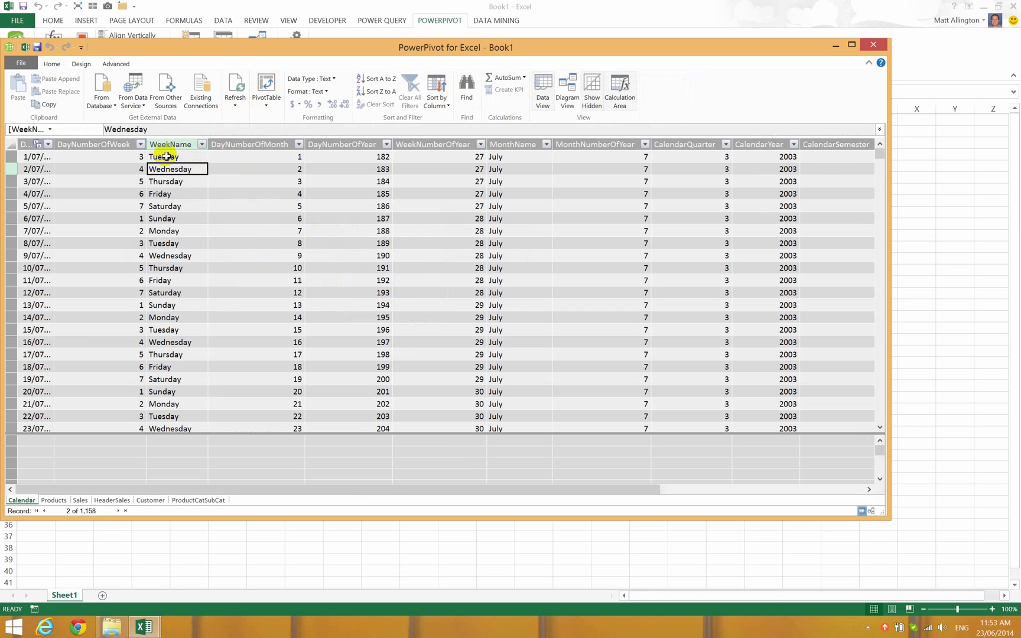
pyautogui.click(437, 100)
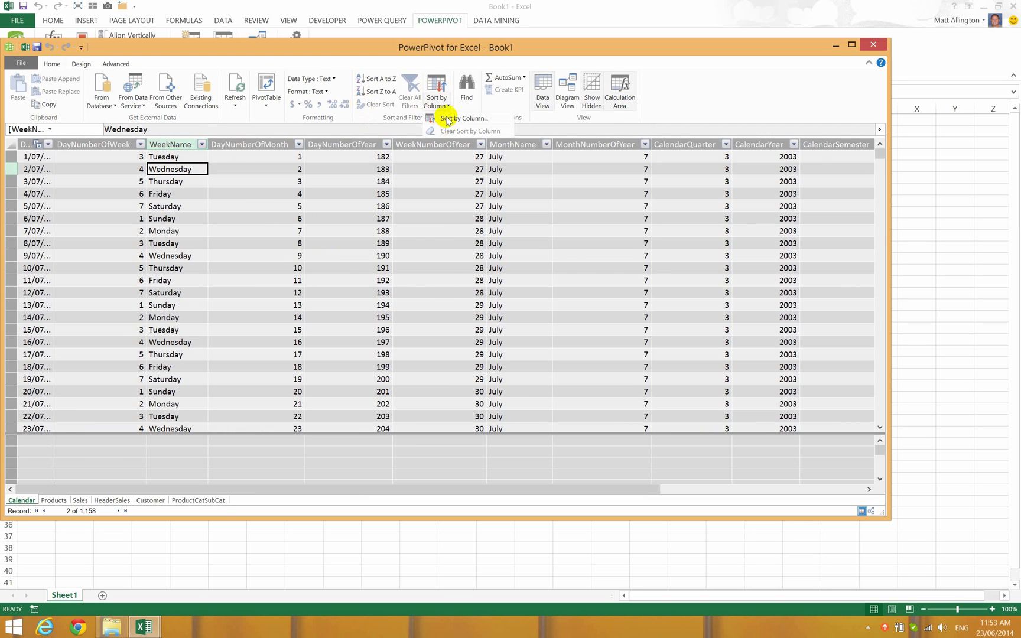
pyautogui.click(446, 119)
pyautogui.click(666, 331)
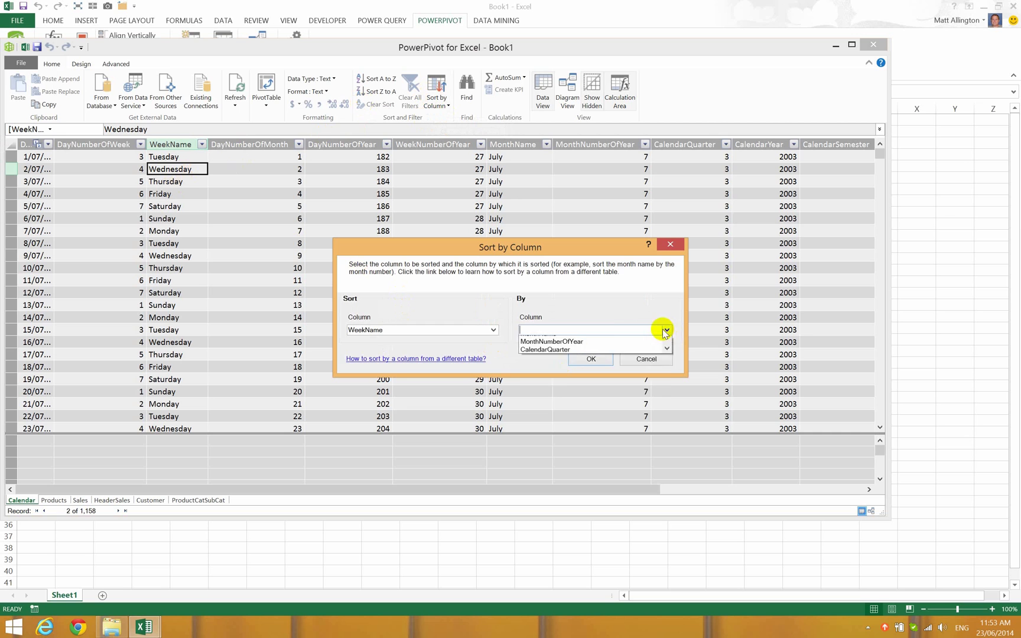
pyautogui.click(562, 348)
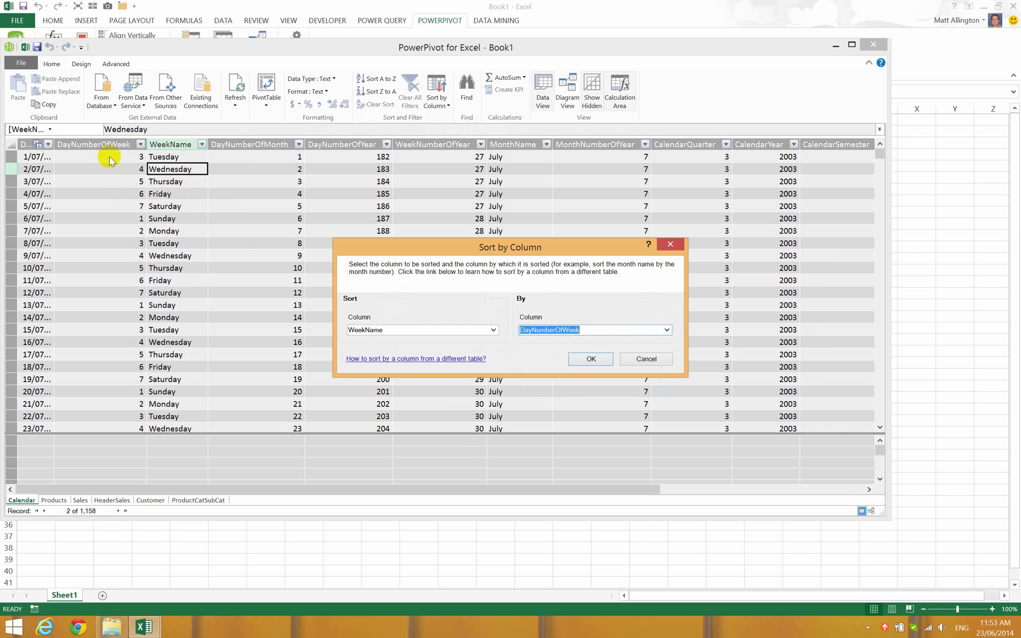
pyautogui.click(591, 360)
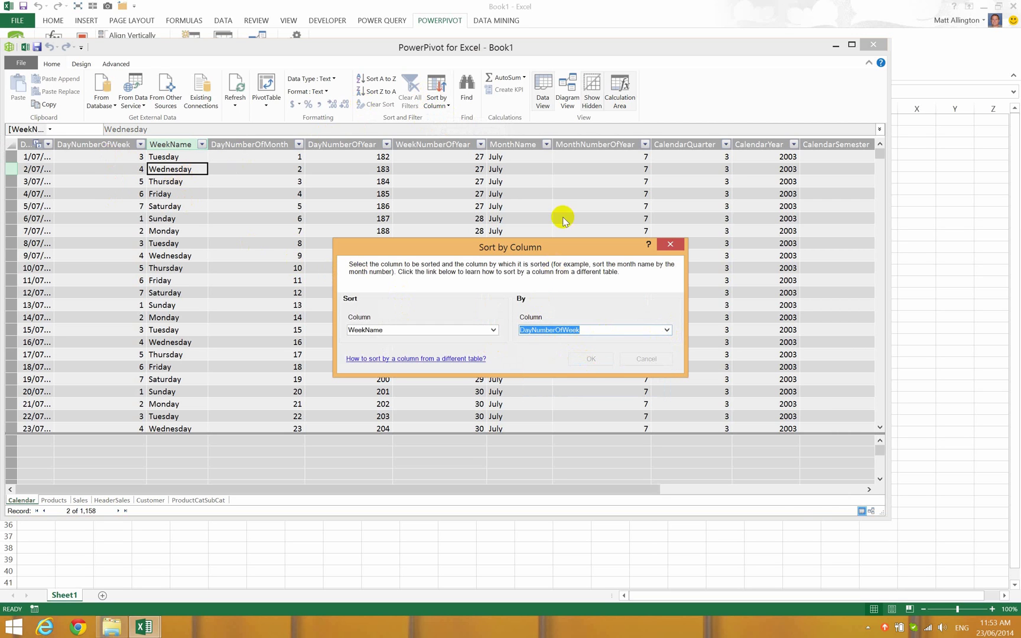
# - Sort the MonthName column by MonthNumberOfYear
pyautogui.click(520, 170)
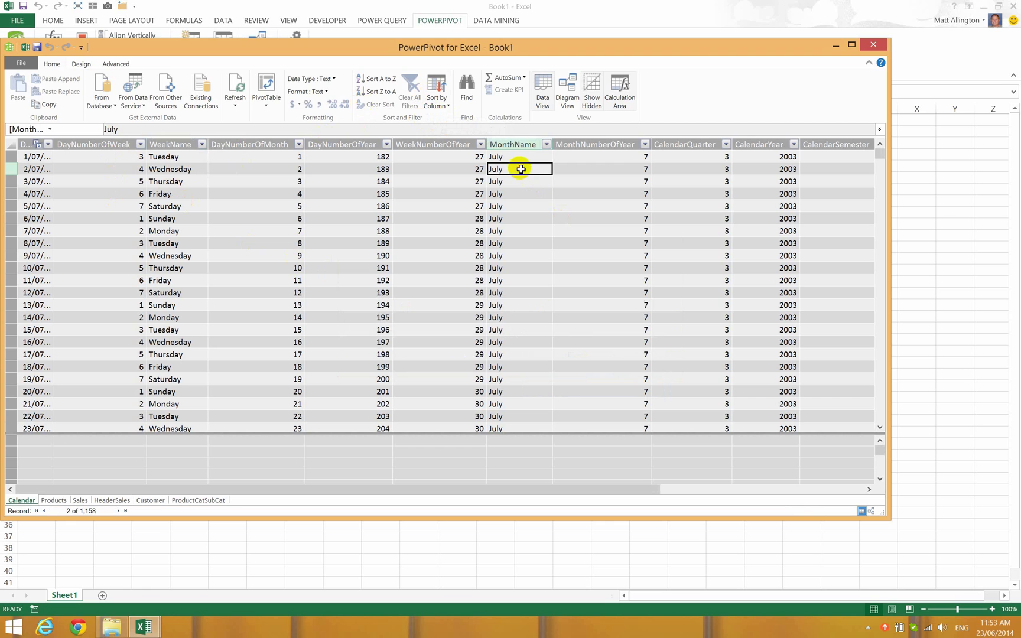
pyautogui.click(436, 89)
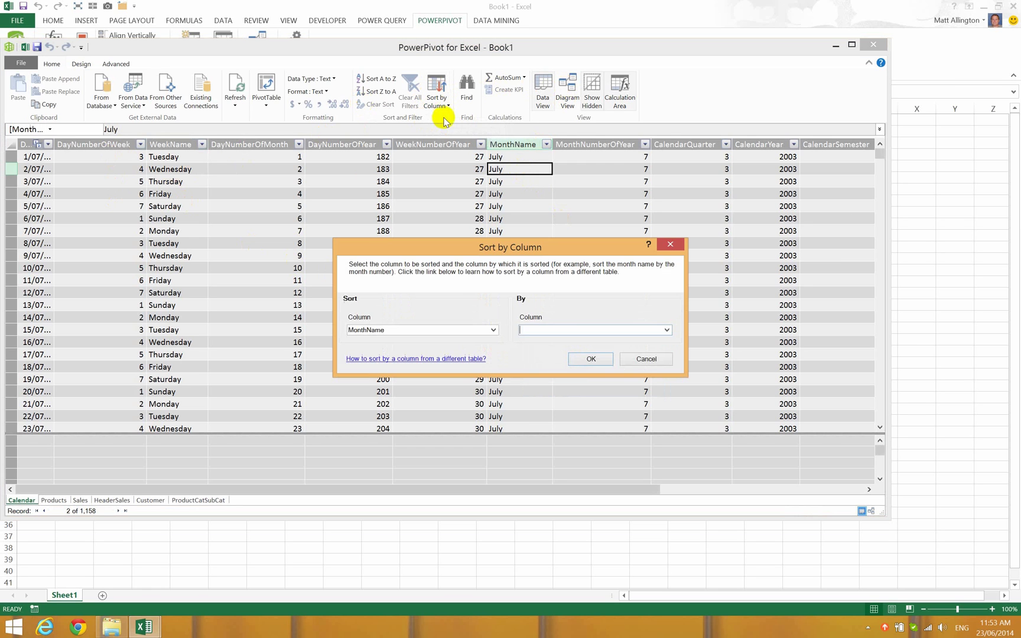
pyautogui.click(667, 330)
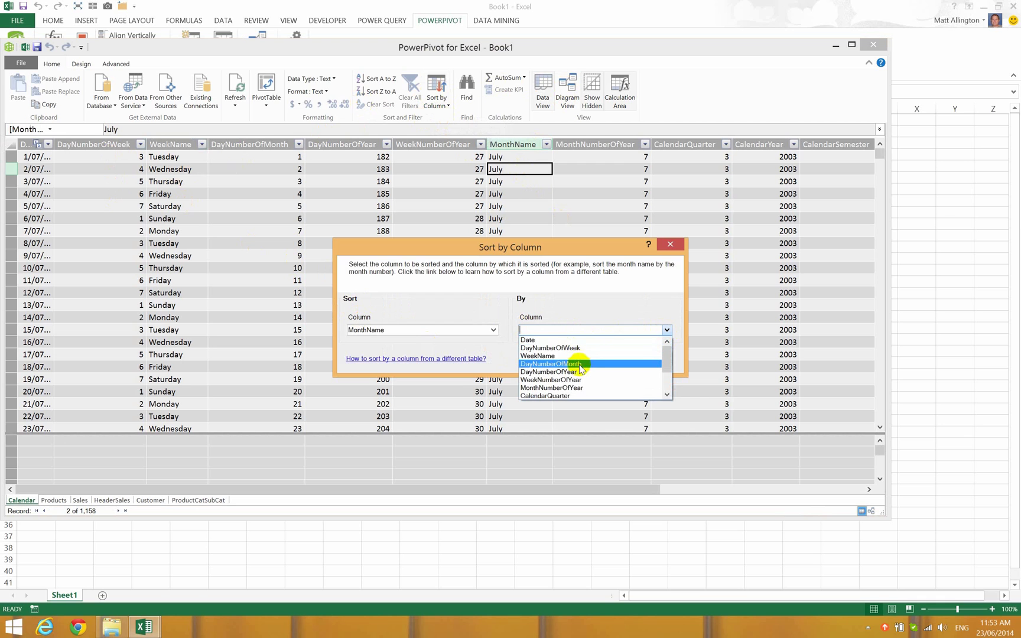
pyautogui.click(585, 388)
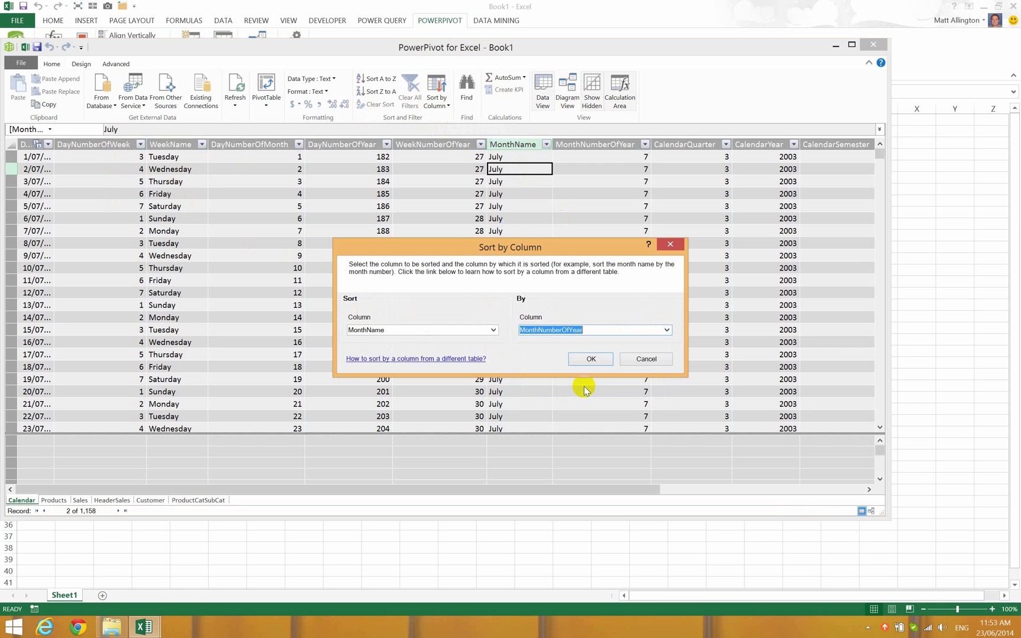
pyautogui.click(590, 359)
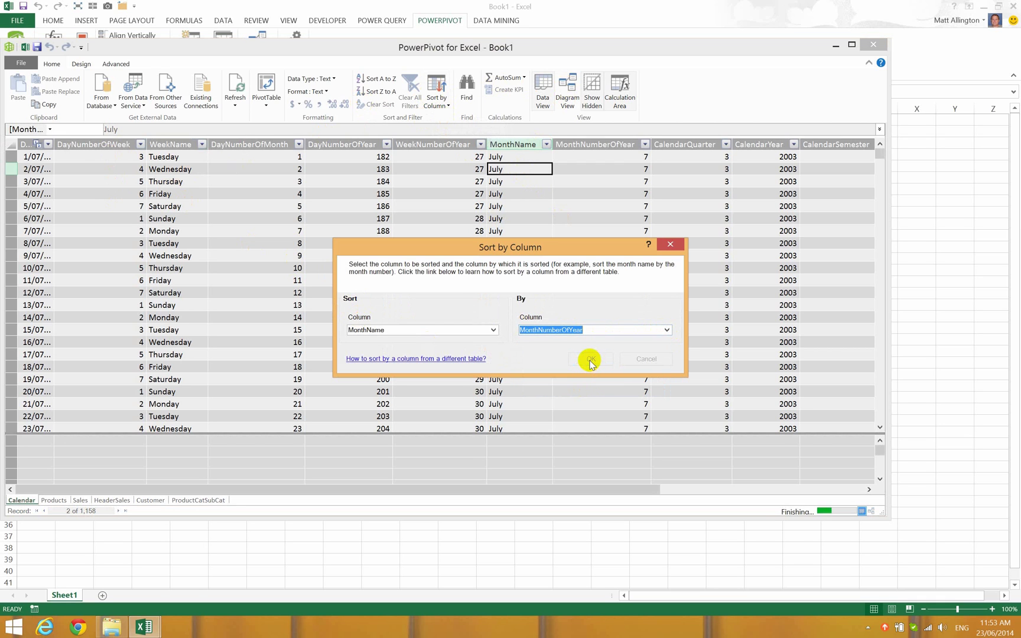
# - Mark the Calendar table as the model's date table, keyed on its Date column
pyautogui.click(81, 64)
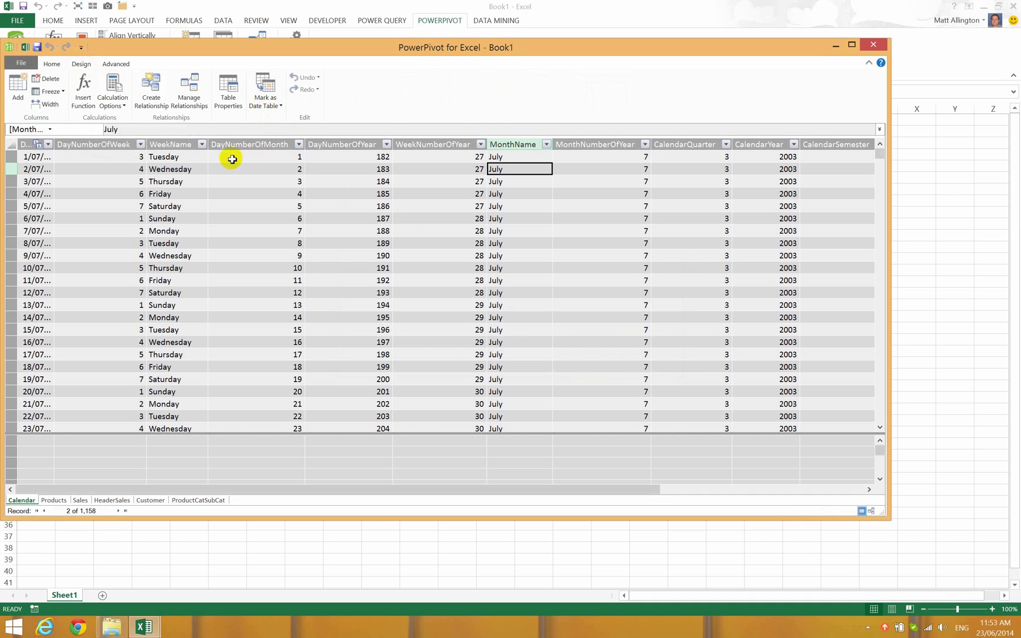
pyautogui.click(265, 102)
pyautogui.click(302, 119)
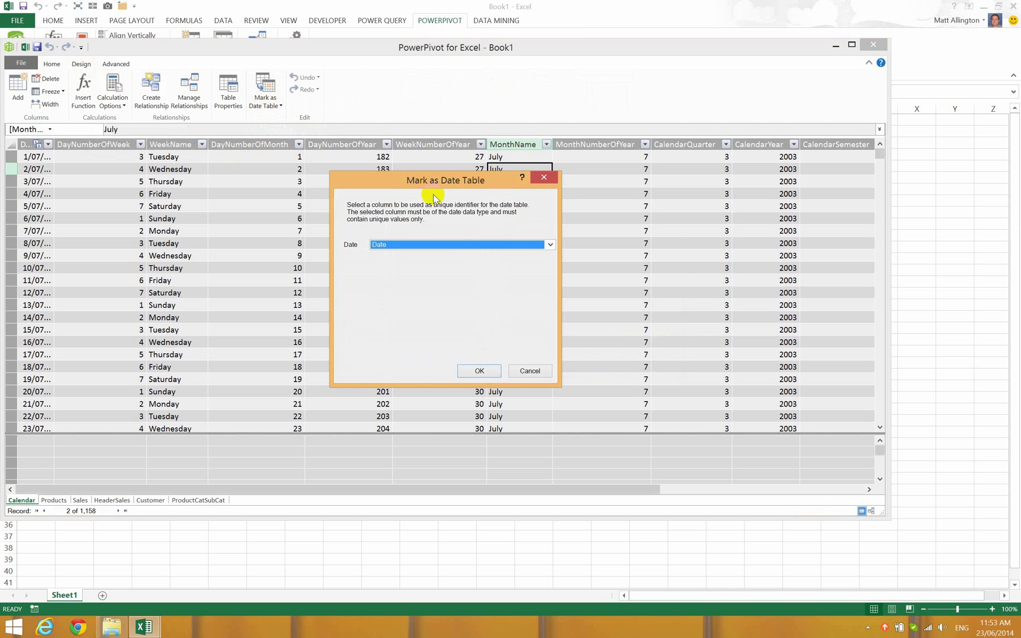
pyautogui.click(489, 369)
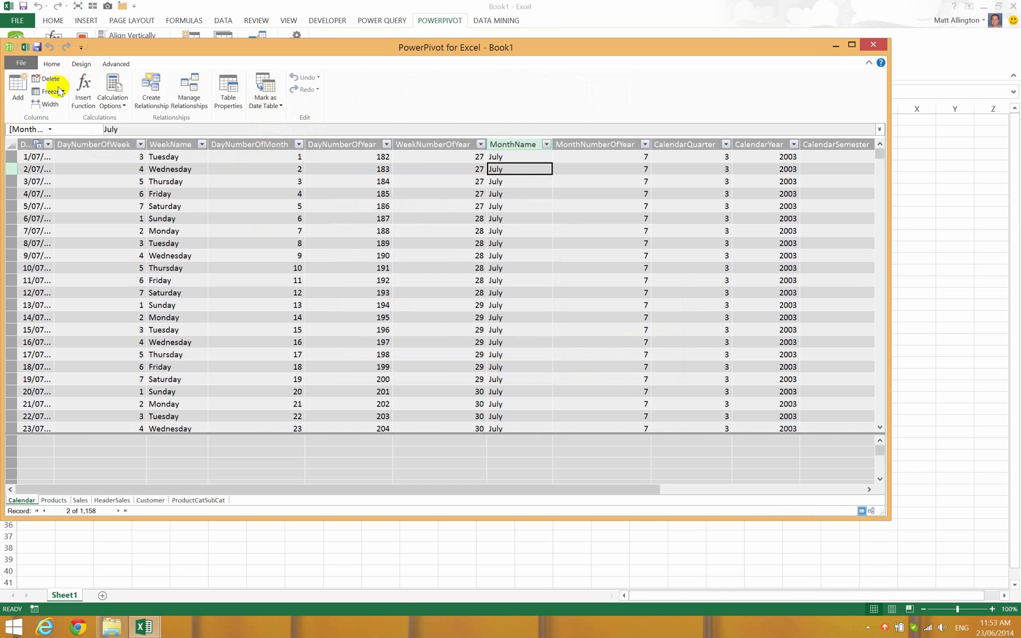
pyautogui.click(51, 64)
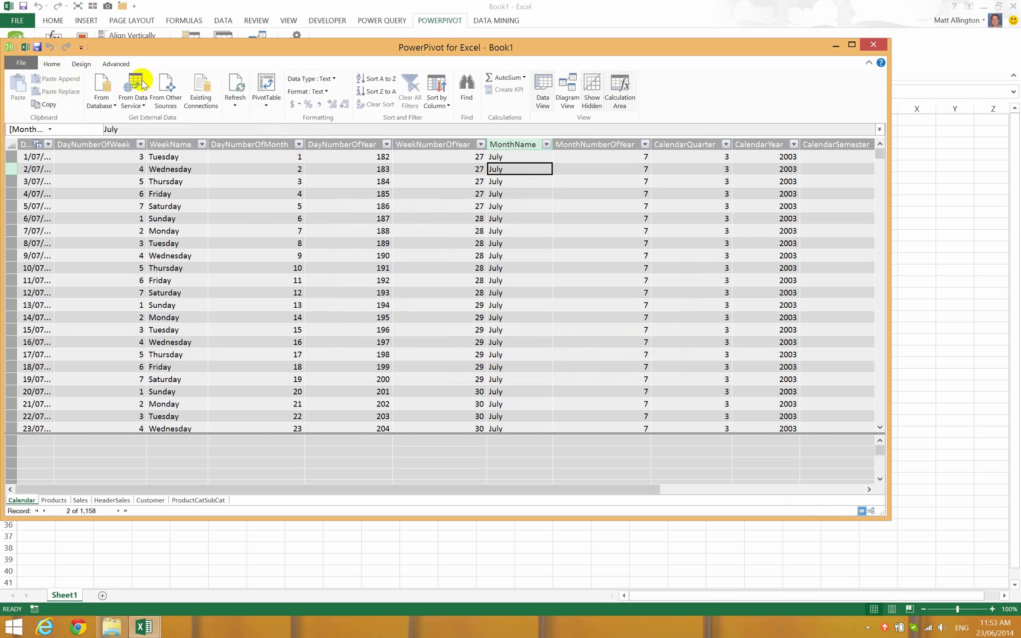
# - Insert a data-model PivotTable on the existing worksheet and briefly expand the Sales table's fields
pyautogui.click(266, 84)
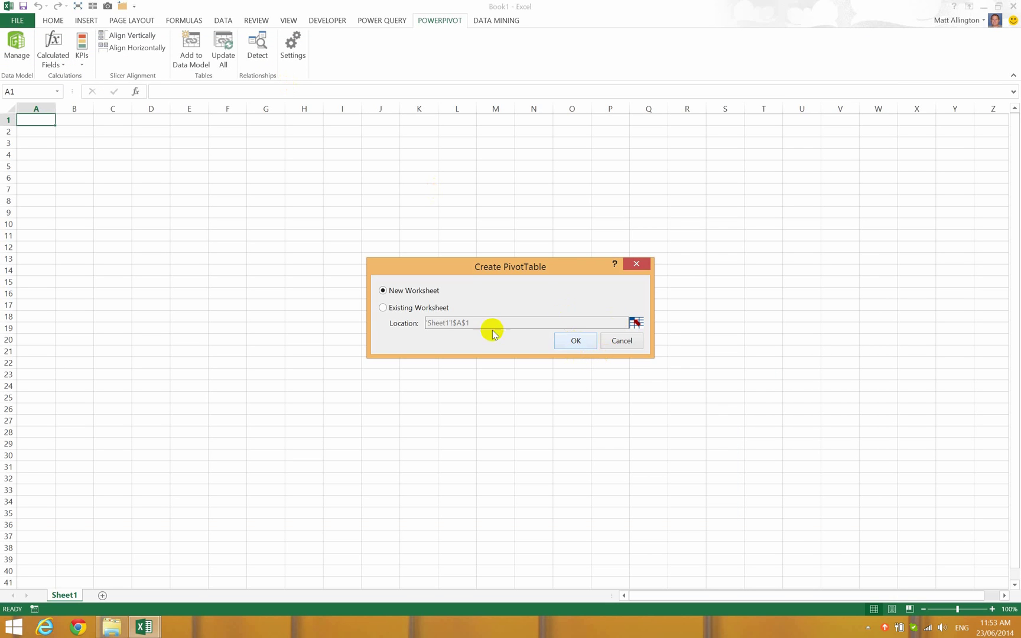
pyautogui.click(390, 308)
pyautogui.click(555, 343)
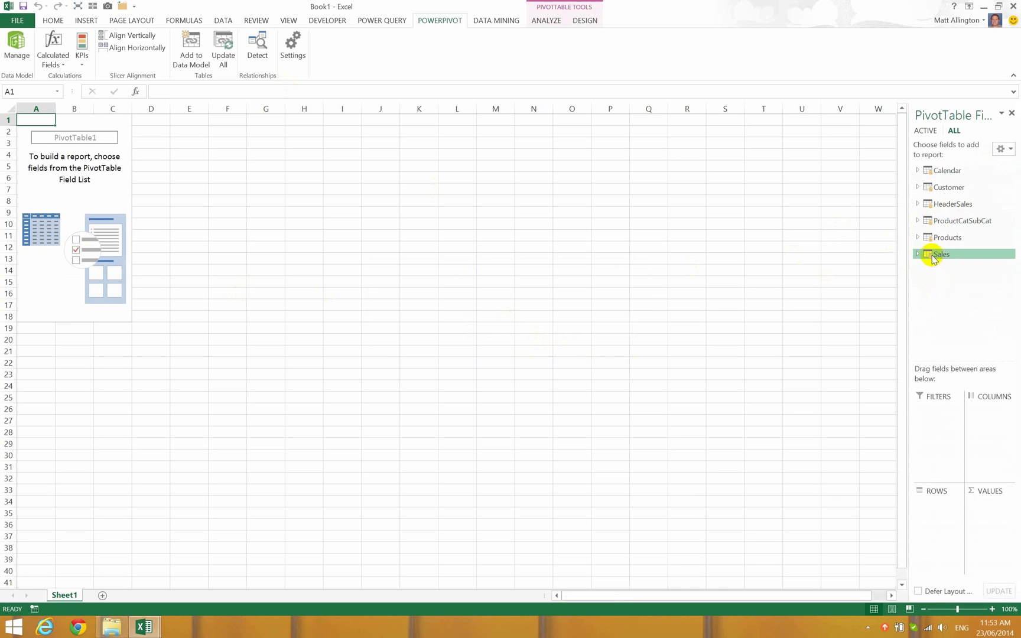
pyautogui.click(954, 255)
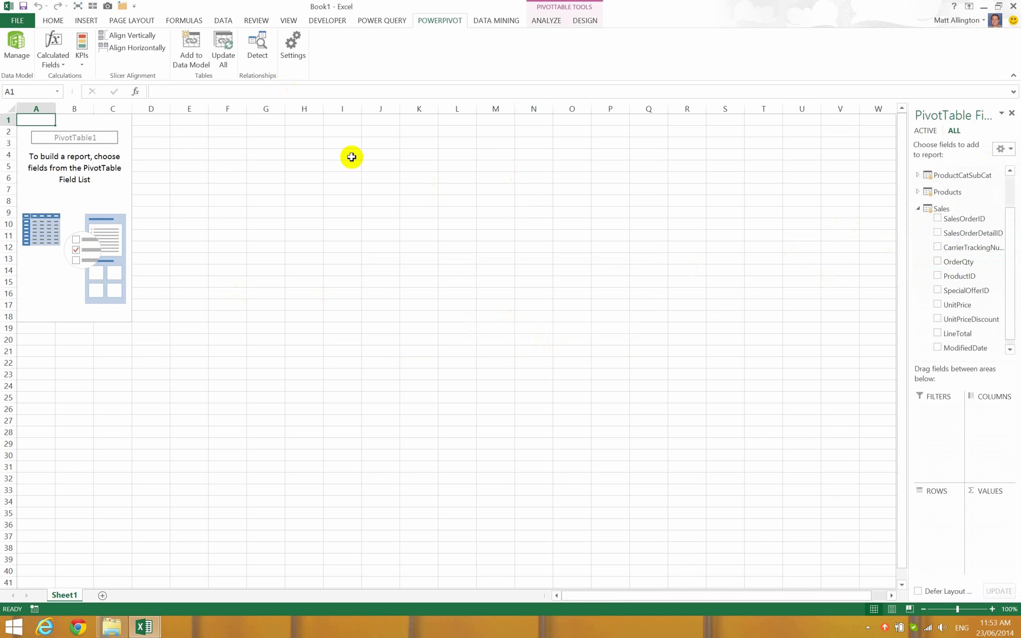
pyautogui.click(919, 209)
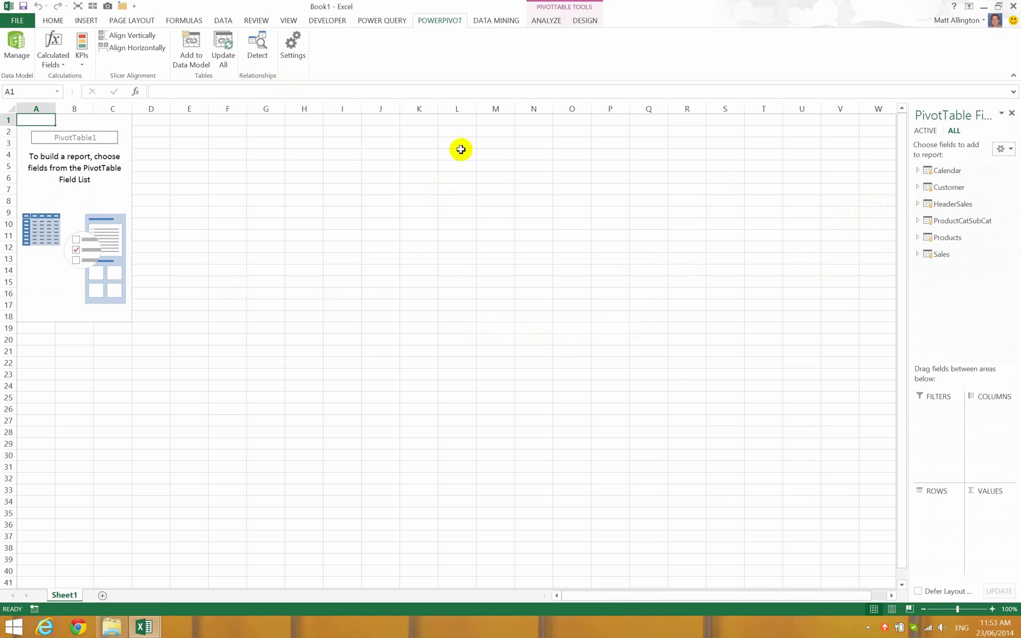
# - Start a new calculated field stored in the Sales table
pyautogui.click(65, 50)
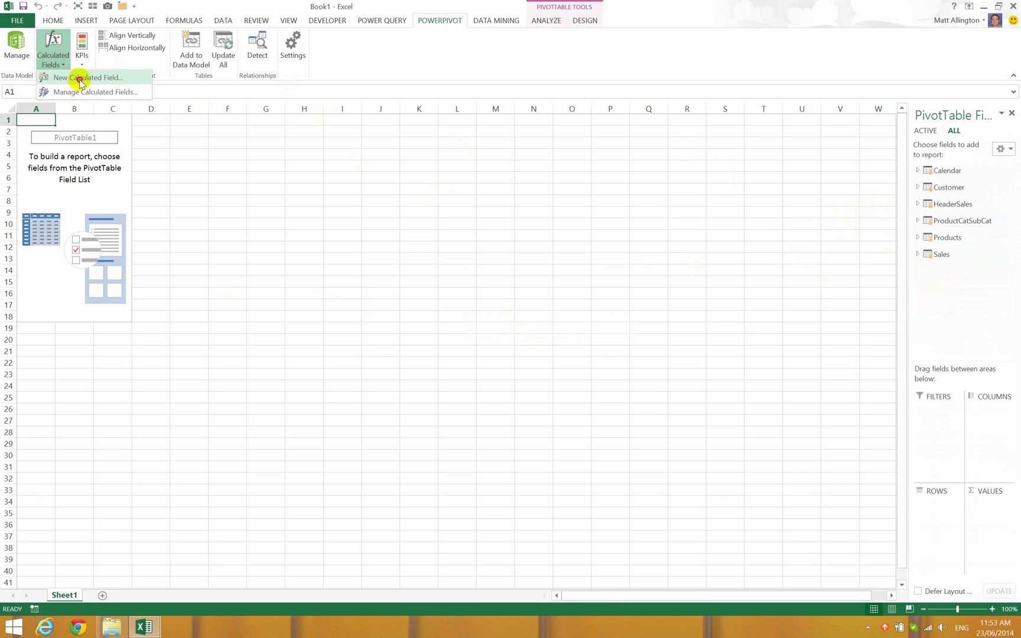
pyautogui.click(75, 77)
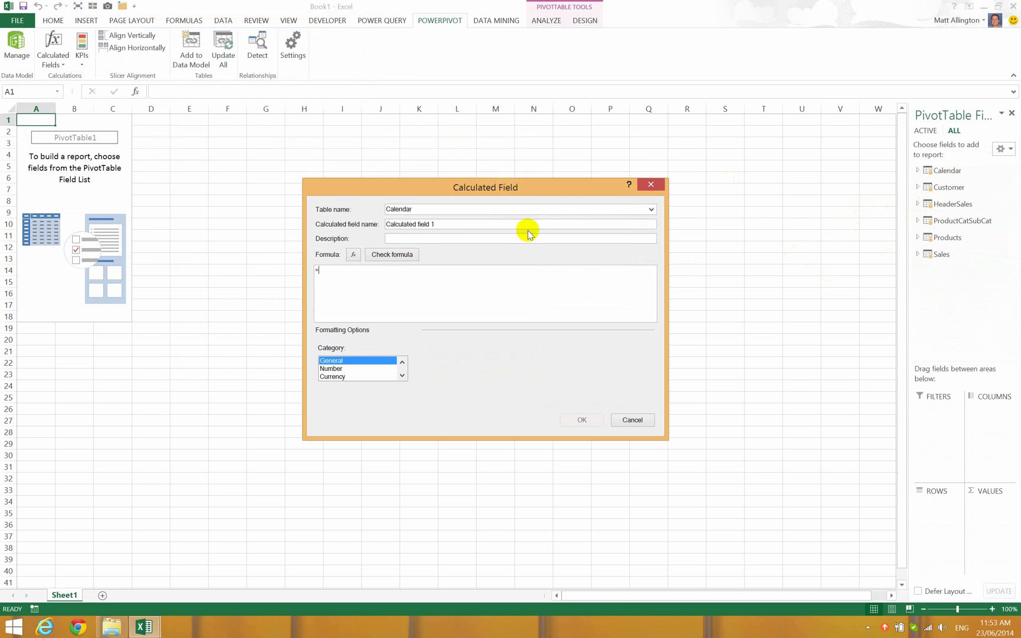
pyautogui.click(651, 209)
pyautogui.click(509, 235)
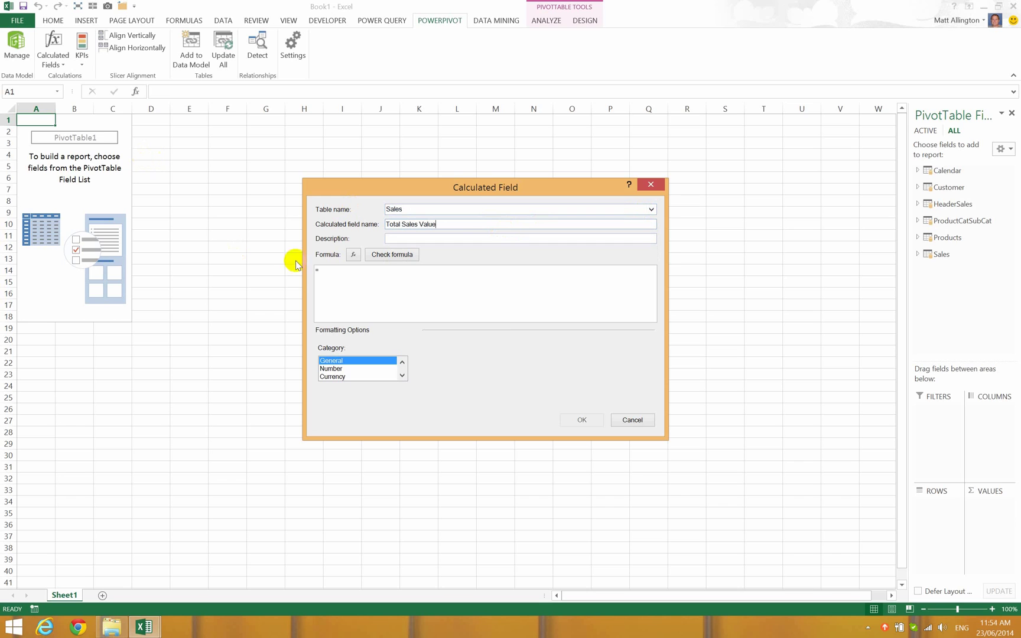
# - Define Total Sales Value as =SUM(Sales[LineTotal]) in Currency format, check it and save
pyautogui.click(322, 274)
pyautogui.write('sum(')
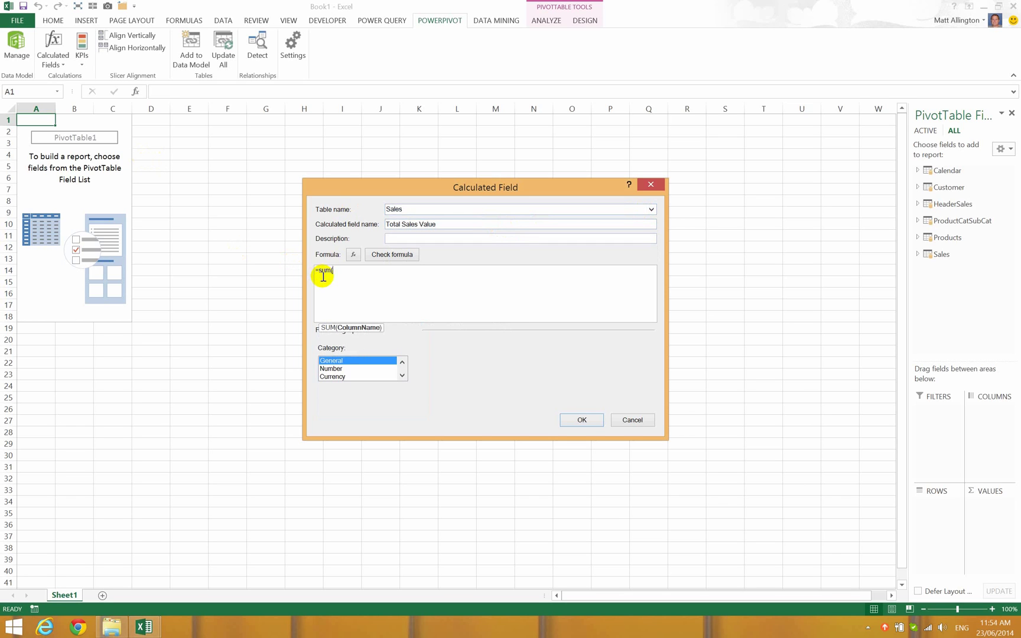
pyautogui.write('sal')
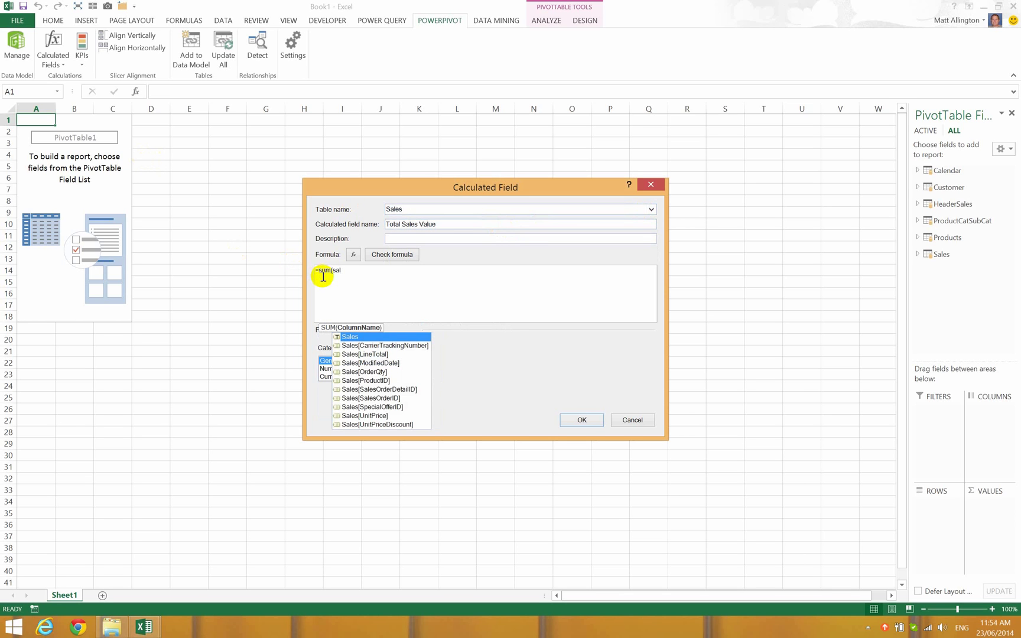
pyautogui.press('Down')
pyautogui.press('Down')
pyautogui.press('Tab')
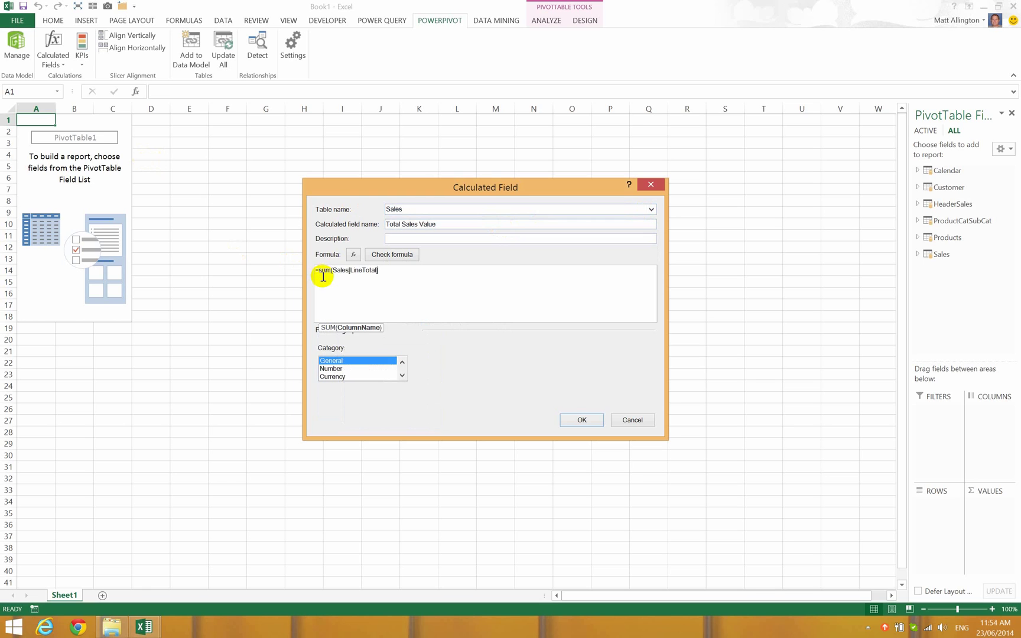
pyautogui.write(')')
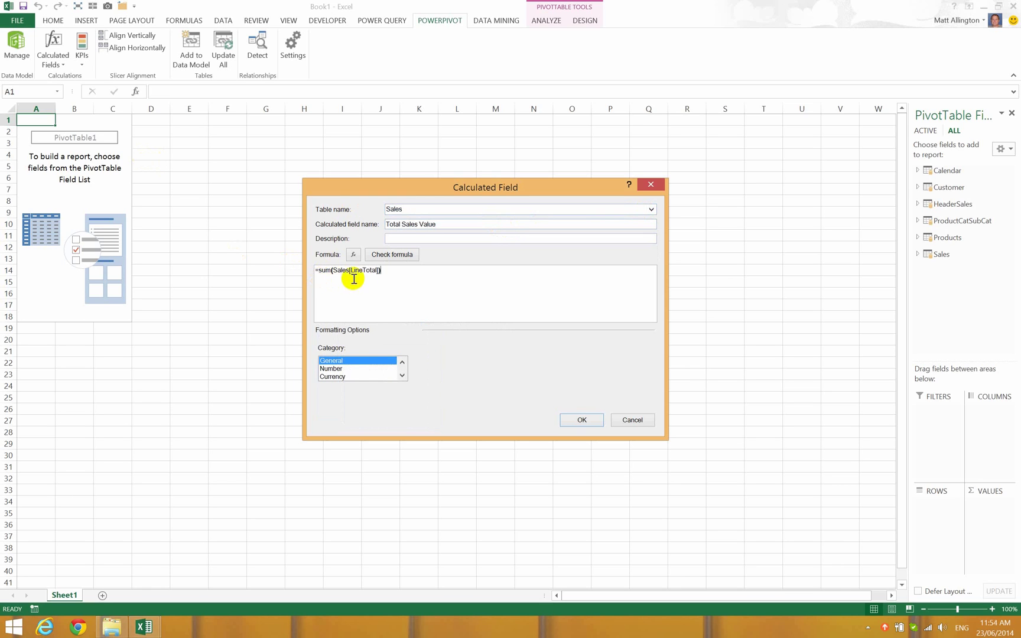
pyautogui.click(355, 377)
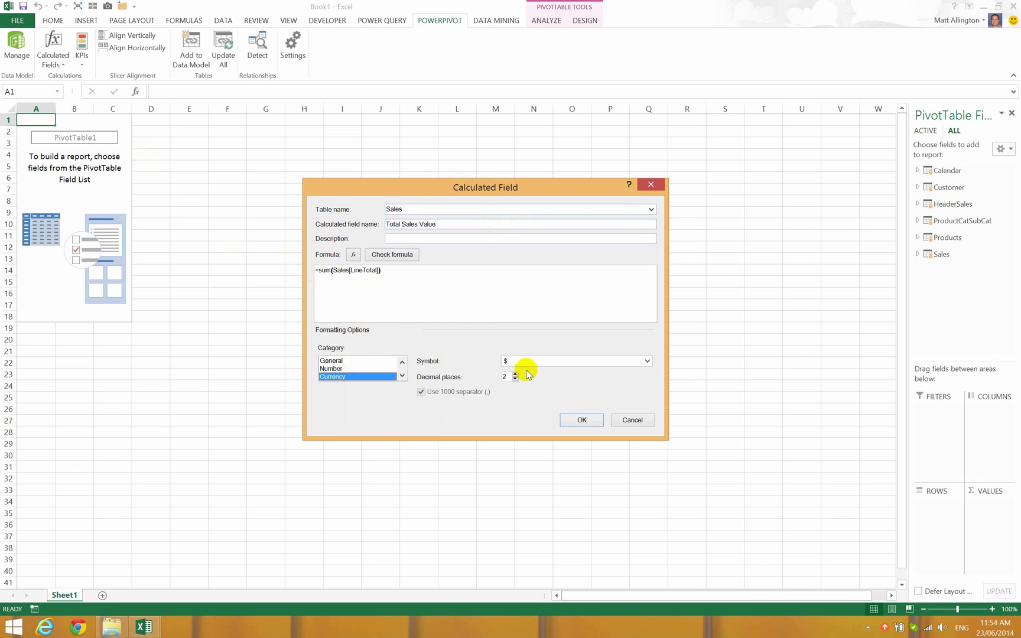
pyautogui.click(393, 254)
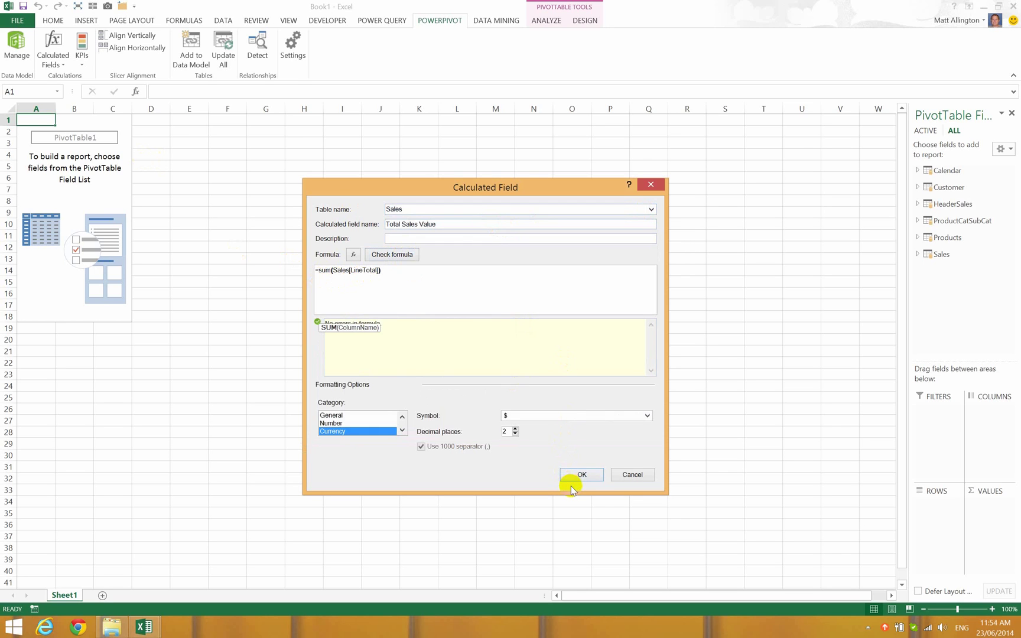
pyautogui.click(582, 474)
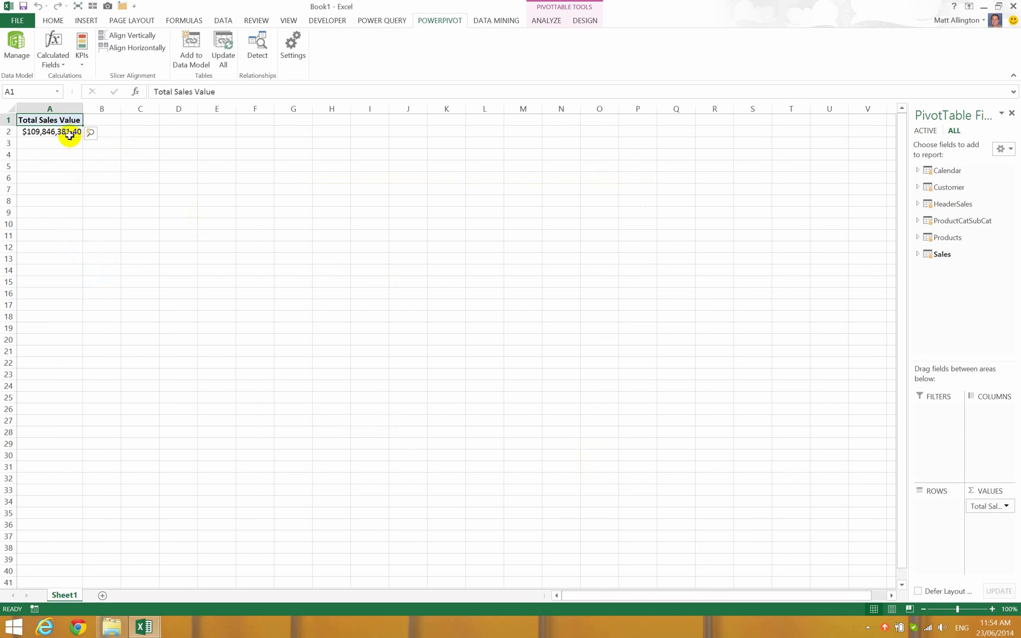
# - Add Calendar's CalendarYear to the rows, splitting Total Sales Value into 2001–2004
pyautogui.moveTo(68, 132)
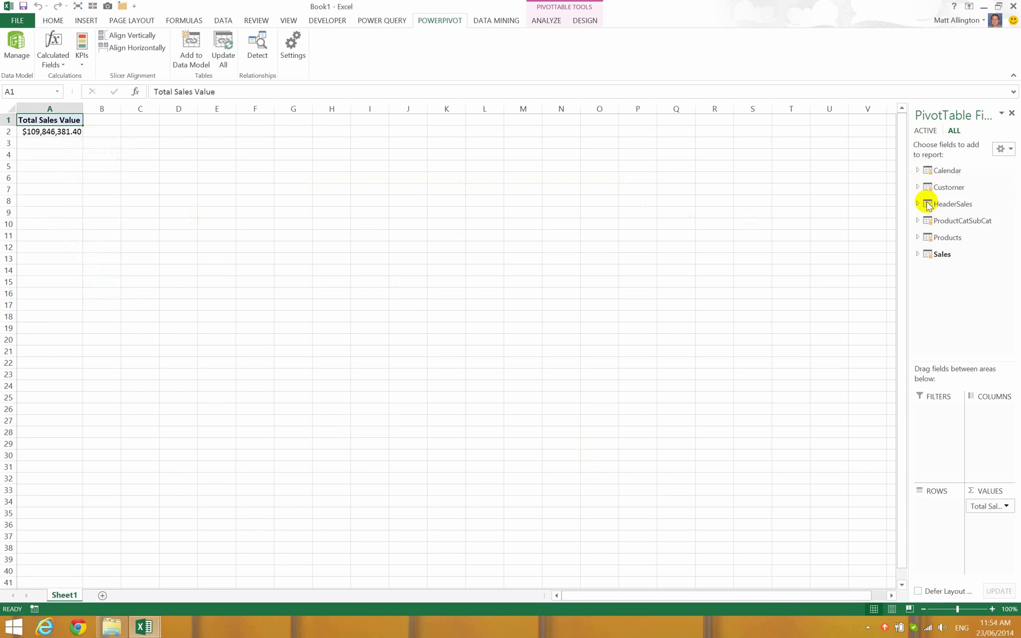
pyautogui.click(918, 171)
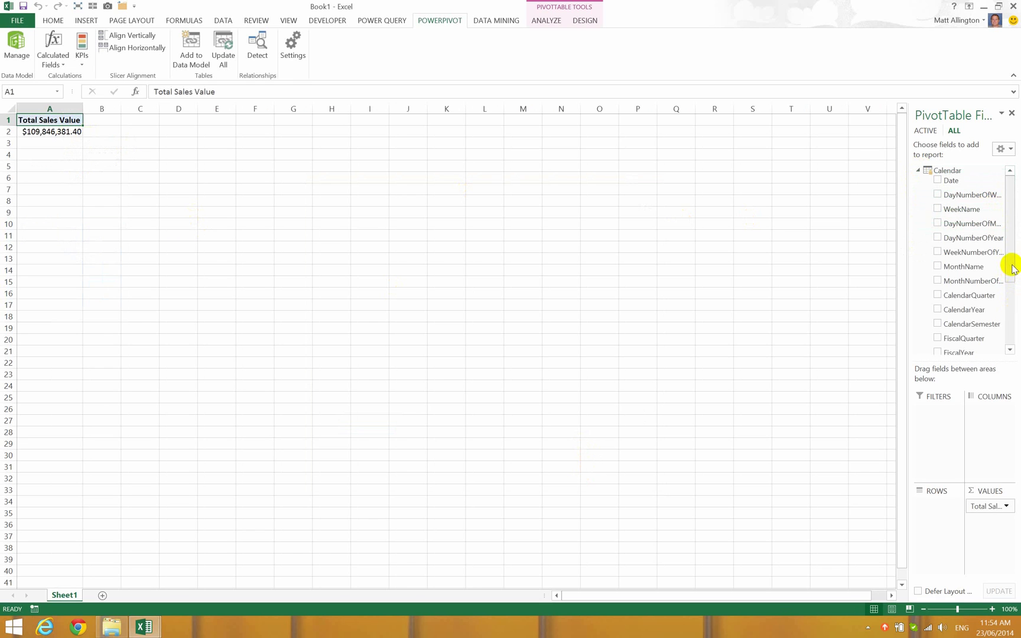
pyautogui.moveTo(1012, 267); pyautogui.dragTo(940, 512)
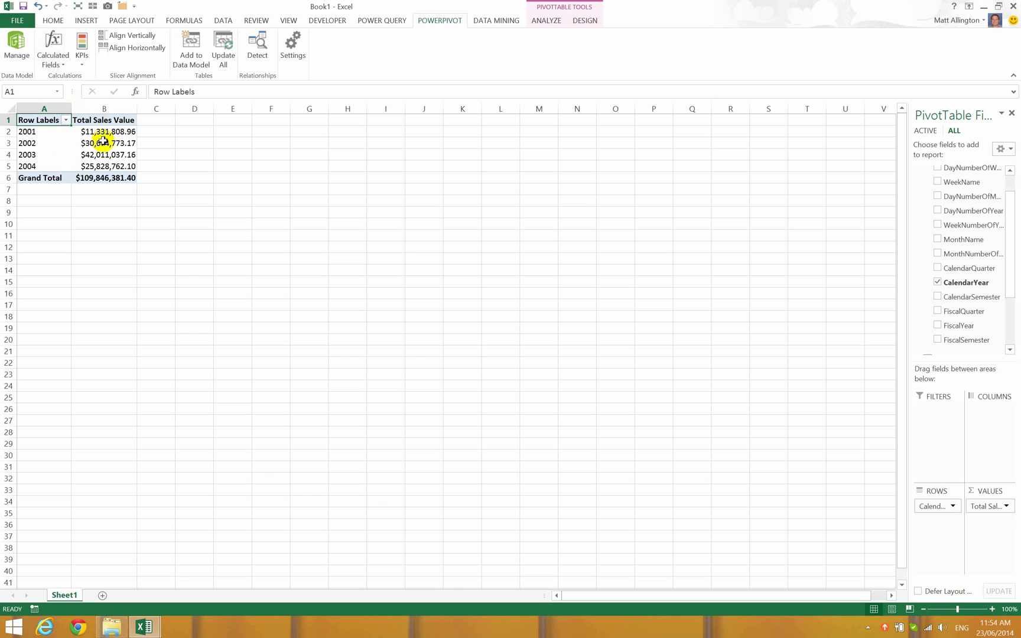
# - Start a second calculated field in the Sales table for Total Sales Last Year
pyautogui.click(53, 53)
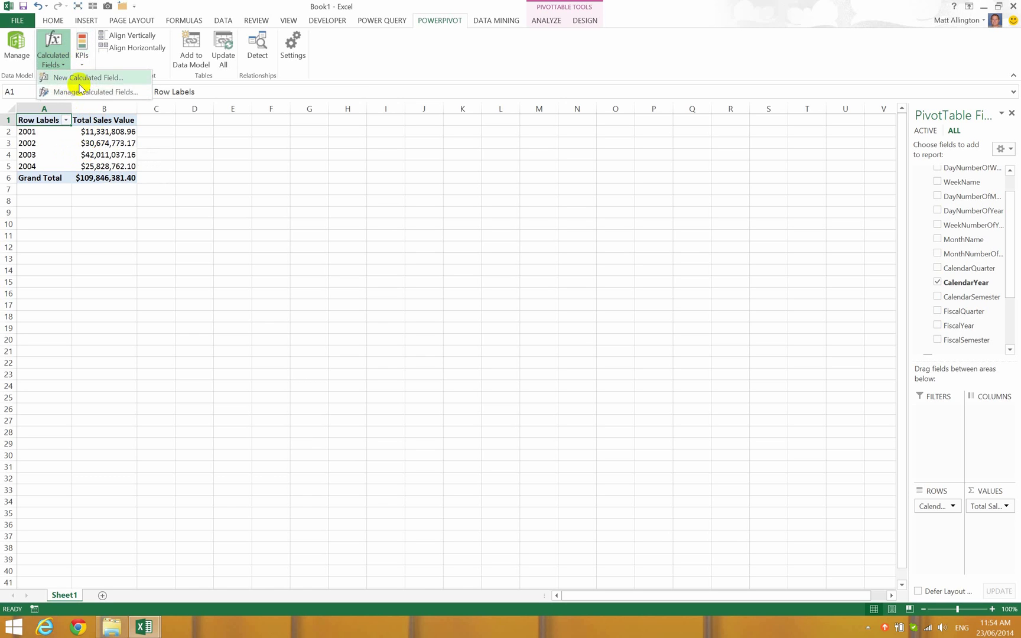
pyautogui.click(75, 79)
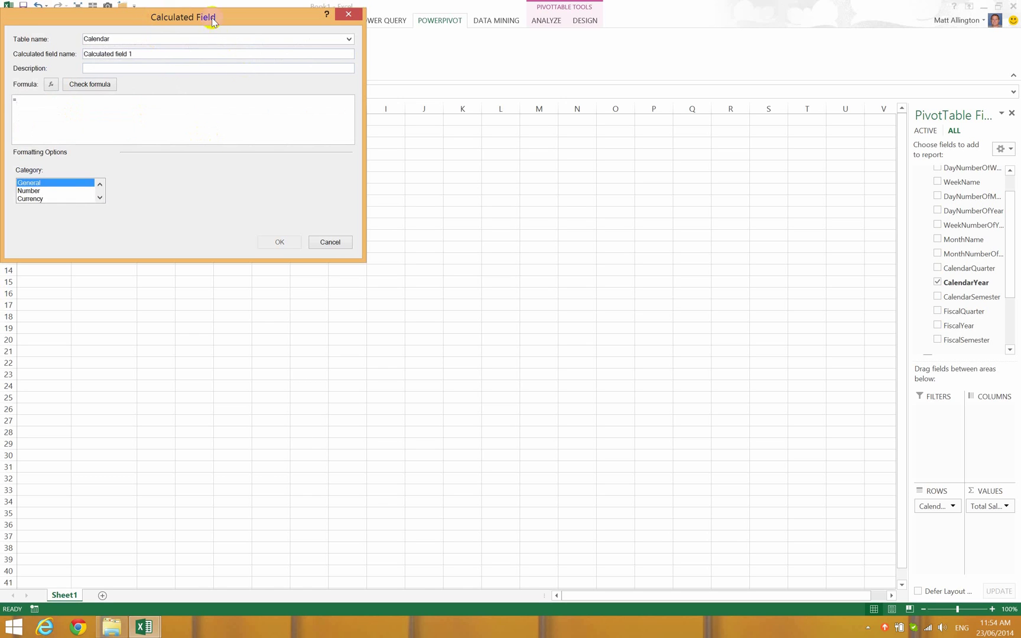
pyautogui.moveTo(214, 18); pyautogui.dragTo(376, 113)
pyautogui.click(500, 116)
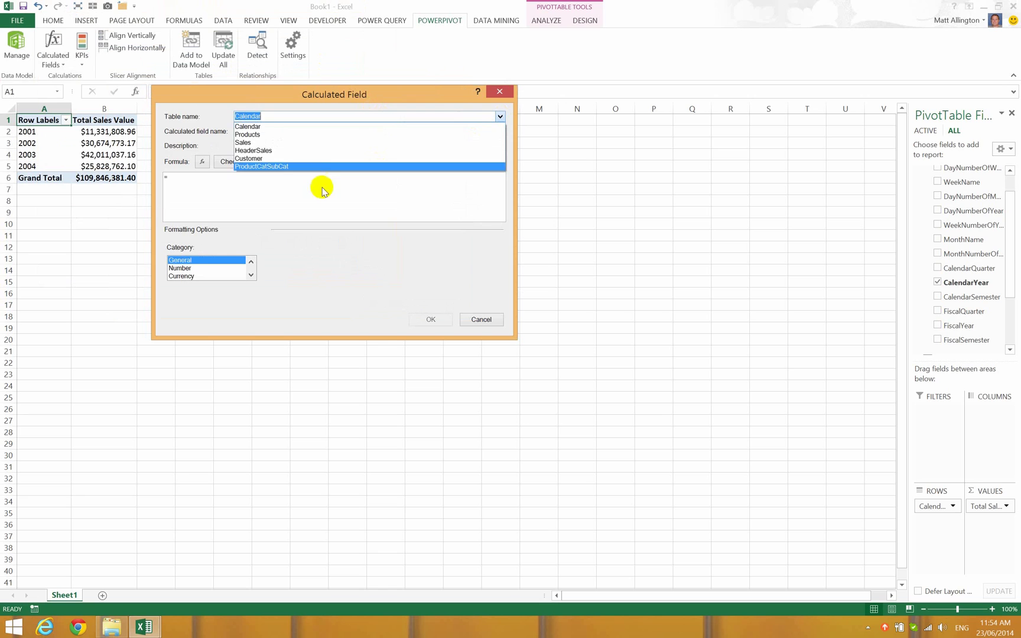
pyautogui.click(296, 142)
pyautogui.press('Tab')
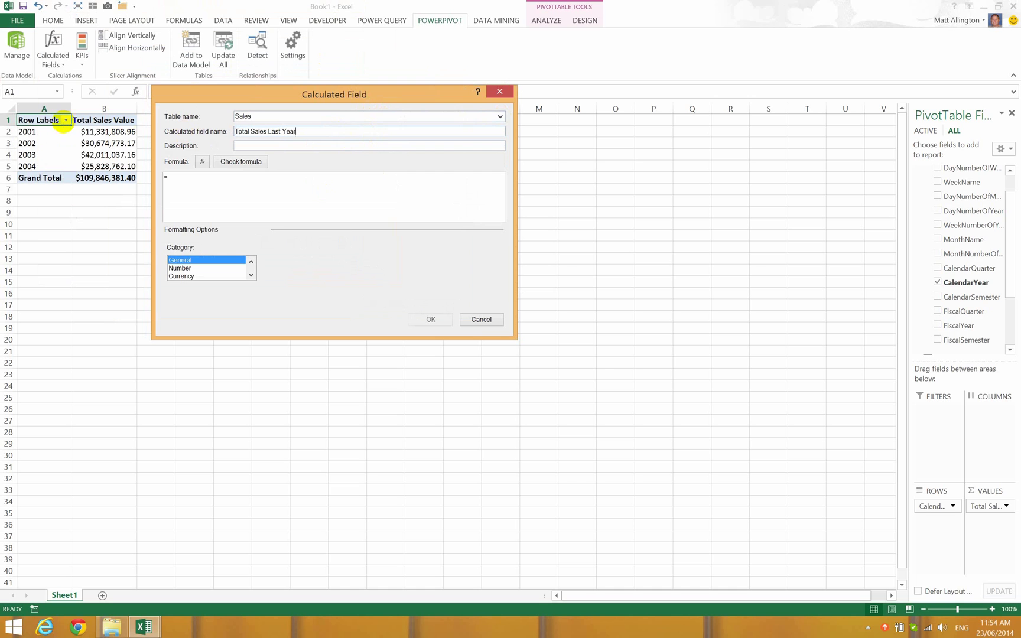
# - Enter =CALCULATE([Total Sales Value],SAMEPERIODLASTYEAR(Calendar[Date])), check it, format as Currency and save
pyautogui.click(263, 182)
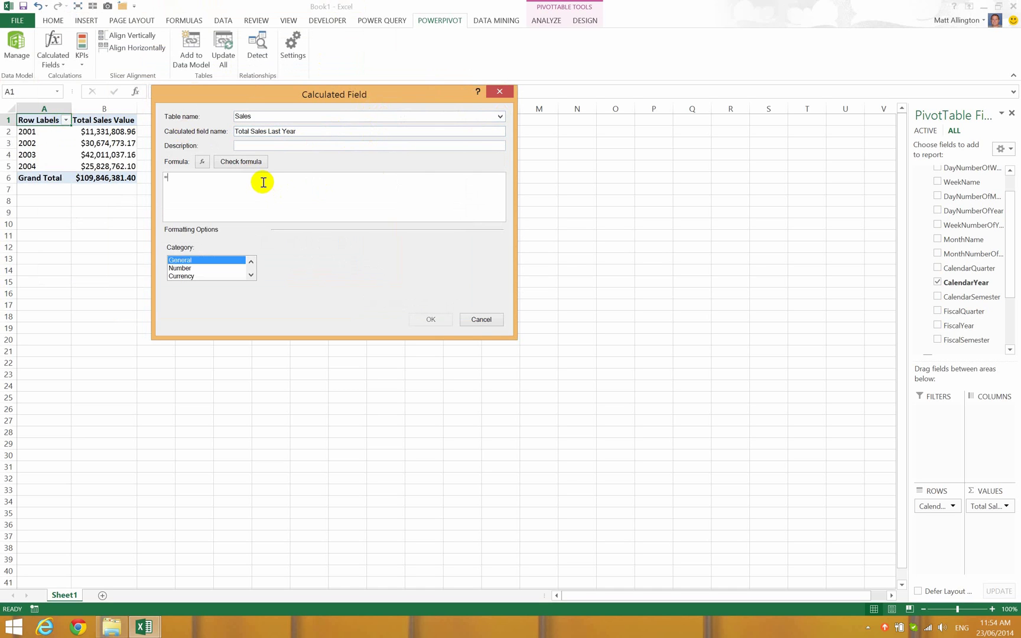
pyautogui.write('CALCULATE(')
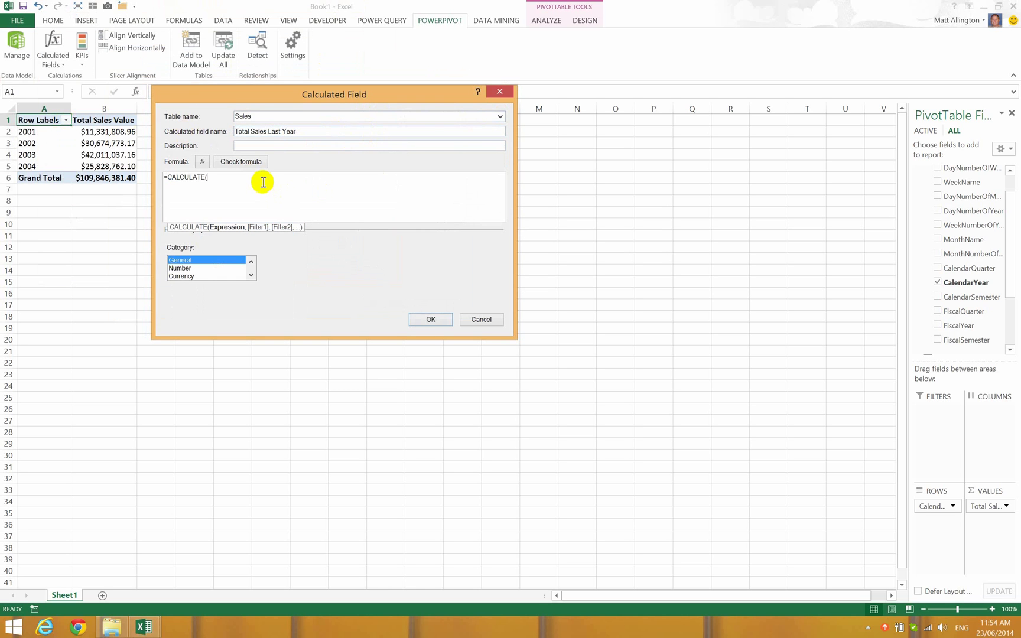
pyautogui.write('[tota')
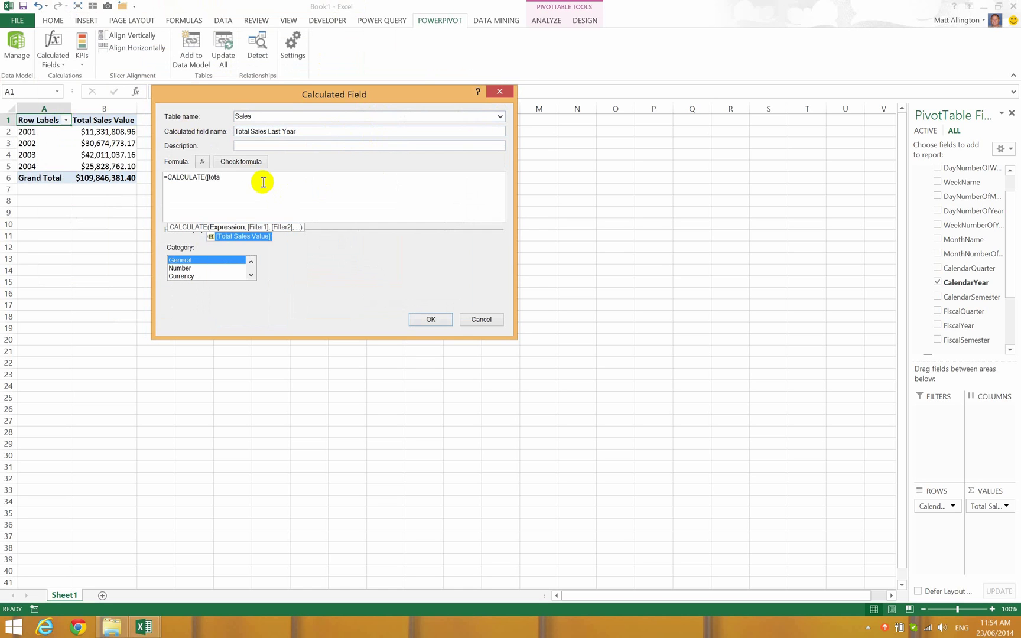
pyautogui.press('Tab')
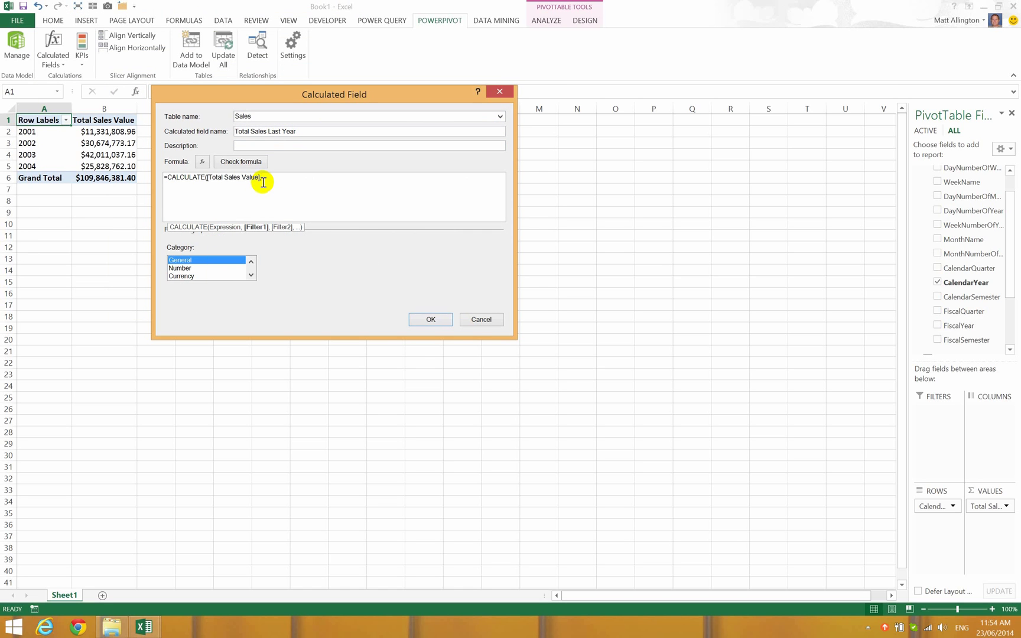
pyautogui.write(',')
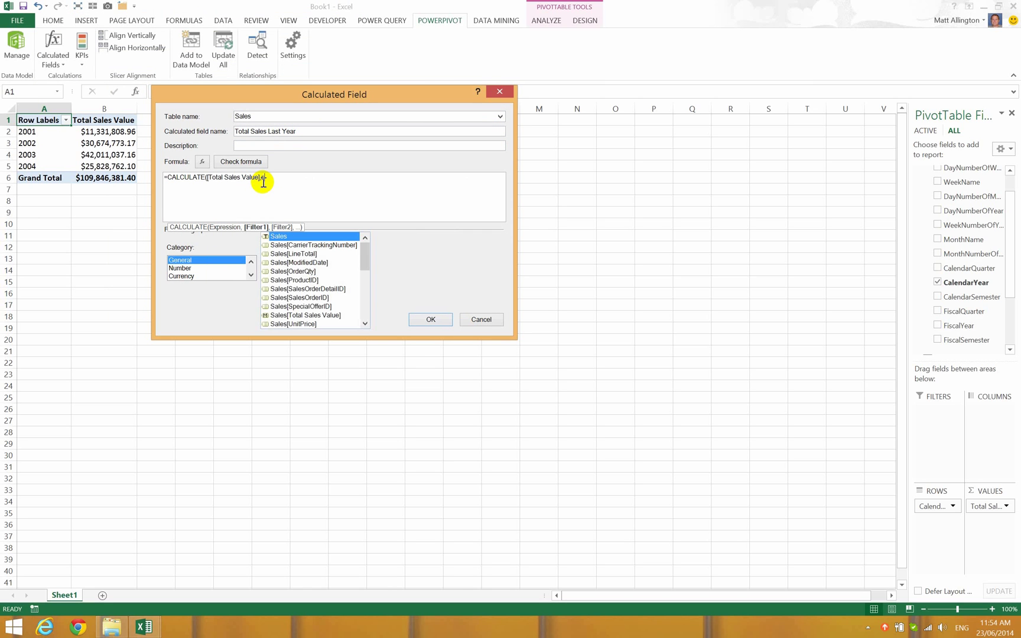
pyautogui.write('same')
pyautogui.press('Tab')
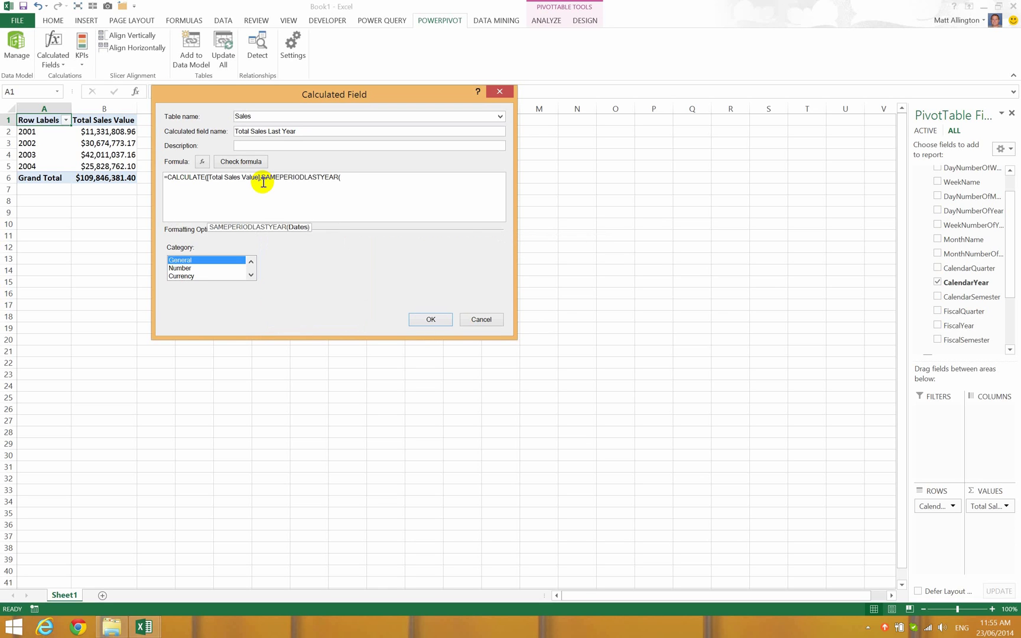
pyautogui.write('da')
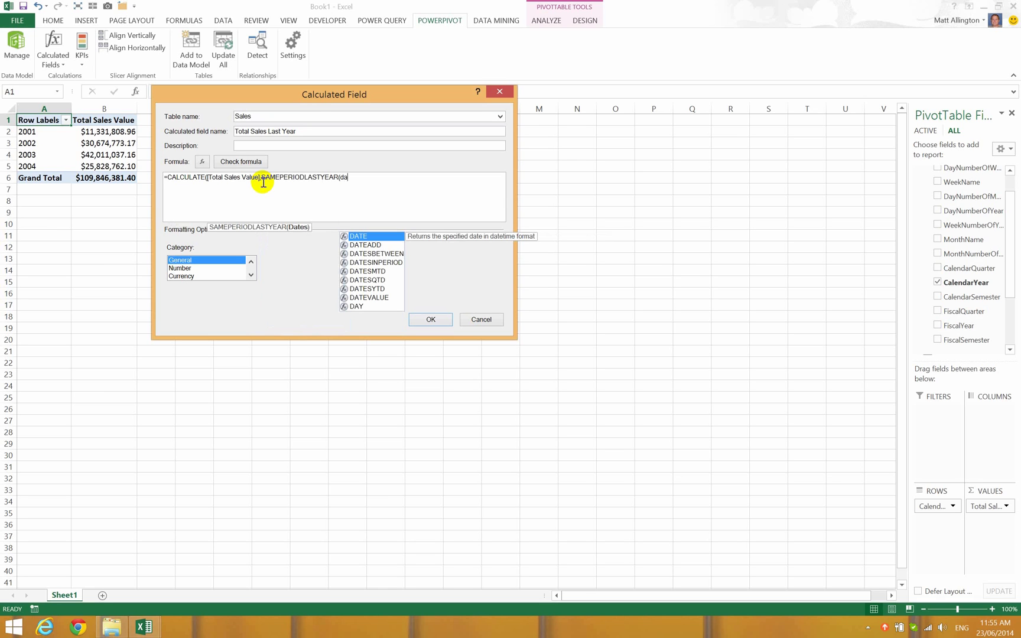
pyautogui.press('BackSpace')
pyautogui.press('BackSpace')
pyautogui.write('ca')
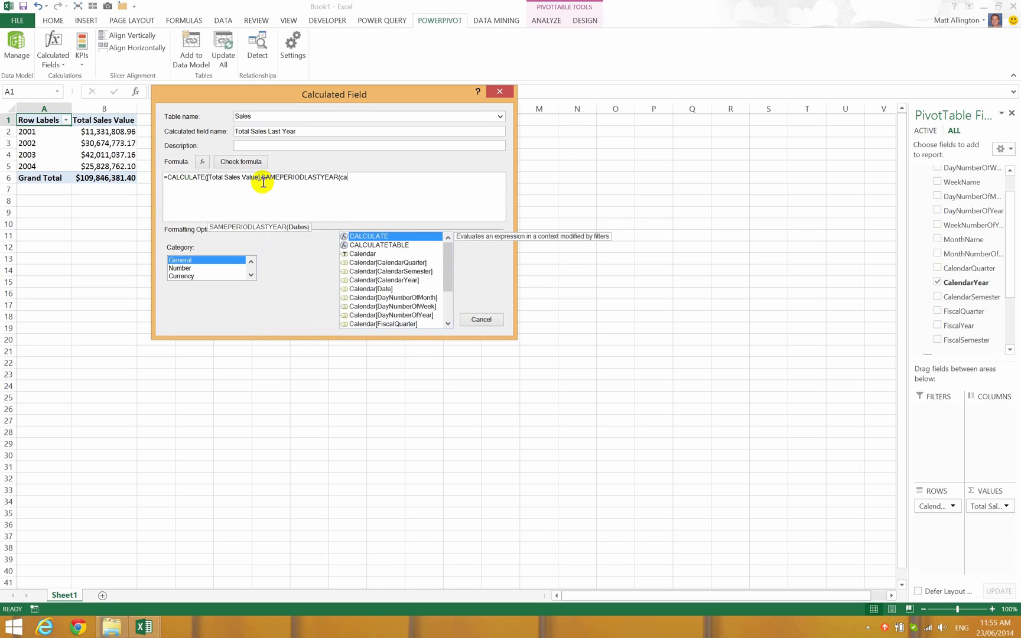
pyautogui.press('Down')
pyautogui.press('Down')
pyautogui.press('Down')
pyautogui.press('Down')
pyautogui.press('Down')
pyautogui.press('Down')
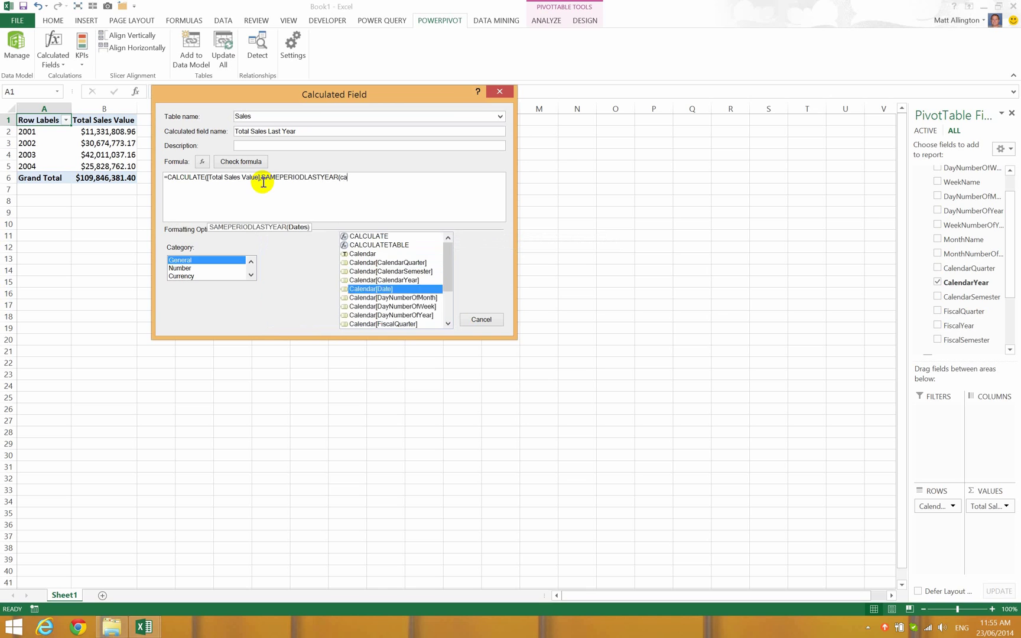
pyautogui.press('Tab')
pyautogui.write('))')
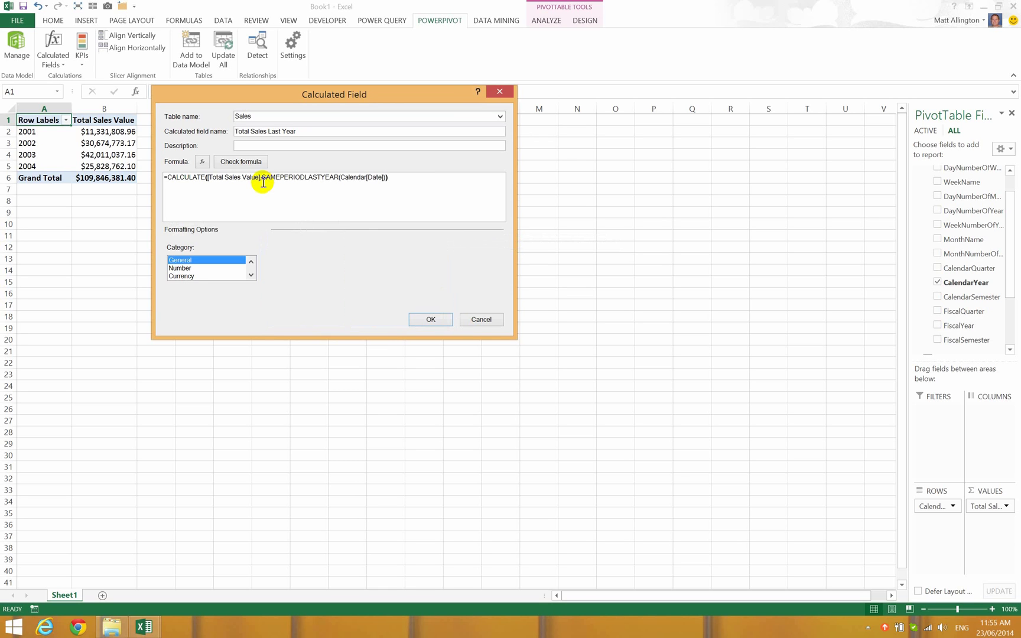
pyautogui.click(254, 161)
pyautogui.click(185, 338)
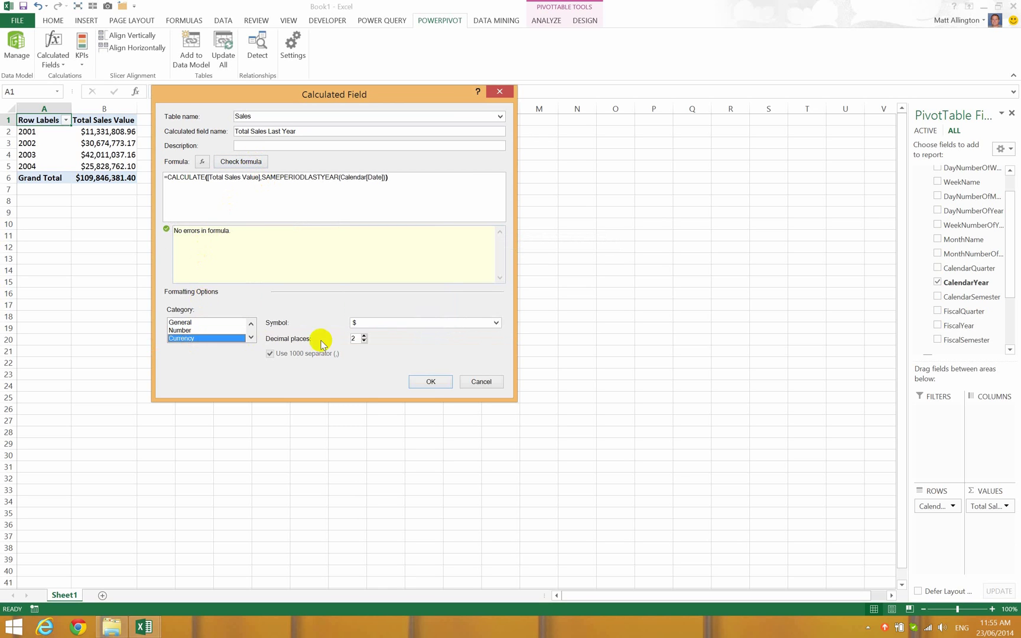
pyautogui.click(431, 382)
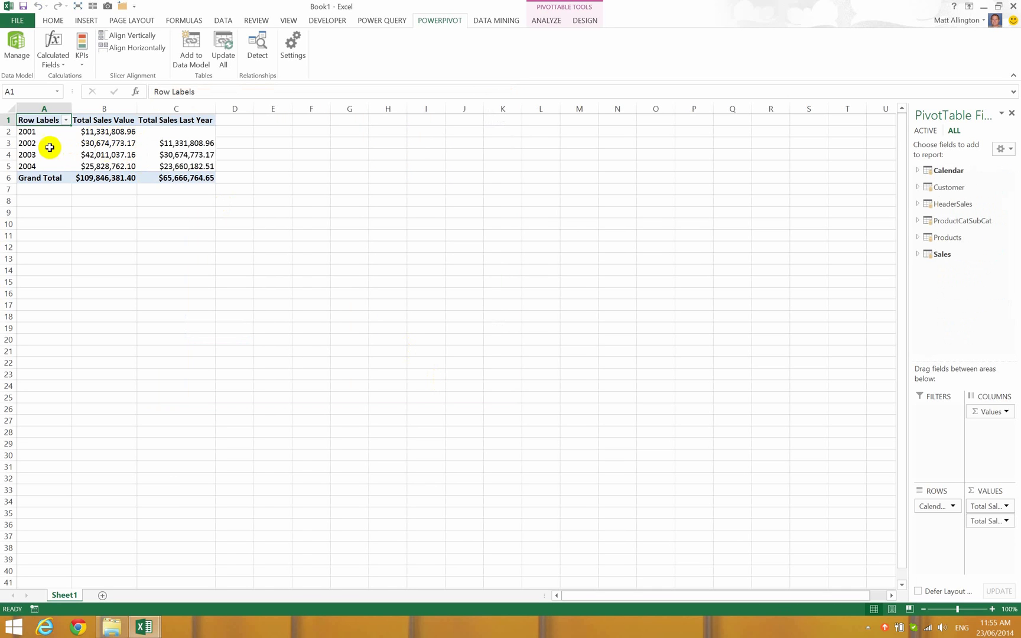
# - Compare 2002's Total Sales Last Year with 2001's Total Sales Value of $11,331,808.96
pyautogui.click(179, 145)
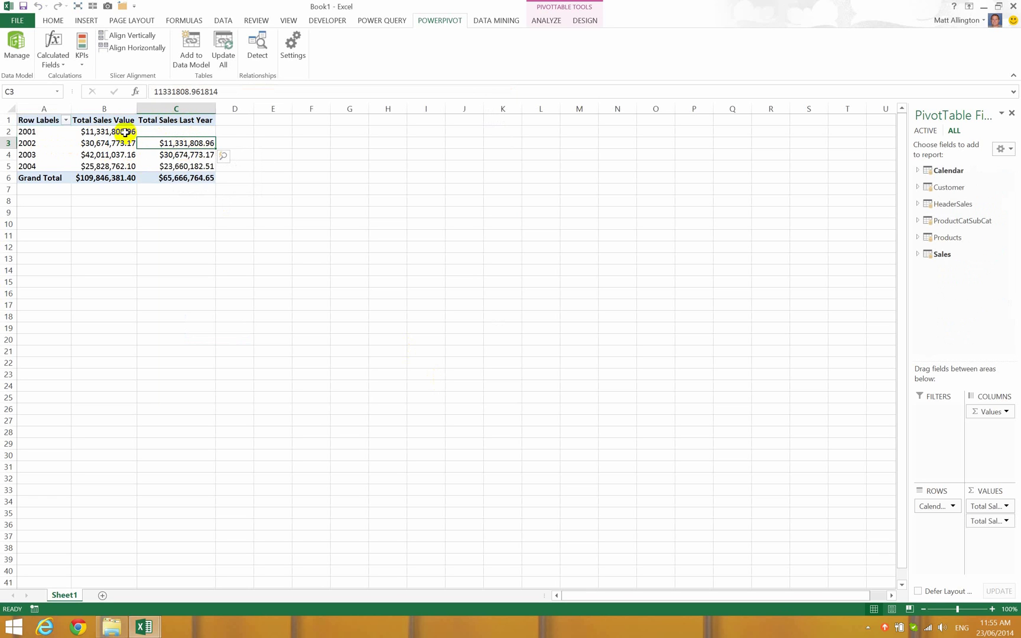
pyautogui.click(124, 132)
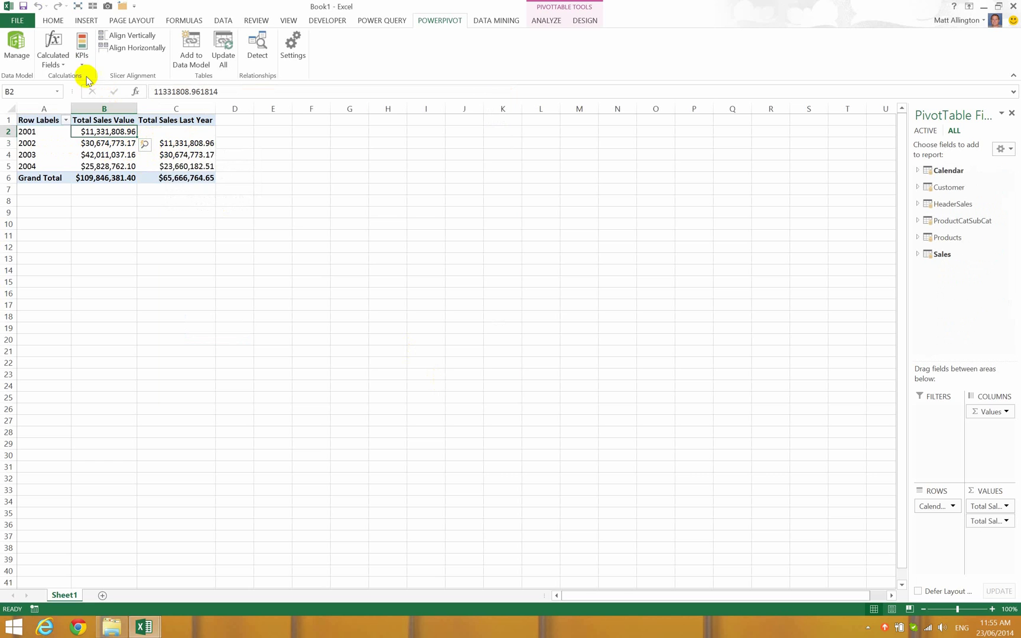
# - Start a new calculated field named '% Change vs LY' in the Sales table
pyautogui.click(56, 59)
pyautogui.click(112, 72)
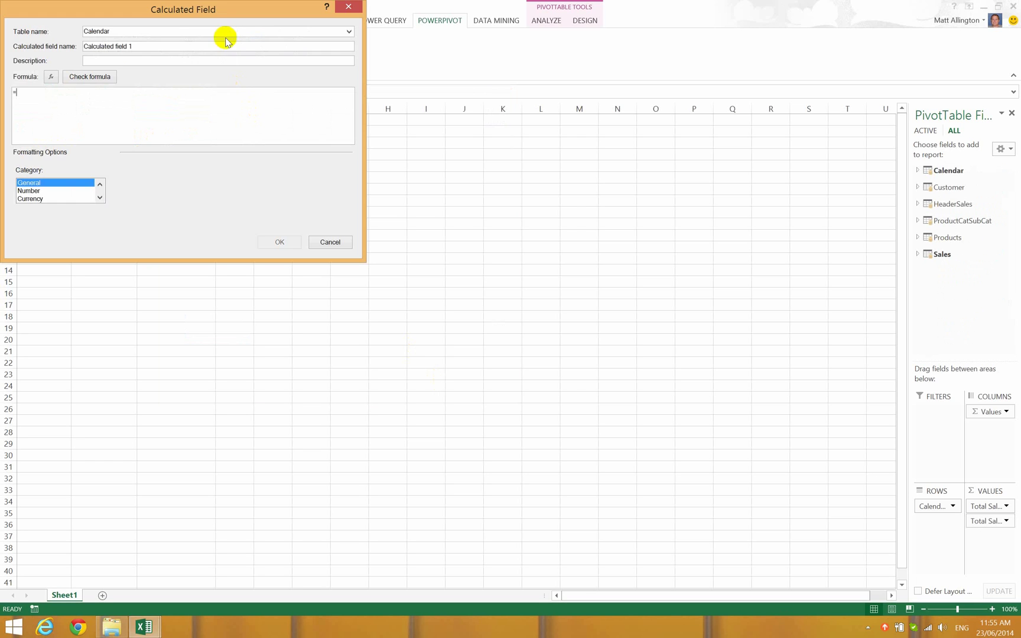
pyautogui.click(557, 172)
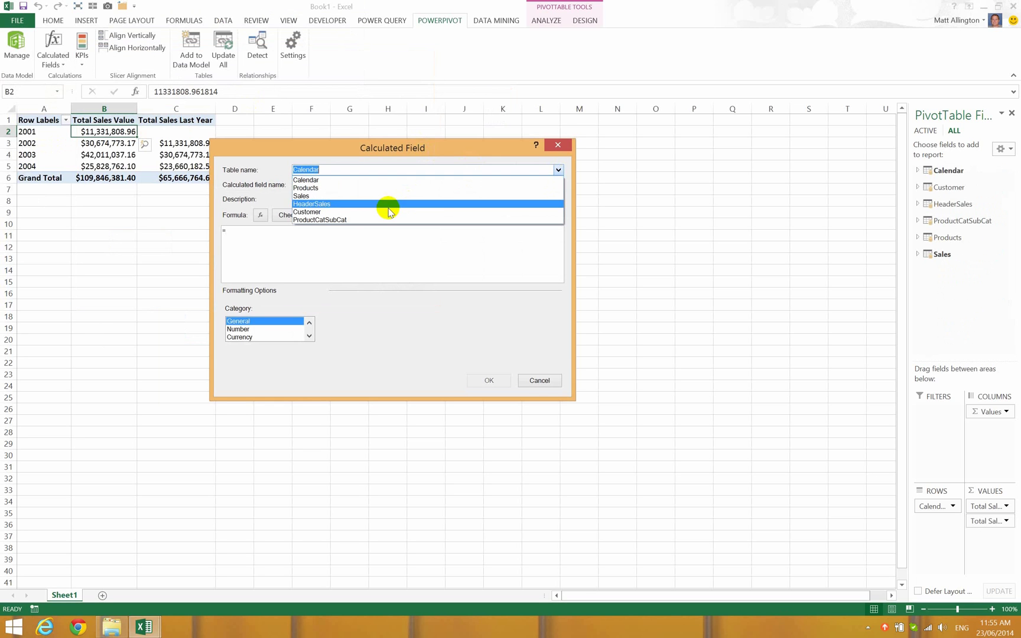
pyautogui.click(371, 197)
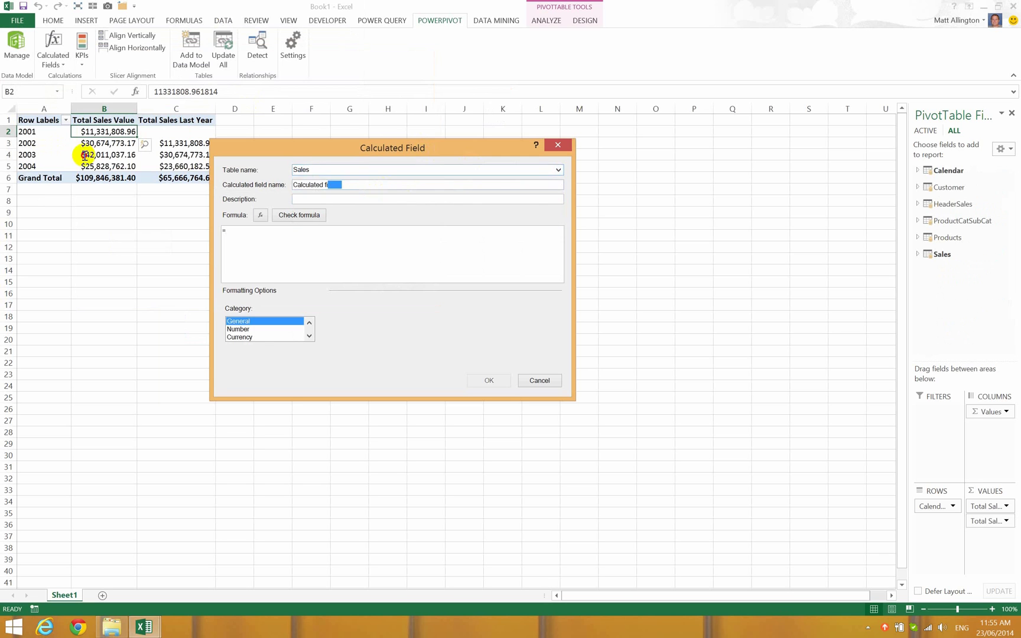
pyautogui.press('Tab')
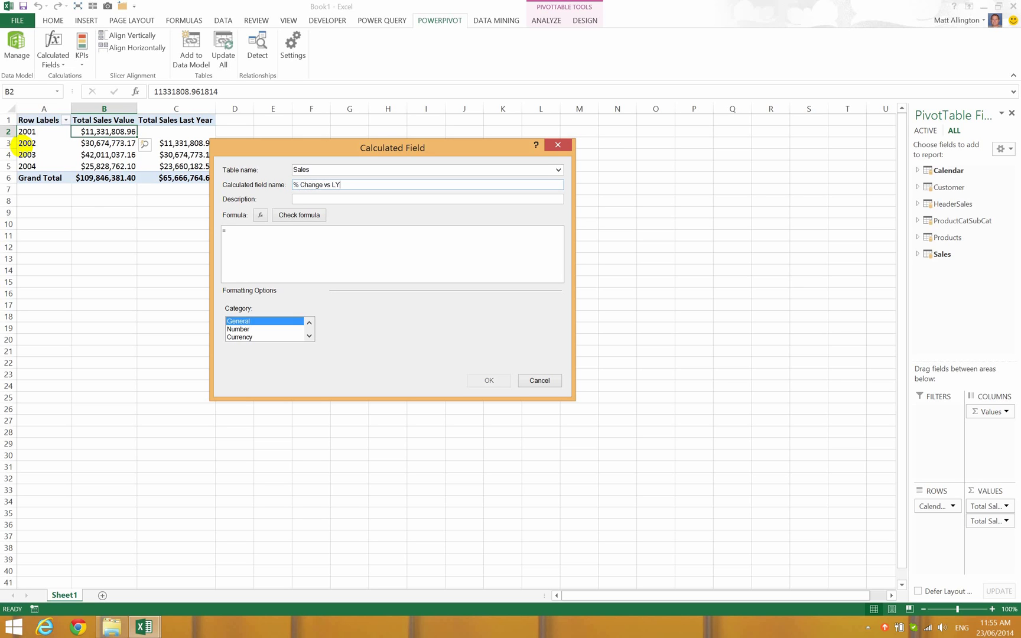
# - Enter the formula =DIVIDE([Total Sales Value],[Total Sales Last Year])
pyautogui.click(248, 240)
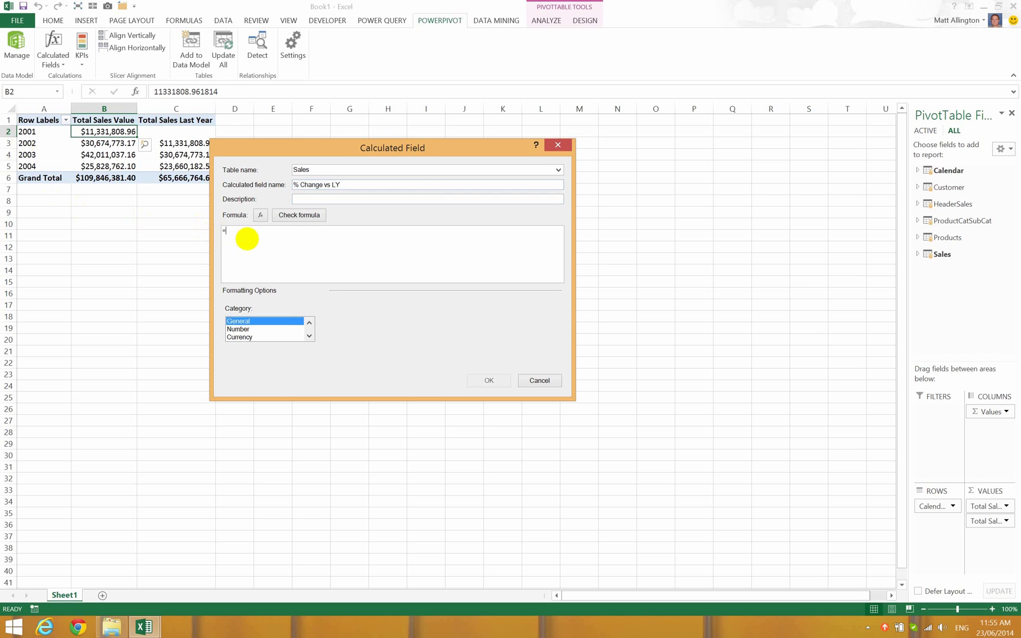
pyautogui.write('DIVIDE(')
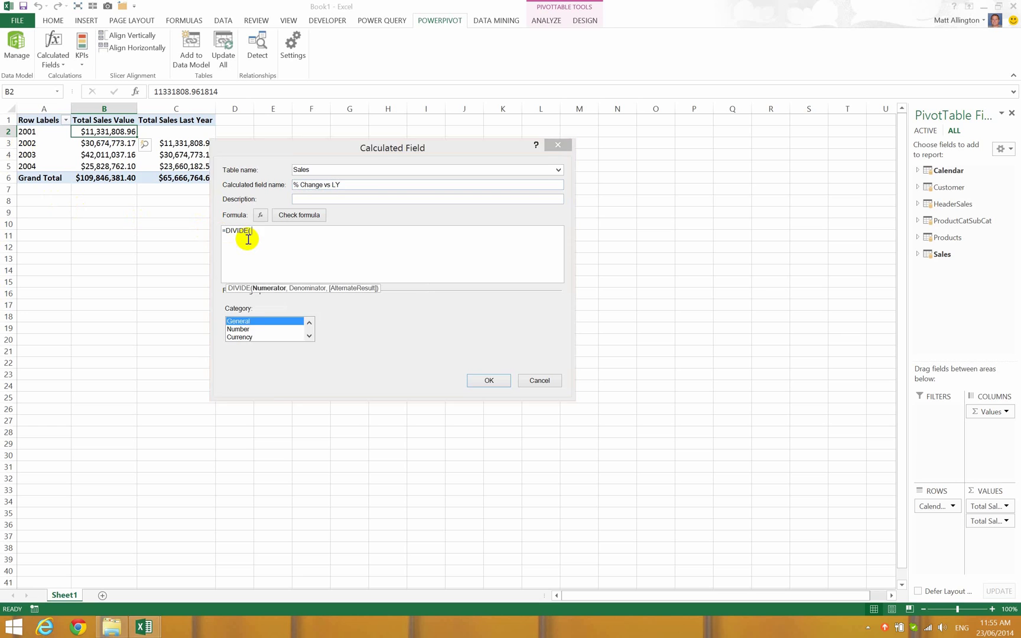
pyautogui.write('[tota')
pyautogui.press('Down')
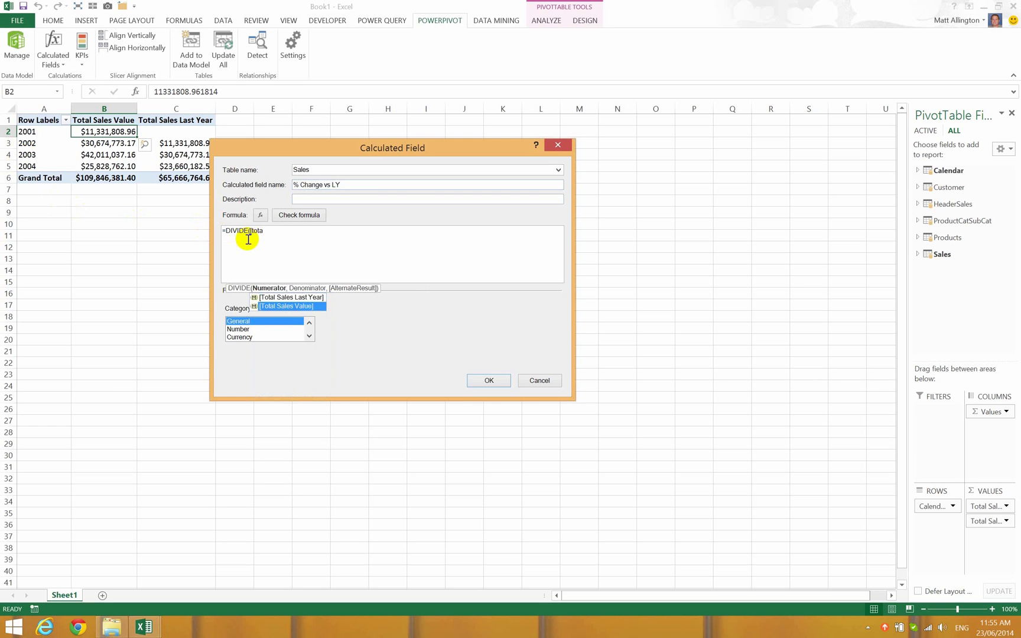
pyautogui.press('Tab')
pyautogui.write(',')
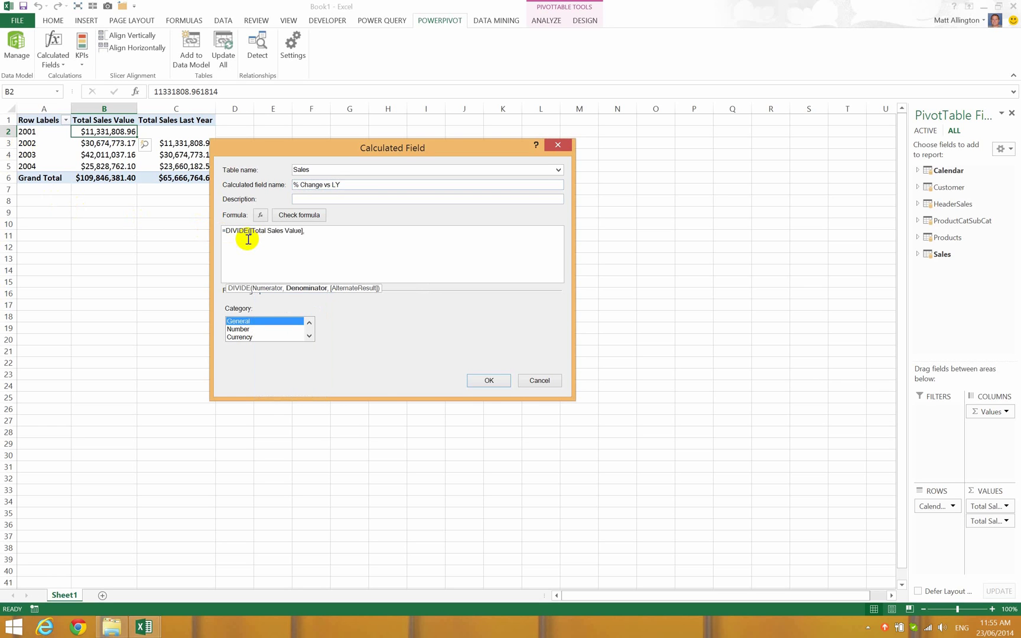
pyautogui.write('[tot')
pyautogui.press('Tab')
pyautogui.write(')')
# - Format the field as Percentage with a thousands separator and save it
pyautogui.click(269, 330)
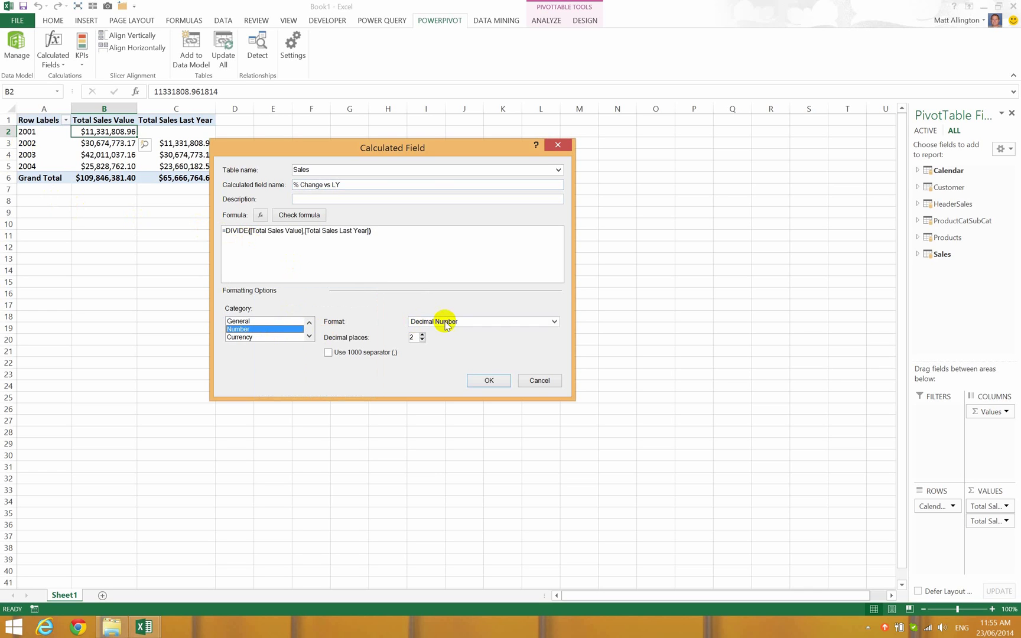
pyautogui.click(444, 322)
pyautogui.click(449, 346)
pyautogui.click(370, 354)
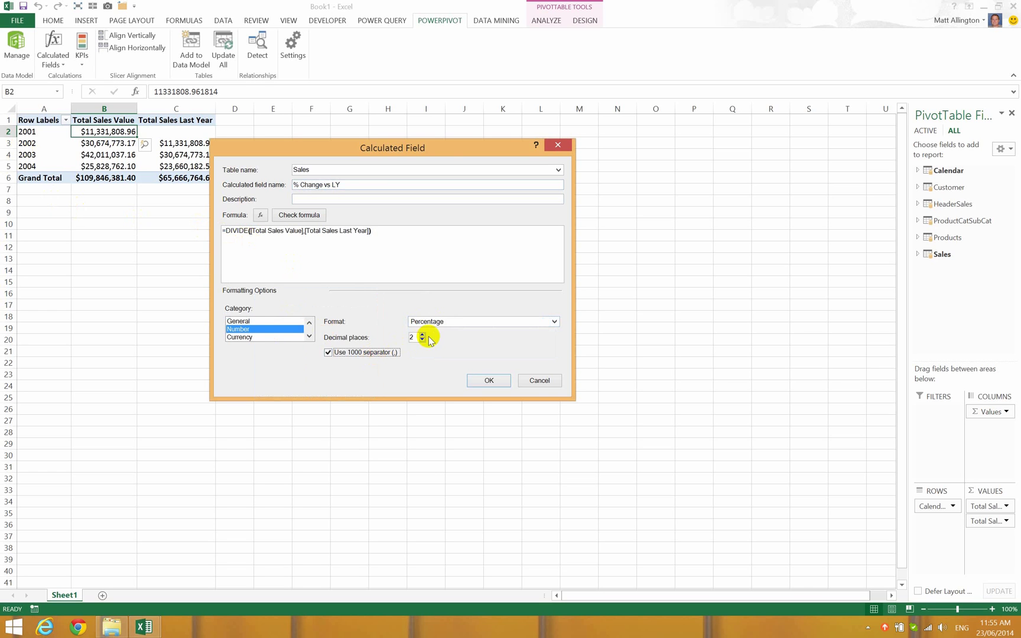
pyautogui.click(482, 382)
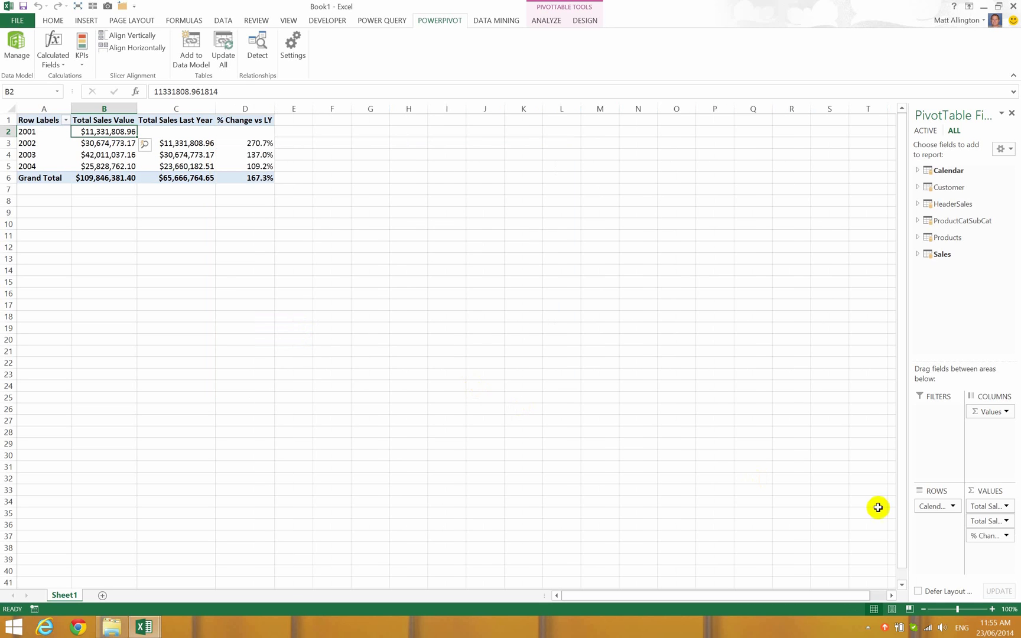
# - Remove Total Sales Last Year from the values and nest MonthName under CalendarYear in the rows
pyautogui.moveTo(986, 521); pyautogui.dragTo(780, 426)
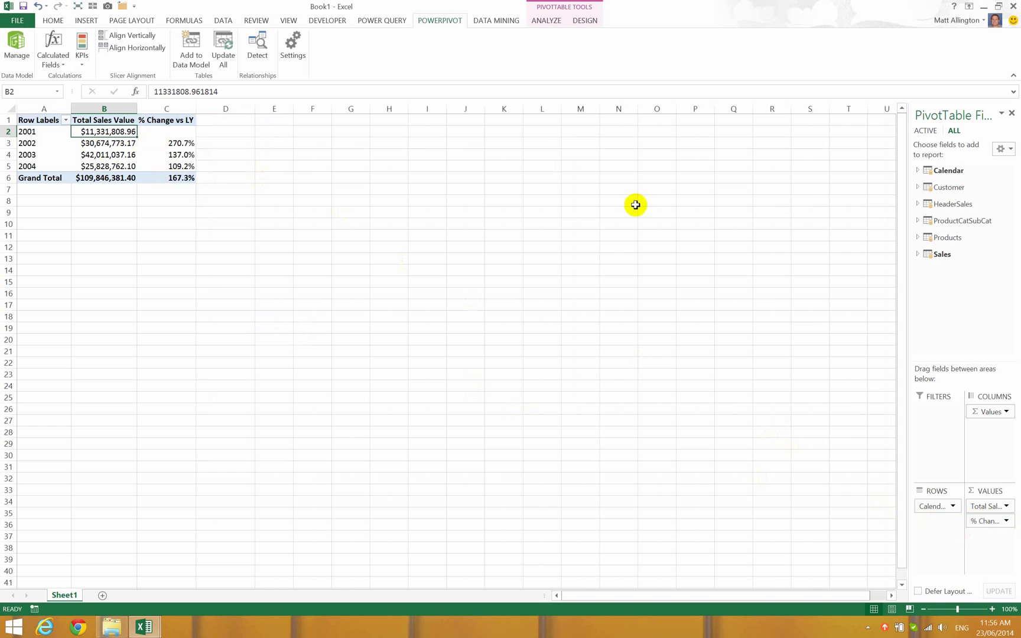
pyautogui.click(919, 170)
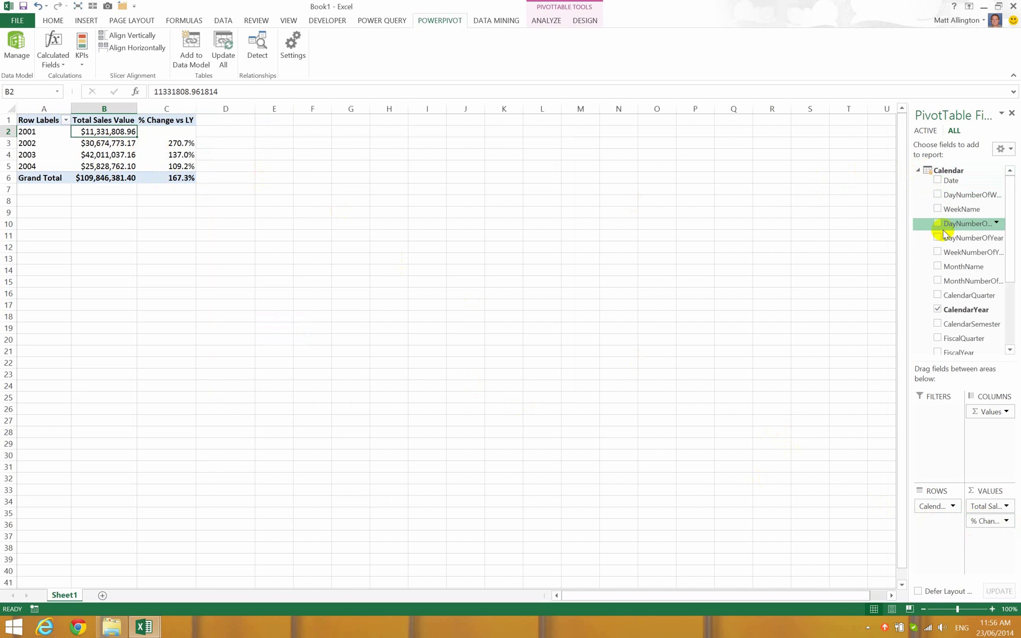
pyautogui.moveTo(982, 272); pyautogui.dragTo(915, 515)
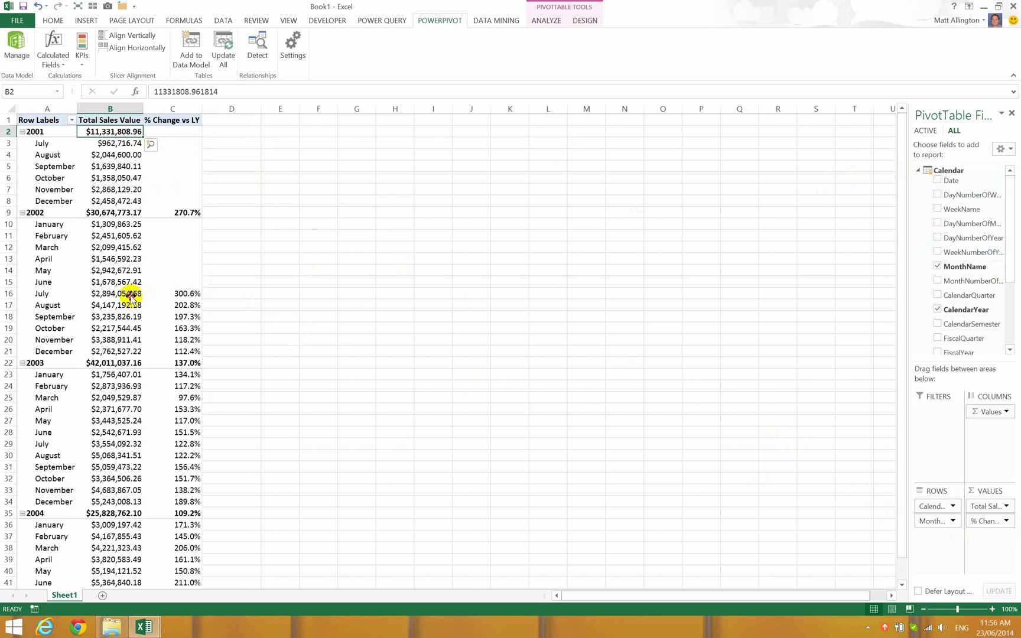
pyautogui.click(131, 294)
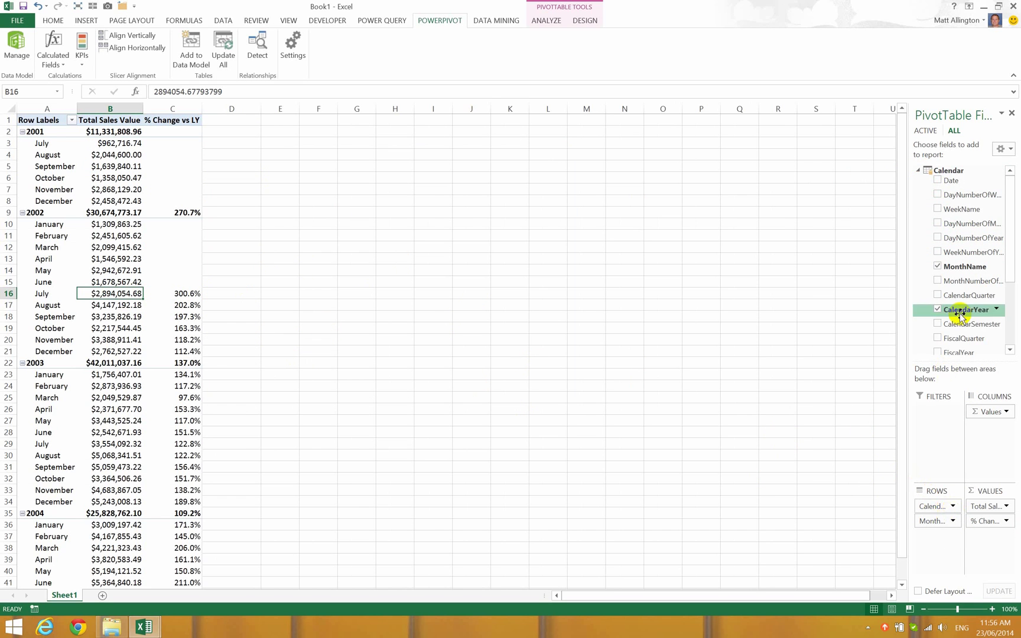
# - Drop the month breakdown and filter the PivotTable to CalendarYear 2001
pyautogui.click(918, 171)
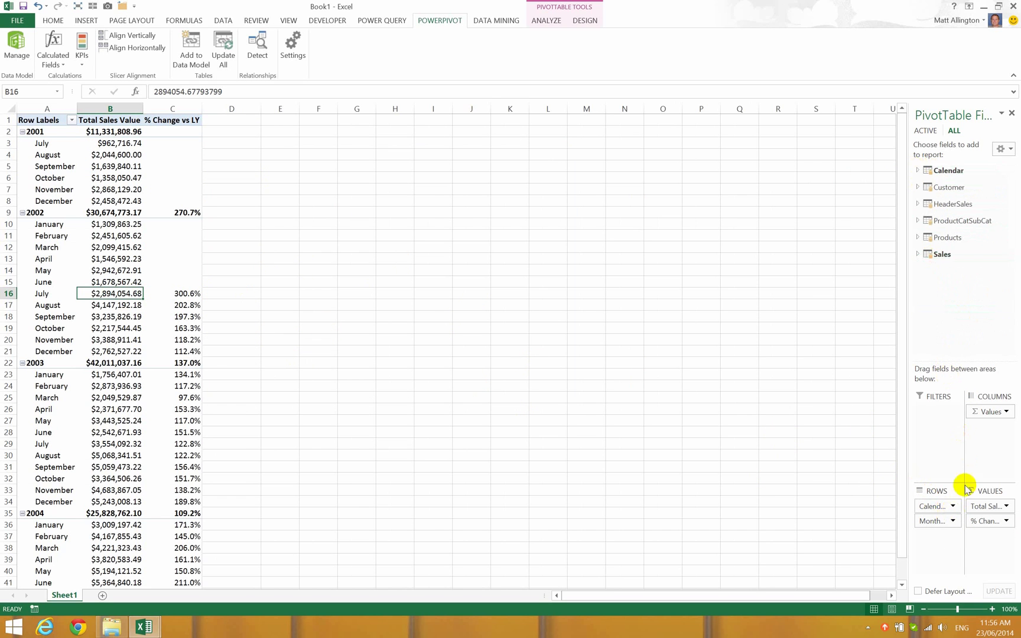
pyautogui.moveTo(940, 520); pyautogui.dragTo(928, 412)
pyautogui.click(137, 121)
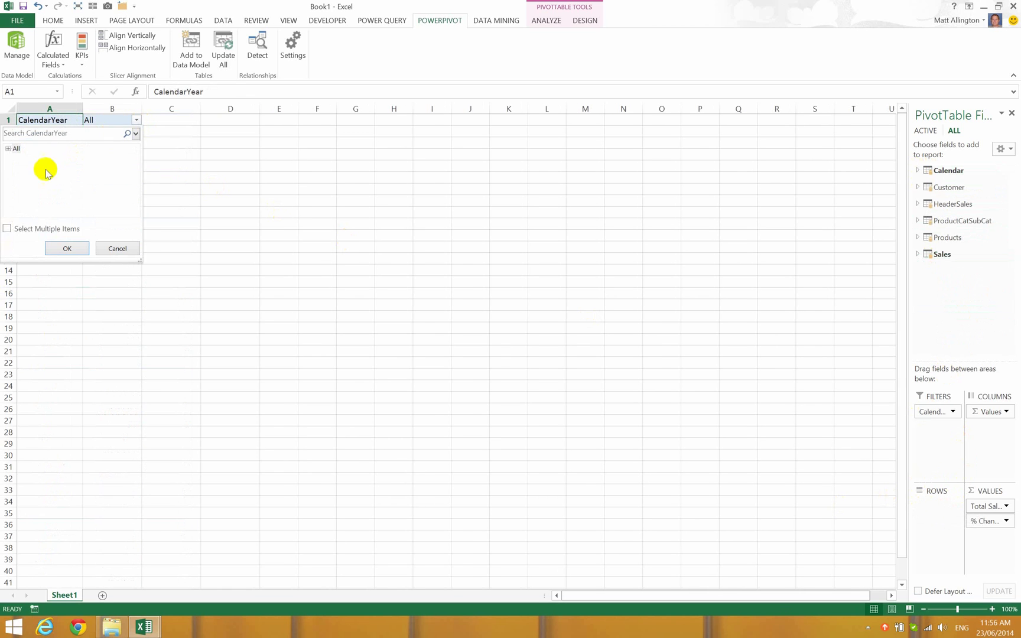
pyautogui.click(27, 159)
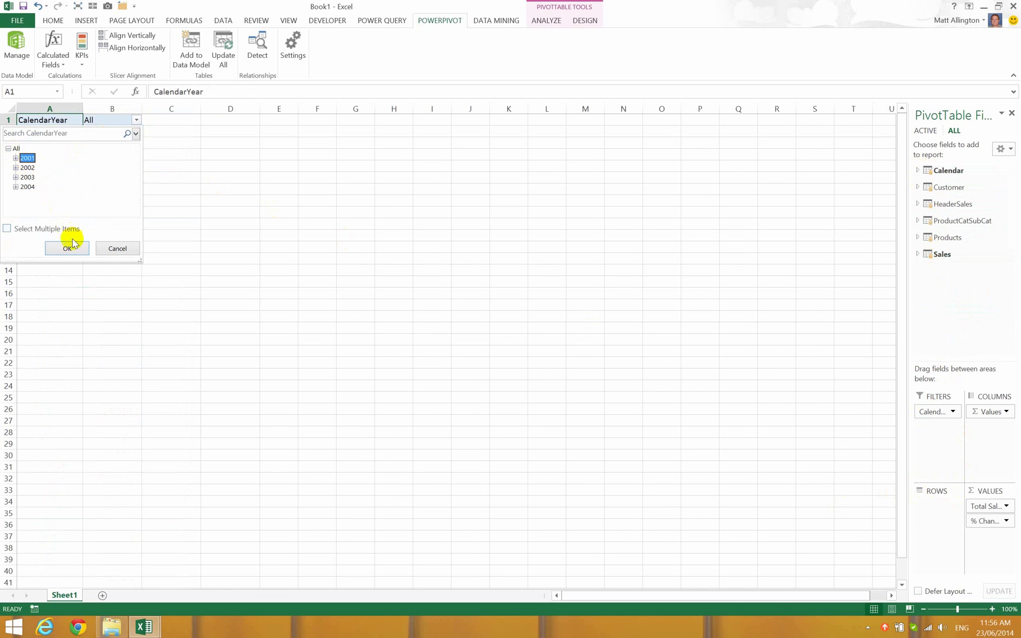
pyautogui.click(69, 247)
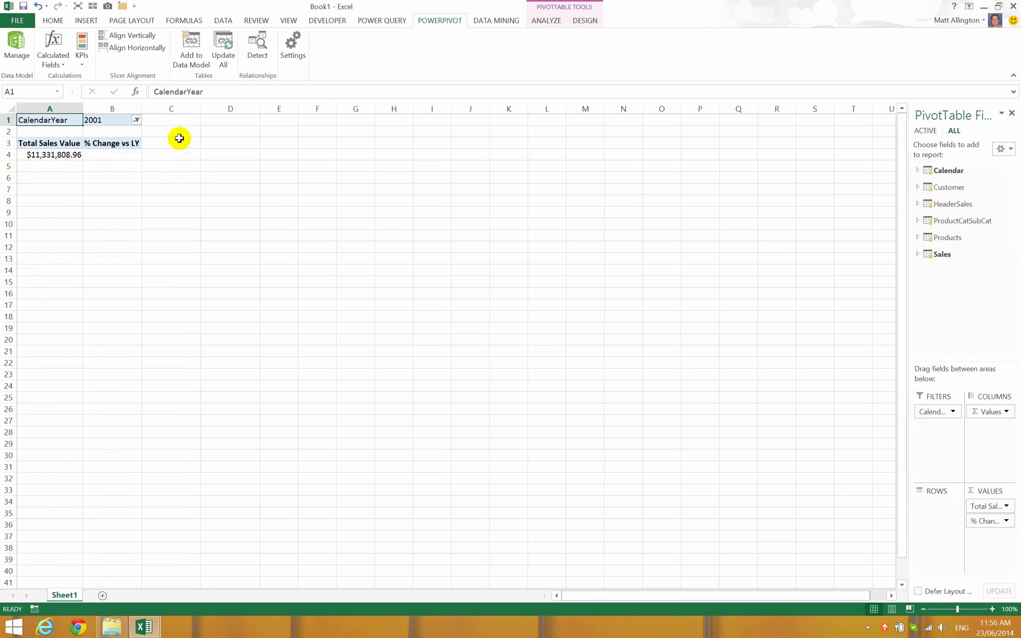
# - Add Customer Full Name to the rows and switch the year filter to 2002
pyautogui.click(917, 187)
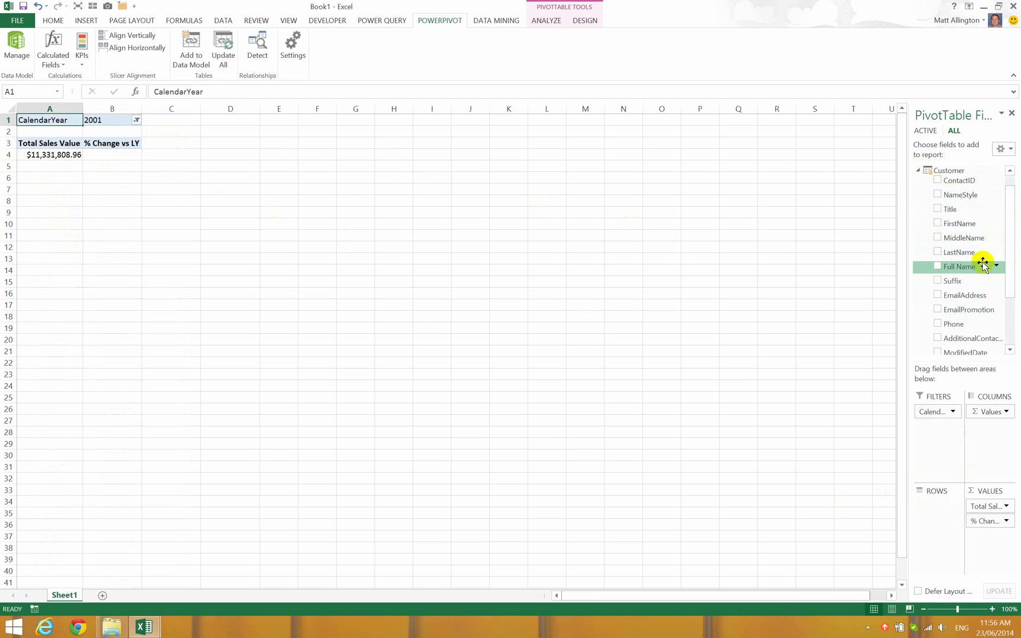
pyautogui.moveTo(981, 268); pyautogui.dragTo(949, 506)
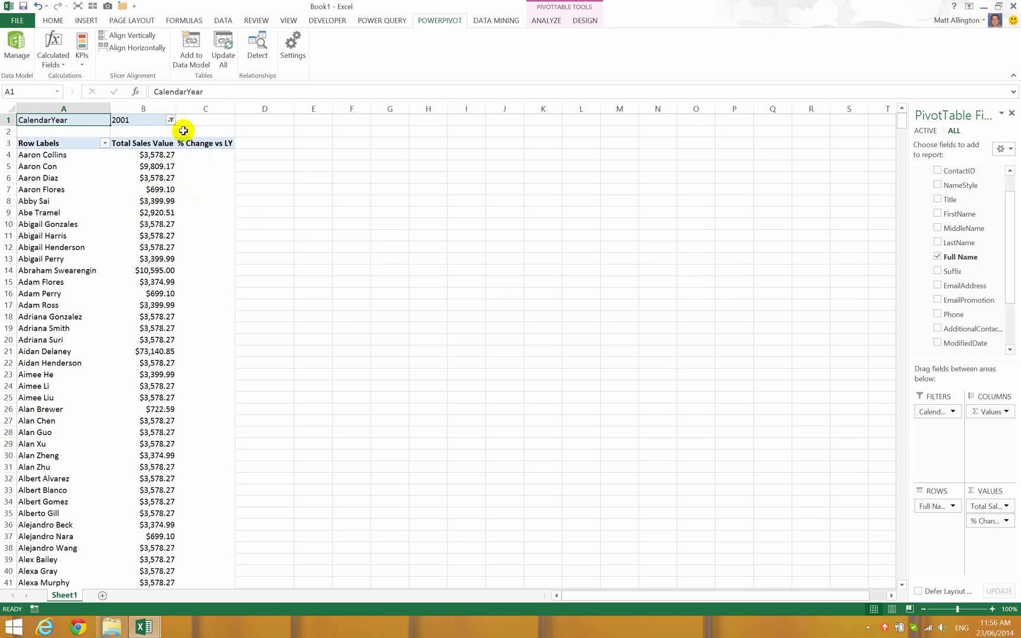
pyautogui.click(171, 120)
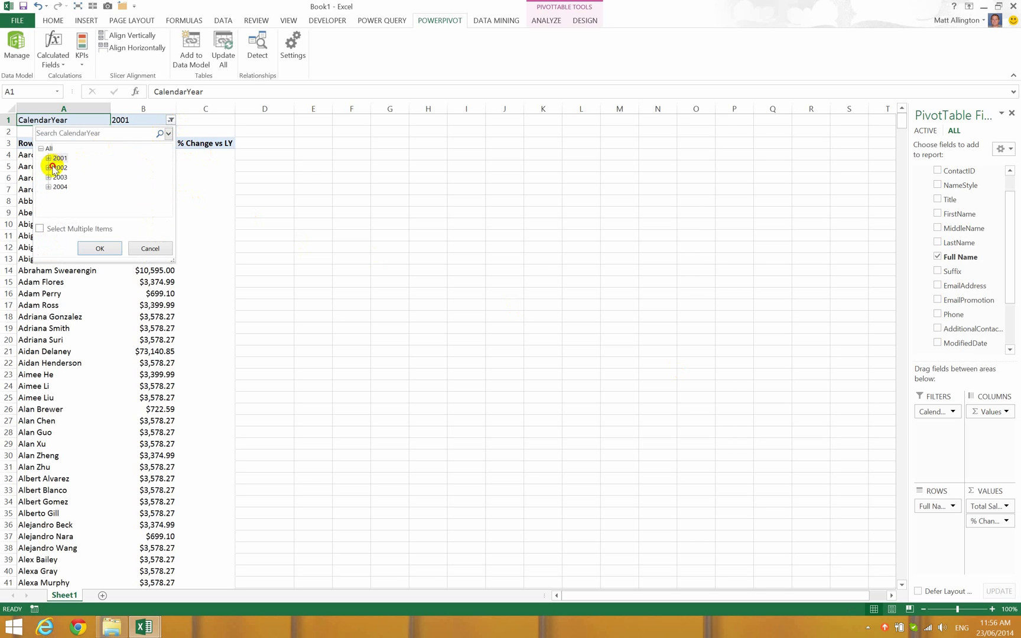
pyautogui.click(100, 248)
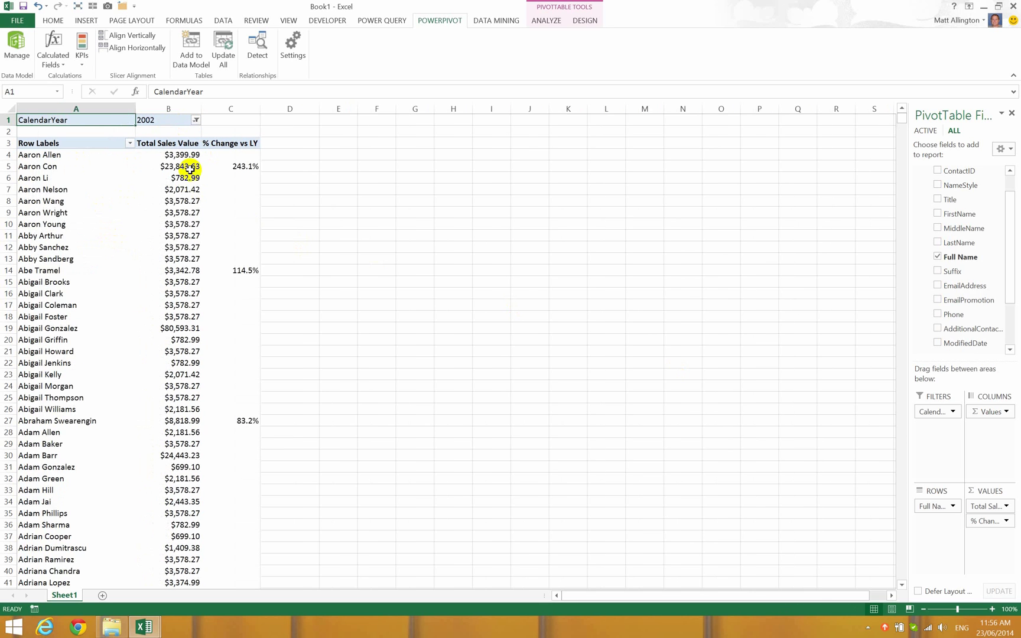
# - Sort customers by Total Sales Value from largest to smallest
pyautogui.click(180, 166)
pyautogui.rightClick(180, 166)
pyautogui.moveTo(278, 234)
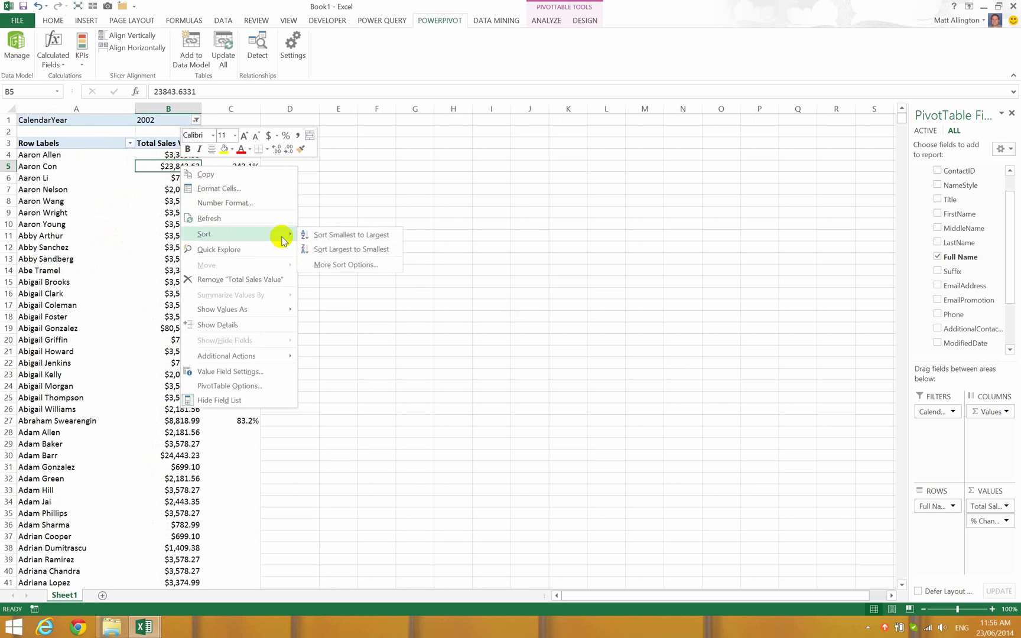
pyautogui.click(357, 254)
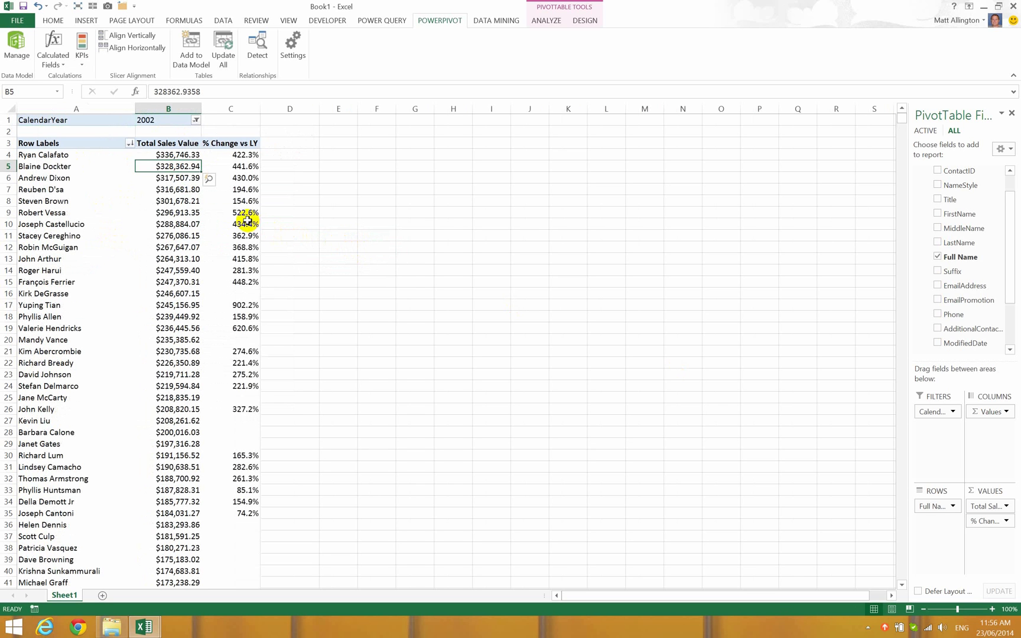
pyautogui.click(168, 154)
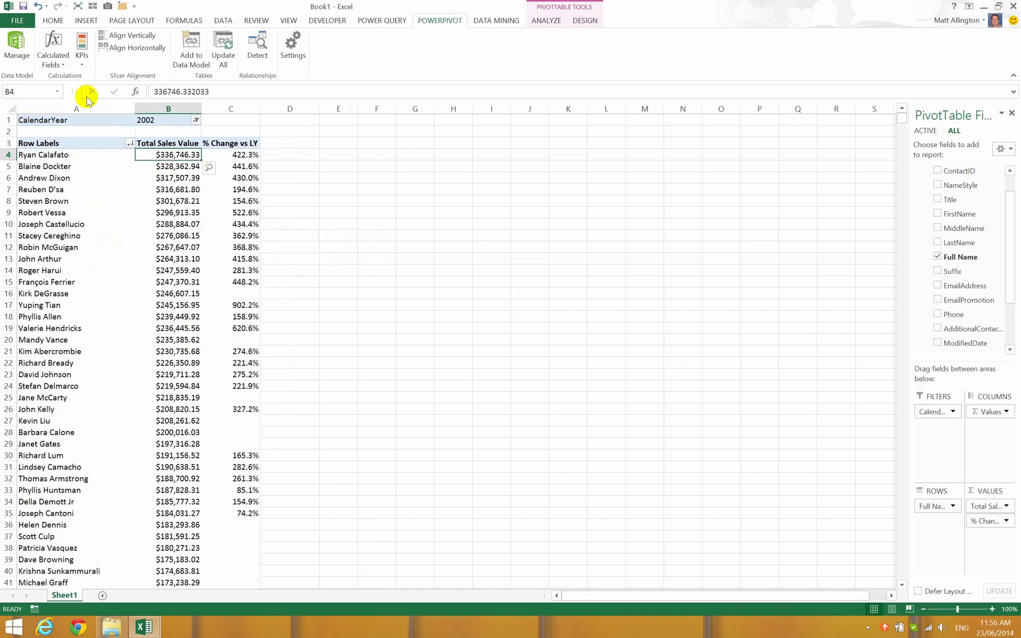
# - Add blue gradient data bars to every Total Sales Value cell and widen column B
pyautogui.click(52, 20)
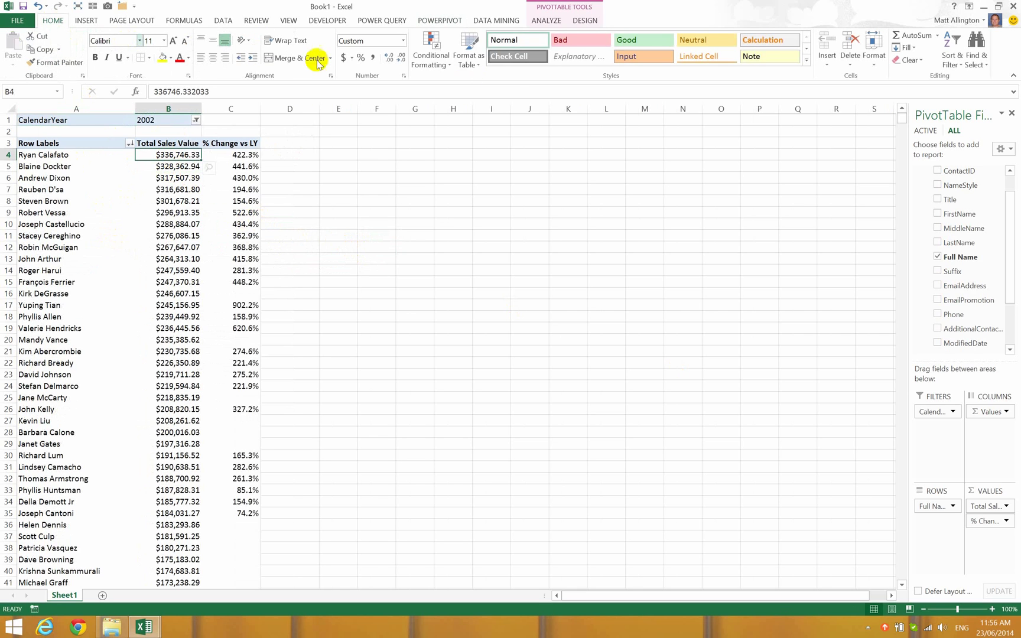
pyautogui.click(431, 53)
pyautogui.moveTo(476, 135)
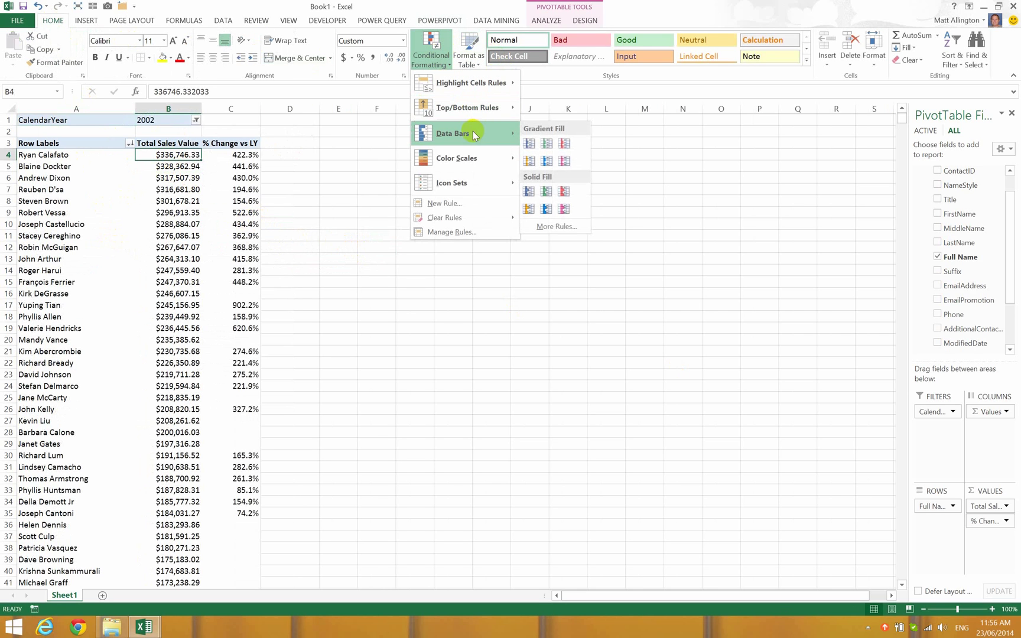
pyautogui.click(536, 145)
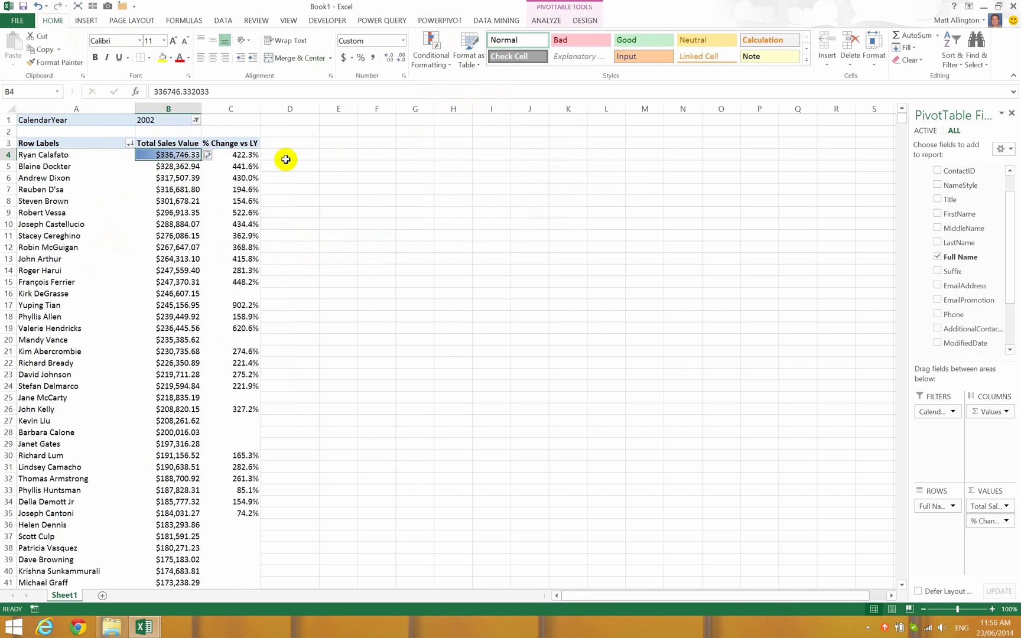
pyautogui.click(215, 155)
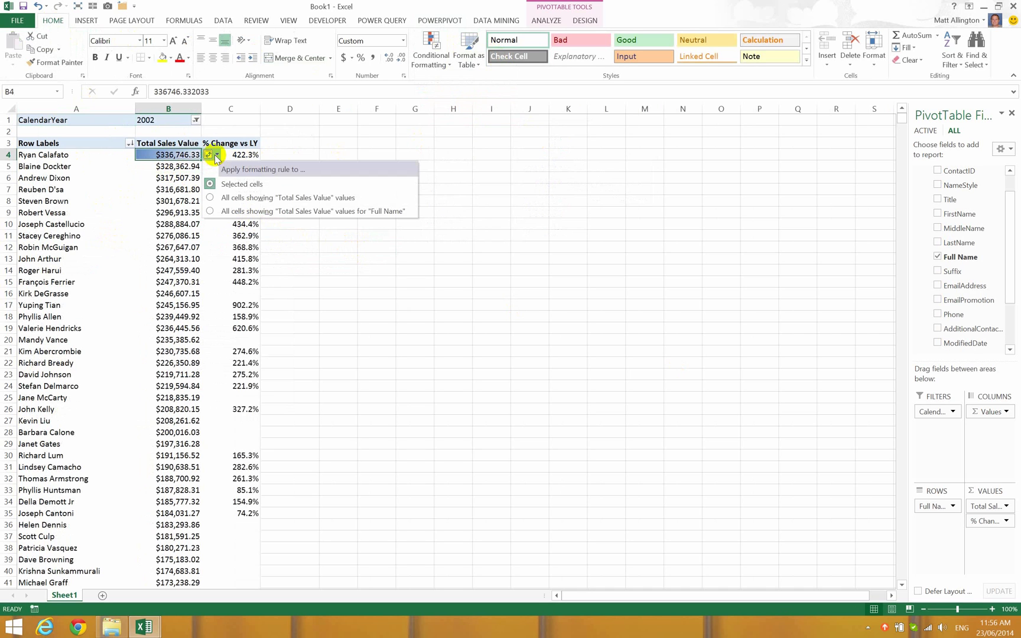
pyautogui.click(208, 211)
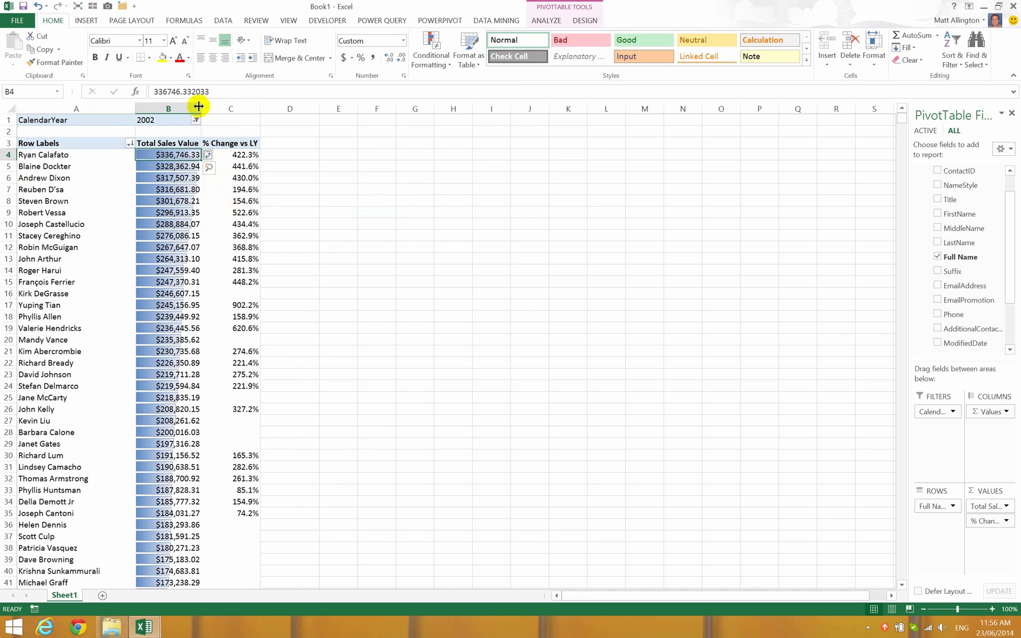
pyautogui.moveTo(201, 107); pyautogui.dragTo(336, 111)
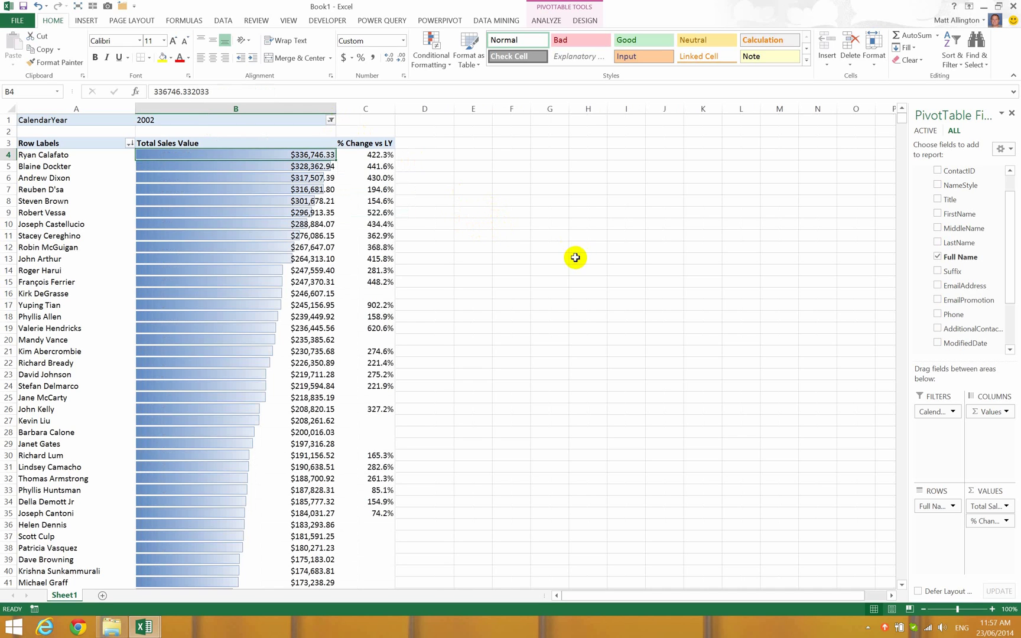
# - Remove Total Sales Value from Values and move CalendarYear from Filters into Columns
pyautogui.click(312, 200)
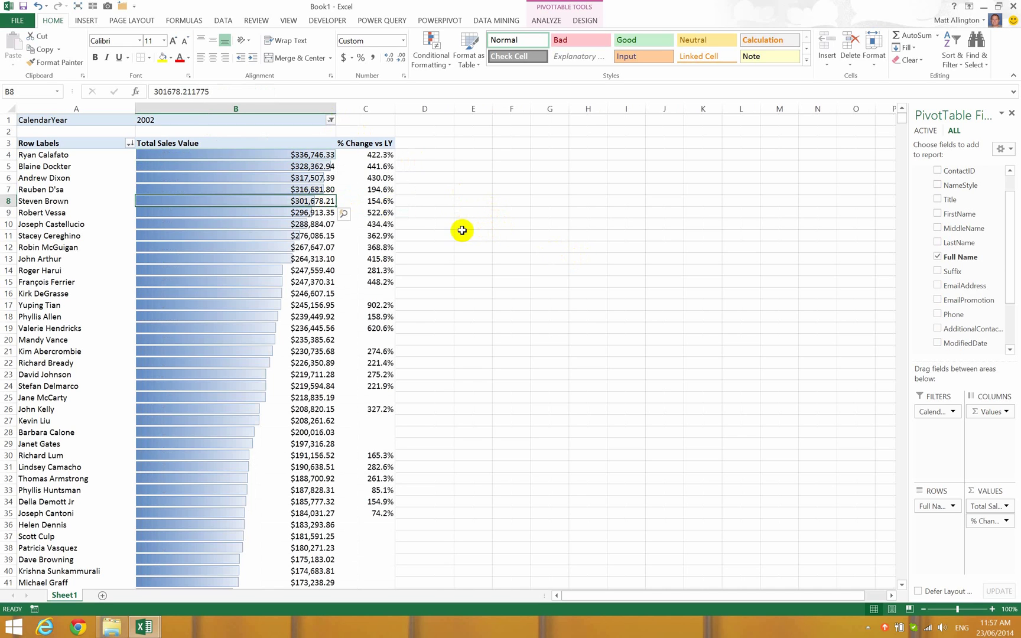
pyautogui.moveTo(979, 506); pyautogui.dragTo(818, 453)
pyautogui.scroll(2, 1005, 266)
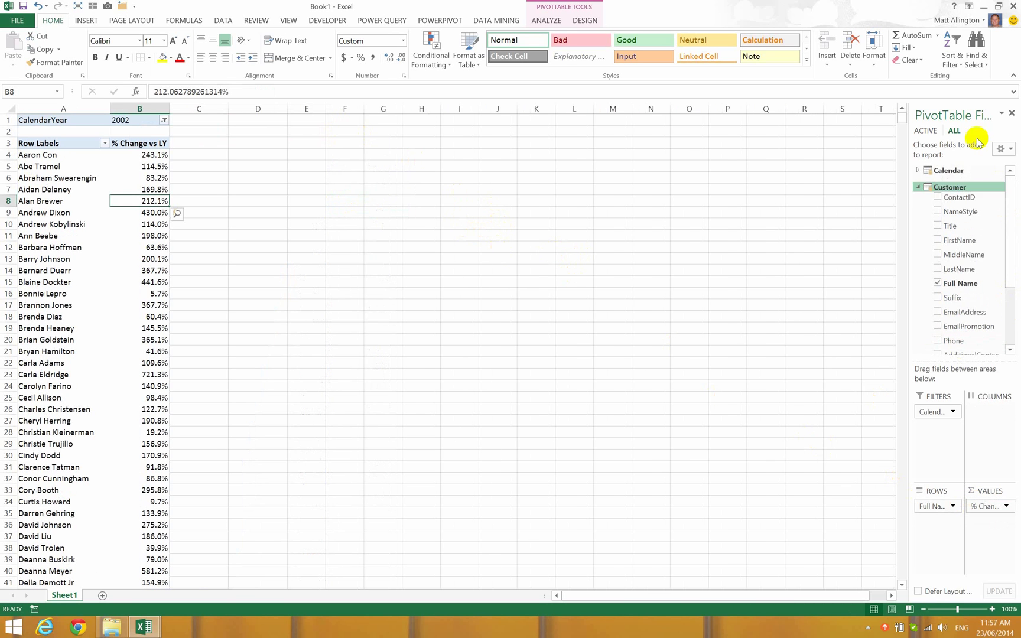
pyautogui.click(918, 170)
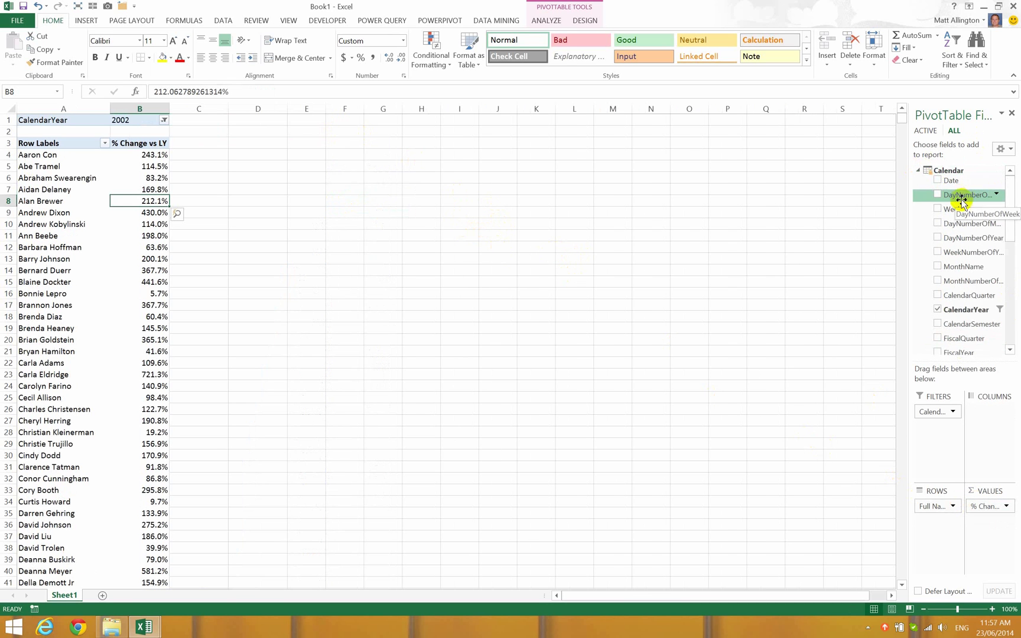
pyautogui.moveTo(940, 412); pyautogui.dragTo(969, 411)
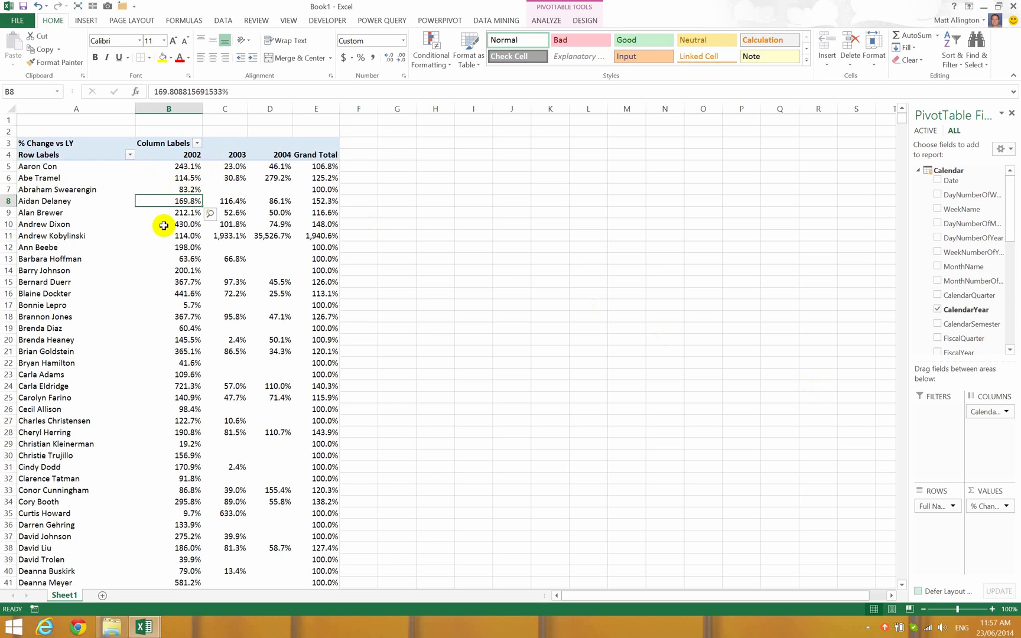
pyautogui.moveTo(163, 251)
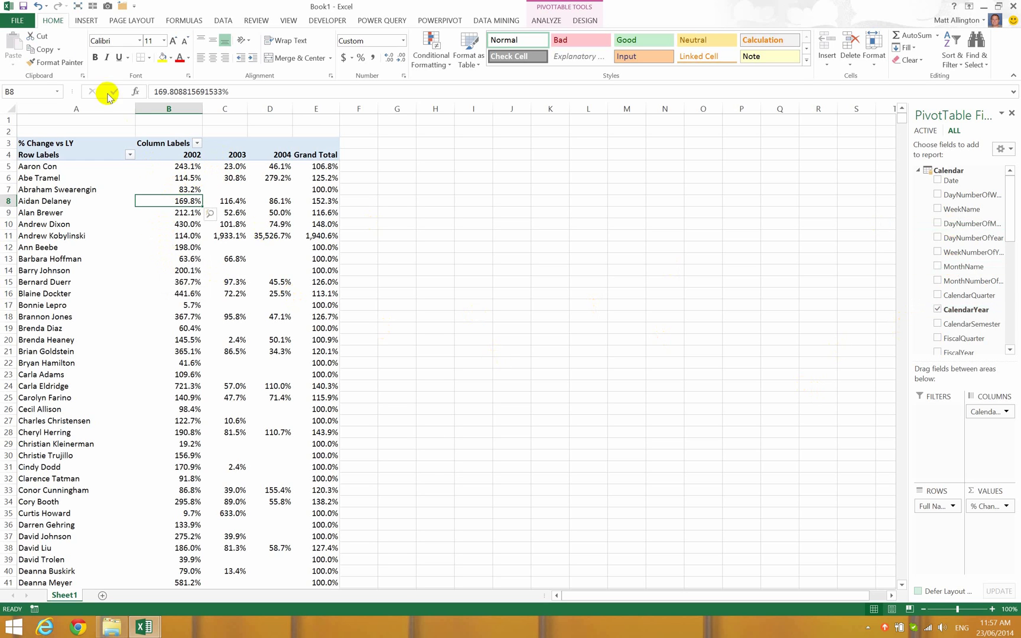
# - Replace Full Name in Rows with ProdCatName, nesting SubCatName beneath it
pyautogui.click(918, 171)
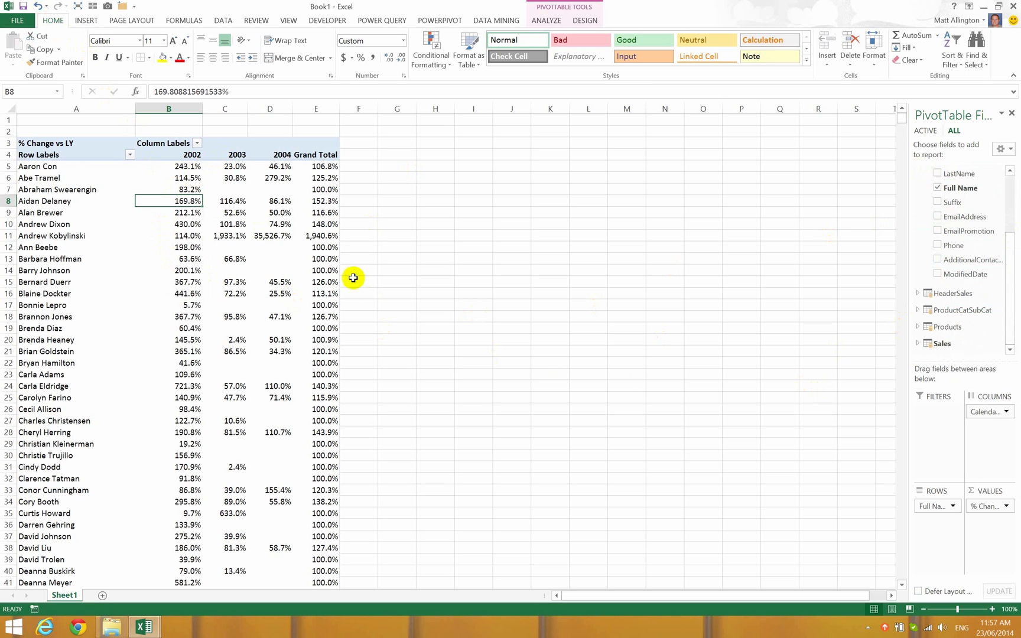
pyautogui.click(917, 326)
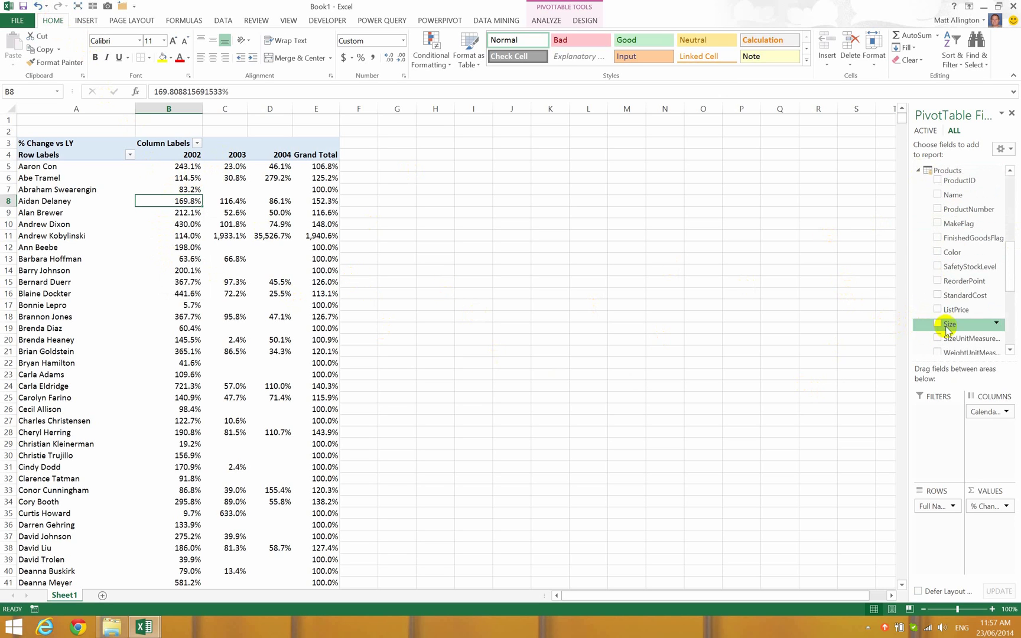
pyautogui.click(919, 171)
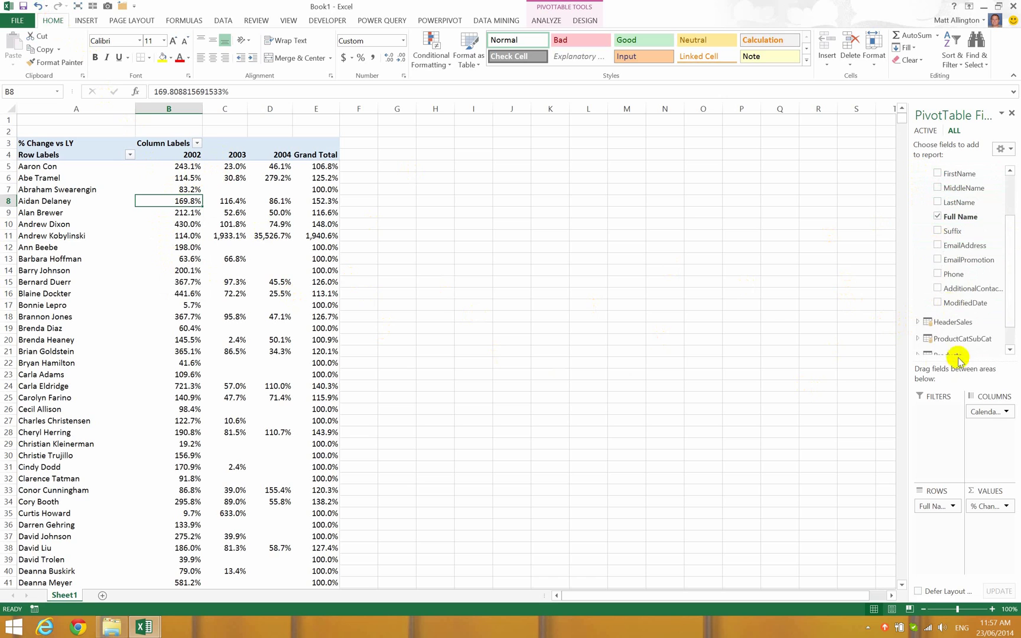
pyautogui.click(919, 339)
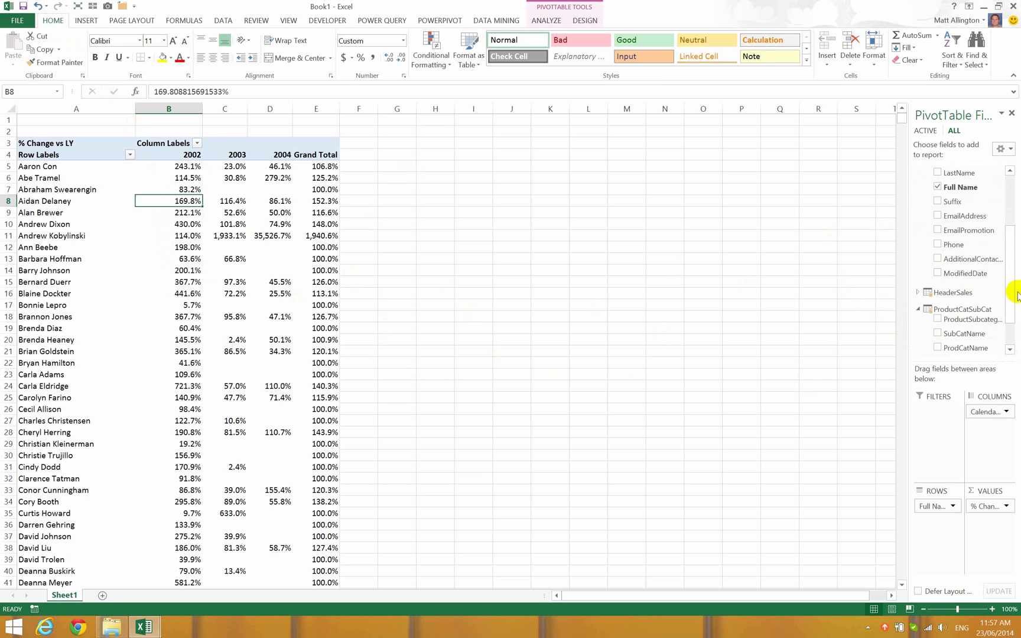
pyautogui.scroll(-2, 1003, 312)
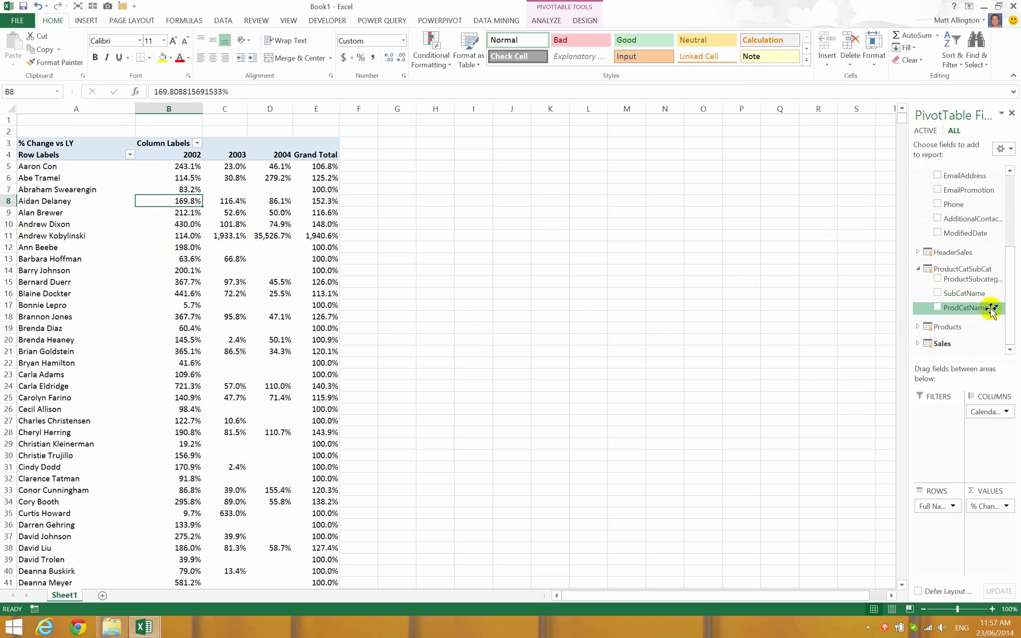
pyautogui.moveTo(991, 310); pyautogui.dragTo(940, 510)
pyautogui.moveTo(933, 506); pyautogui.dragTo(881, 480)
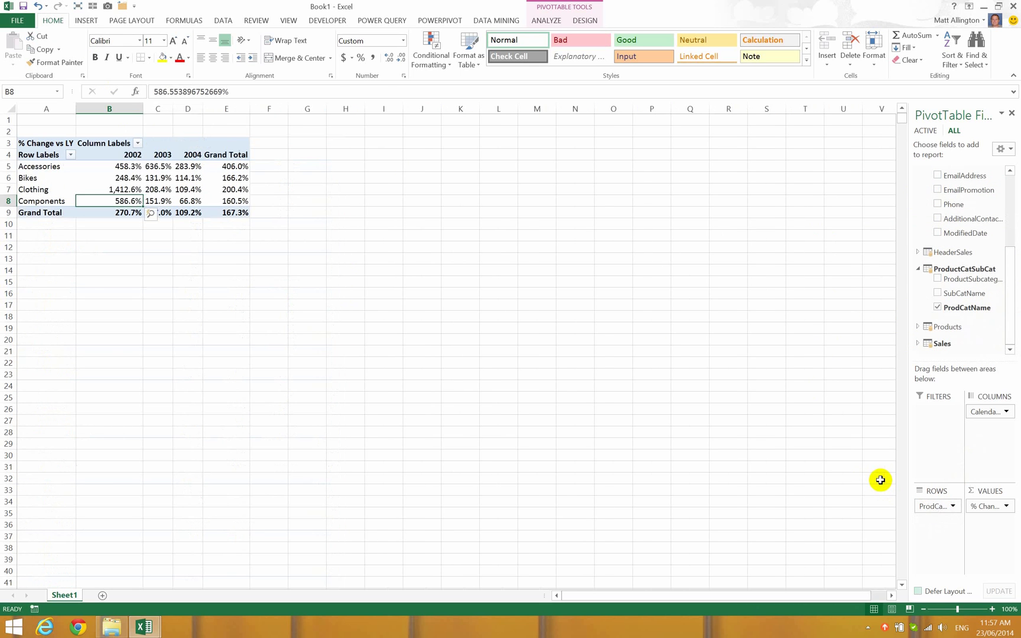
pyautogui.moveTo(210, 199)
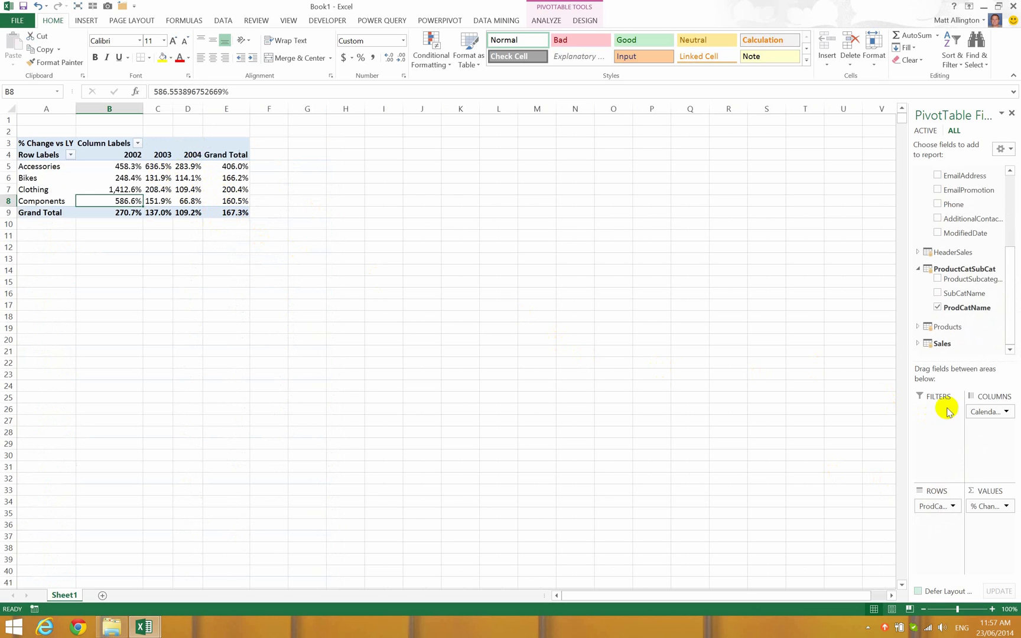
pyautogui.moveTo(975, 293); pyautogui.dragTo(953, 526)
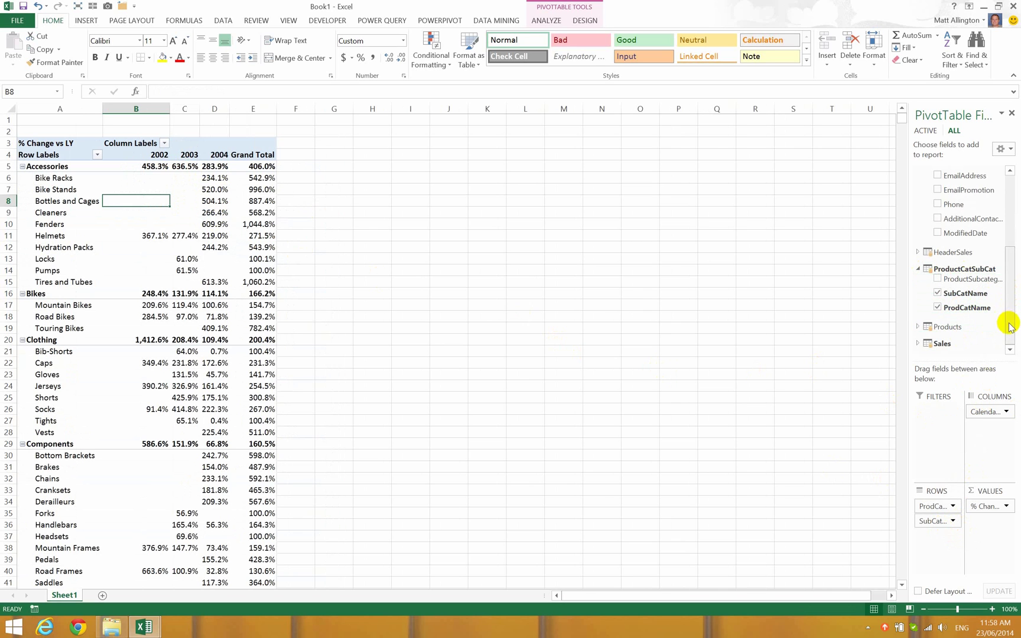
# - Swap ProdCatName and SubCatName rows for the Products table's Name field
pyautogui.moveTo(938, 507); pyautogui.dragTo(828, 486)
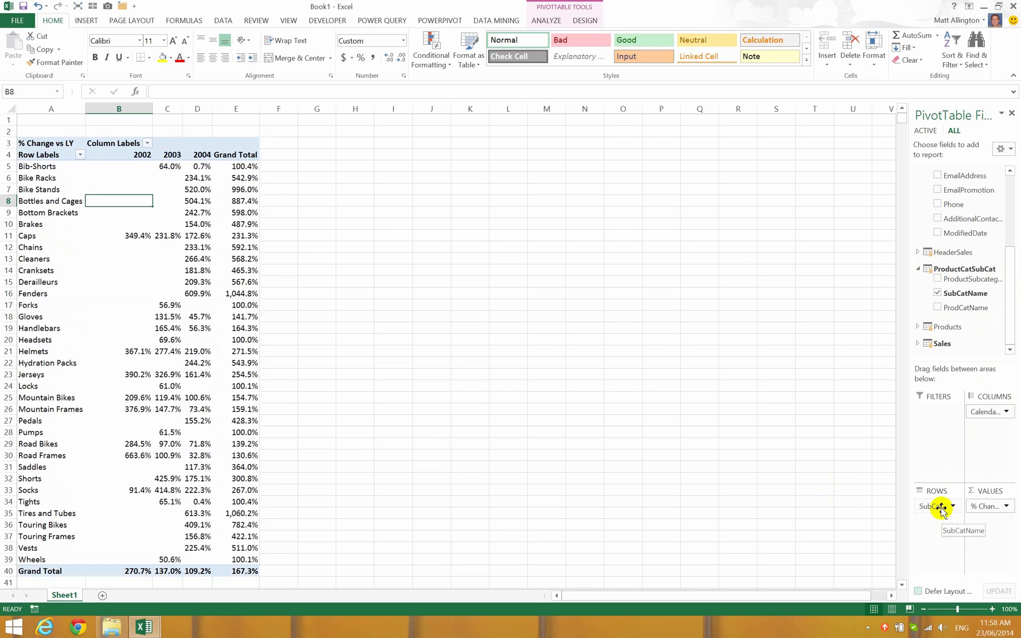
pyautogui.moveTo(941, 507); pyautogui.dragTo(826, 476)
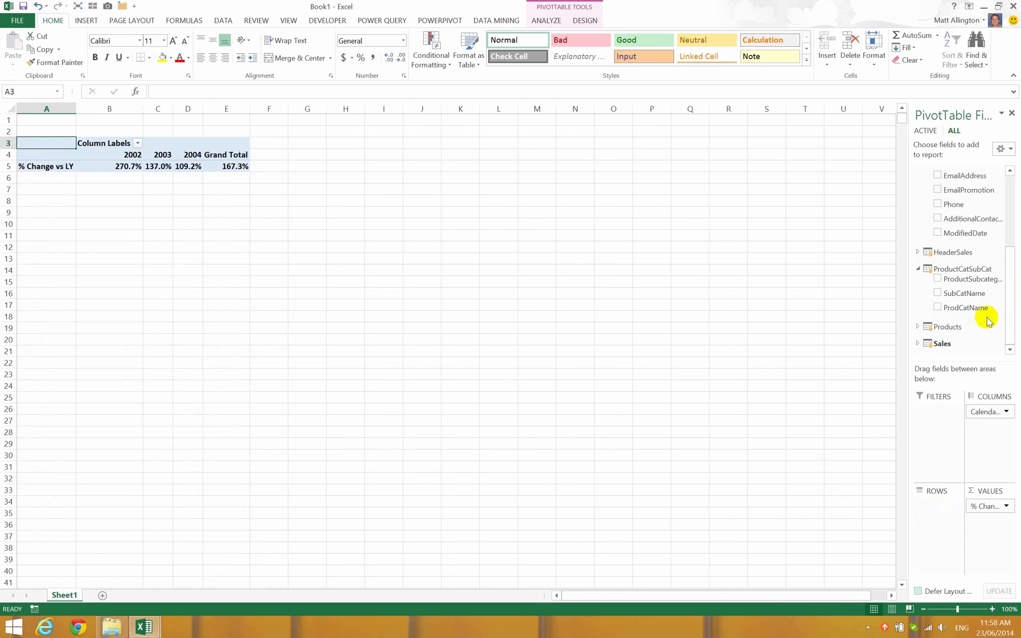
pyautogui.click(917, 327)
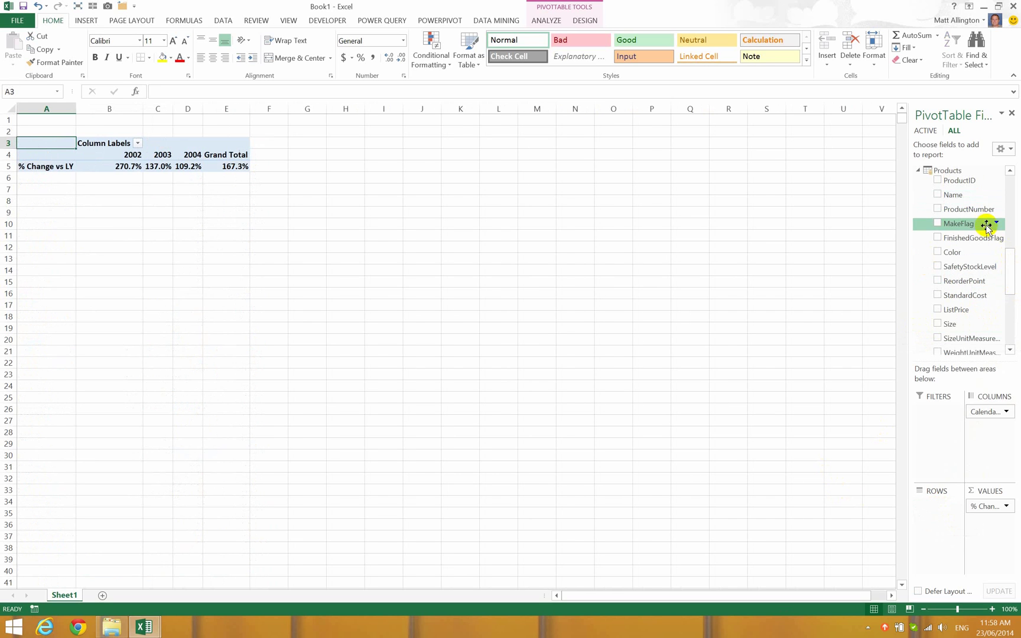
pyautogui.moveTo(974, 197); pyautogui.dragTo(930, 535)
pyautogui.click(255, 224)
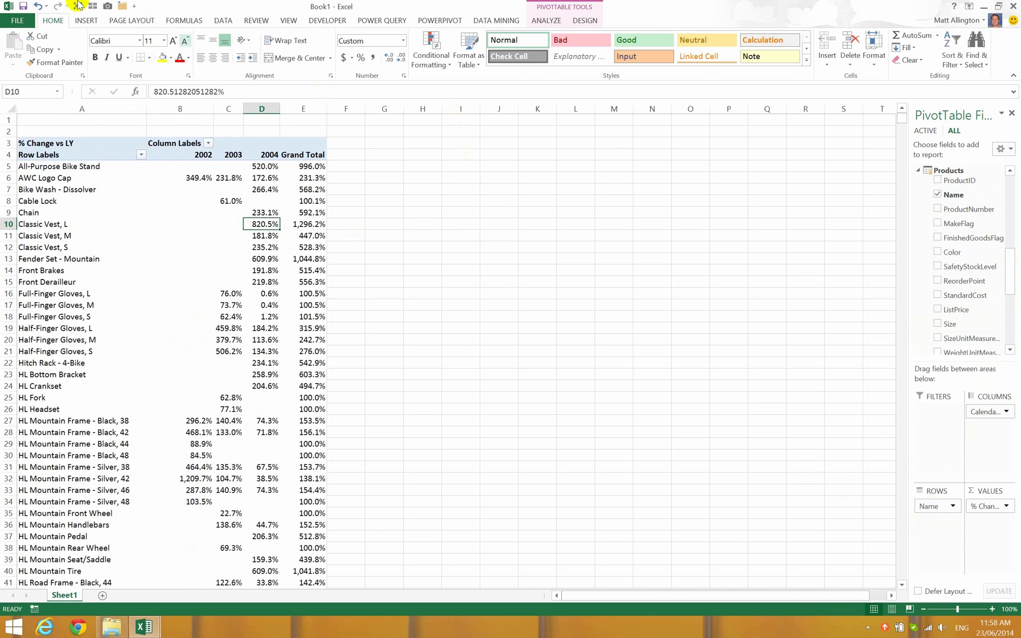
pyautogui.click(86, 20)
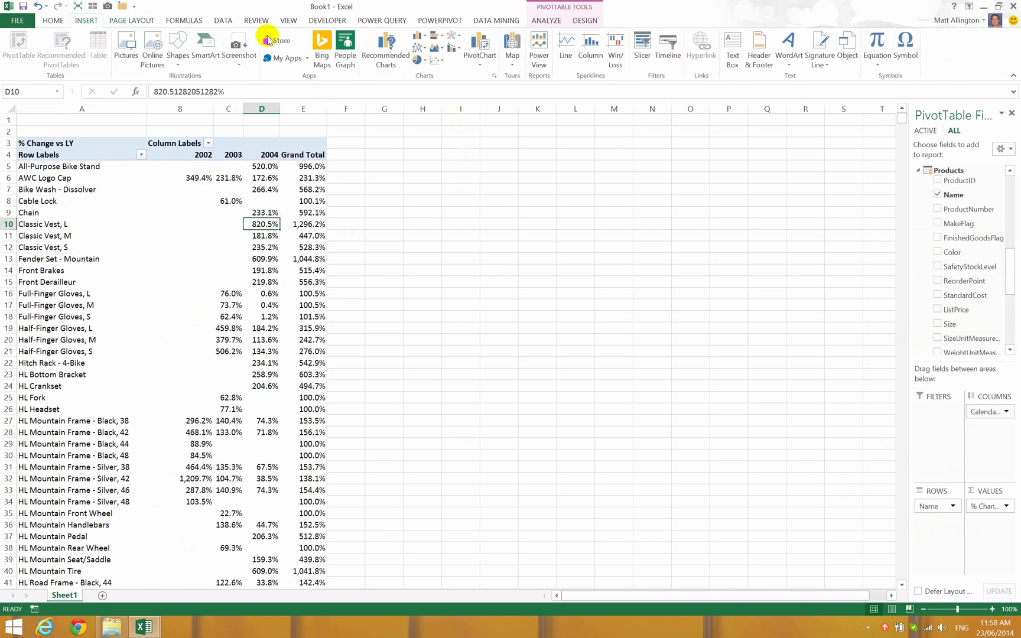
# - Insert ProdCatName and SubCatName slicers for the PivotTable
pyautogui.click(642, 47)
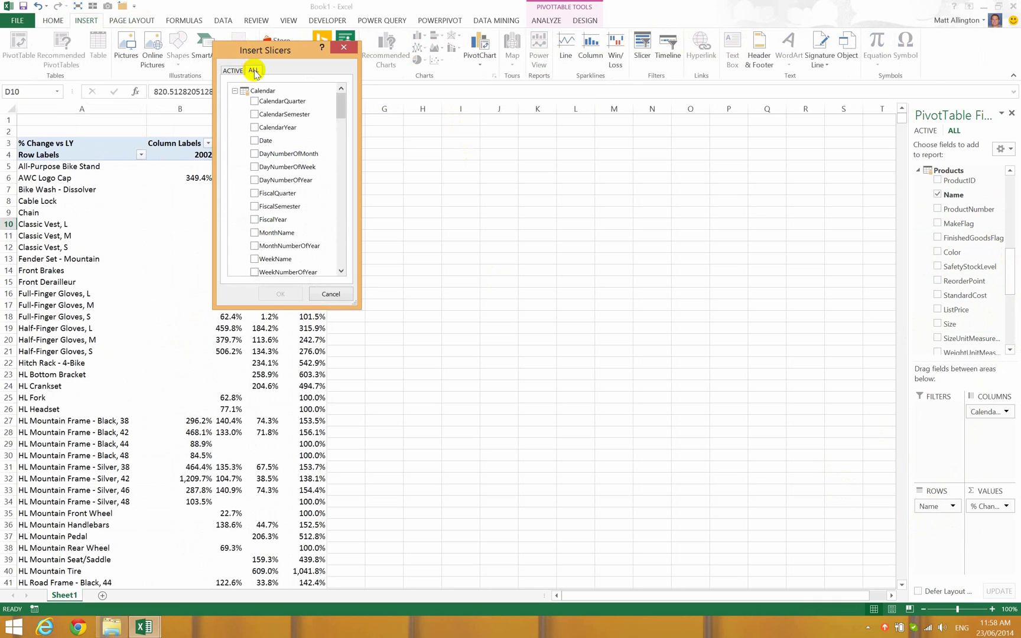
pyautogui.click(235, 91)
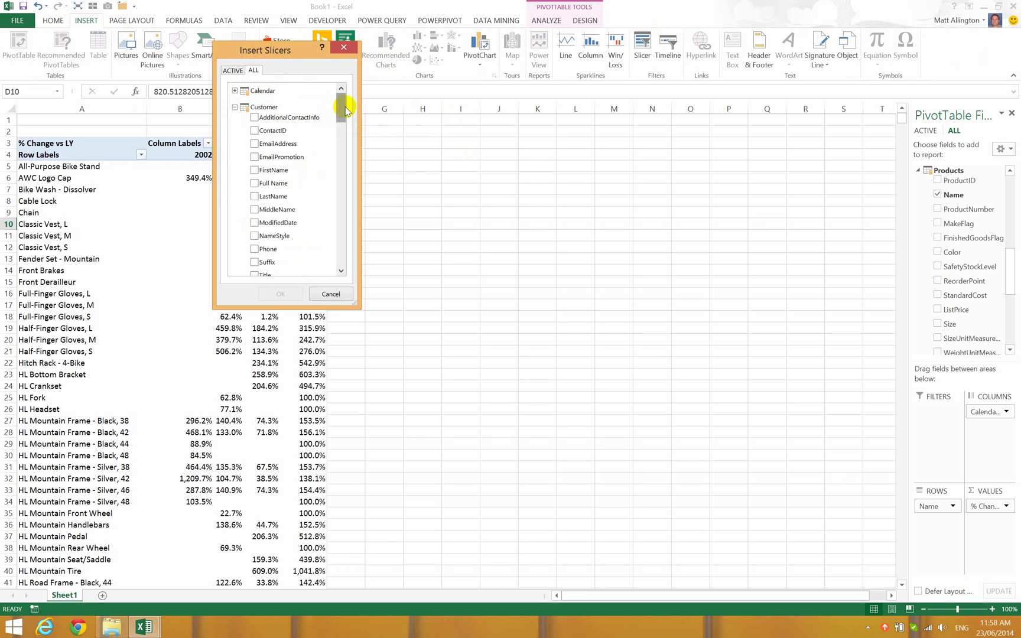
pyautogui.click(235, 107)
pyautogui.click(236, 123)
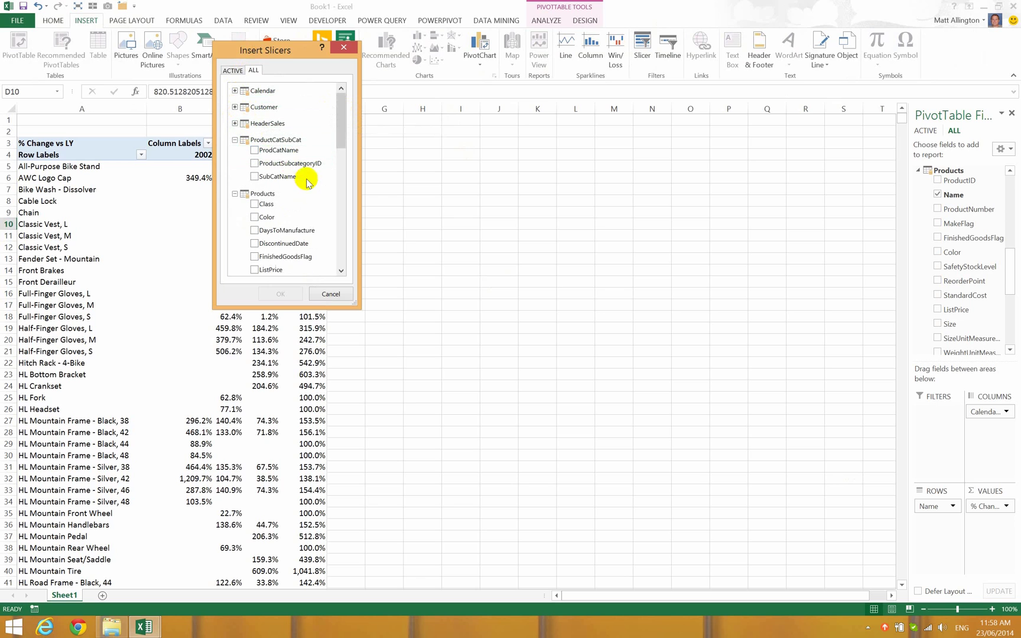
pyautogui.click(255, 151)
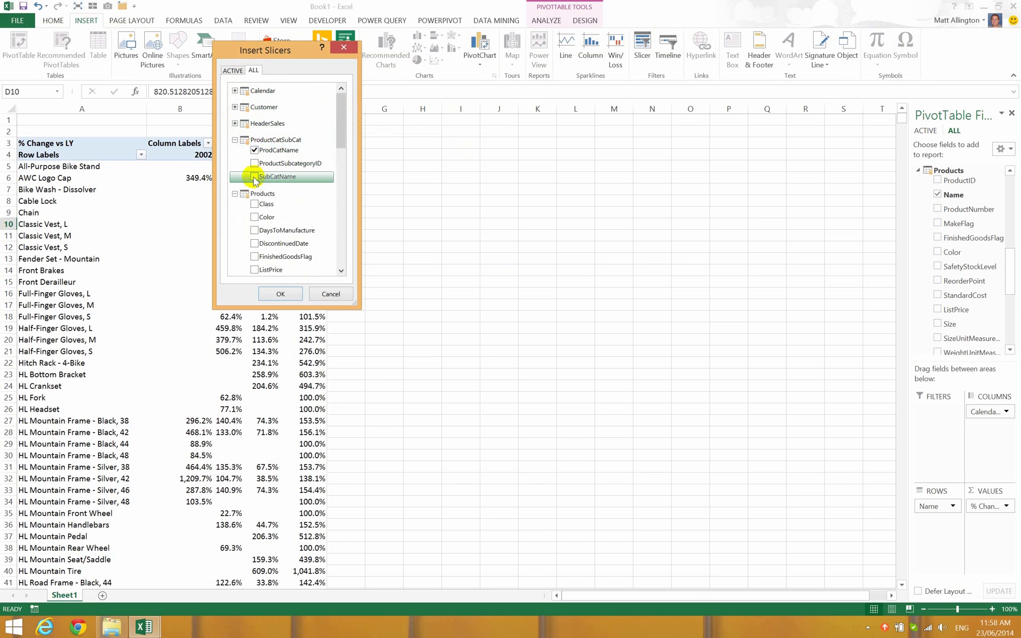
pyautogui.click(255, 177)
pyautogui.click(282, 294)
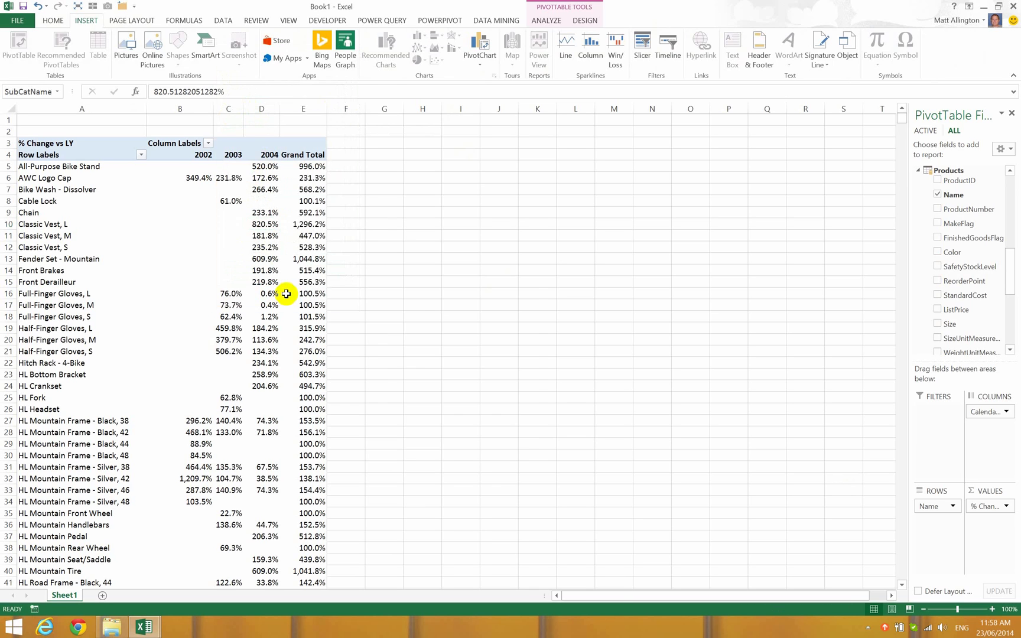
# - Move the SubCatName slicer aside and insert blank rows 1–8 above the pivot
pyautogui.moveTo(460, 304); pyautogui.dragTo(570, 199)
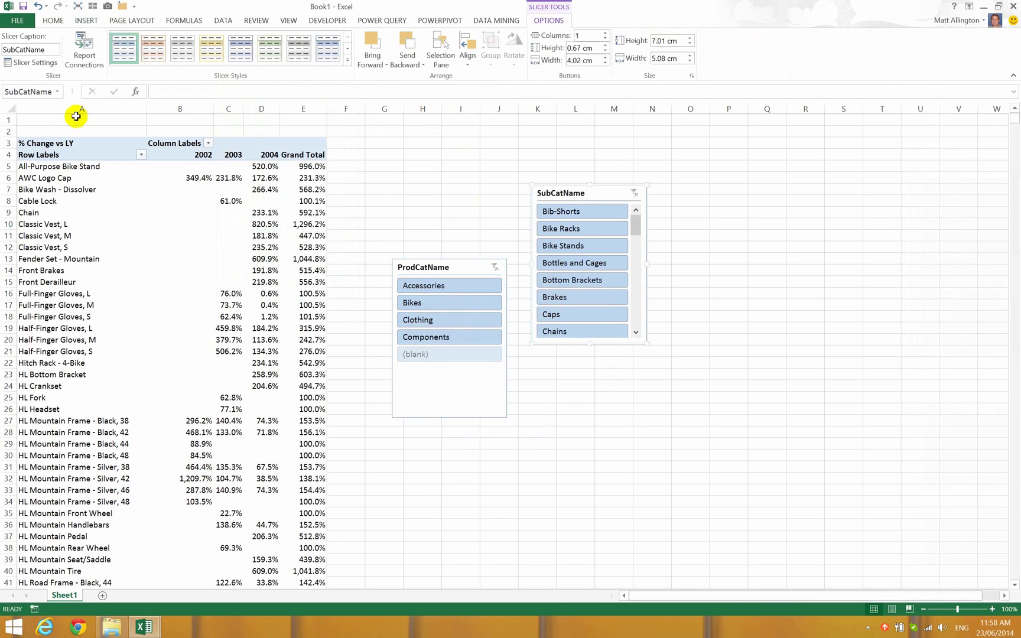
pyautogui.moveTo(17, 122); pyautogui.dragTo(30, 202)
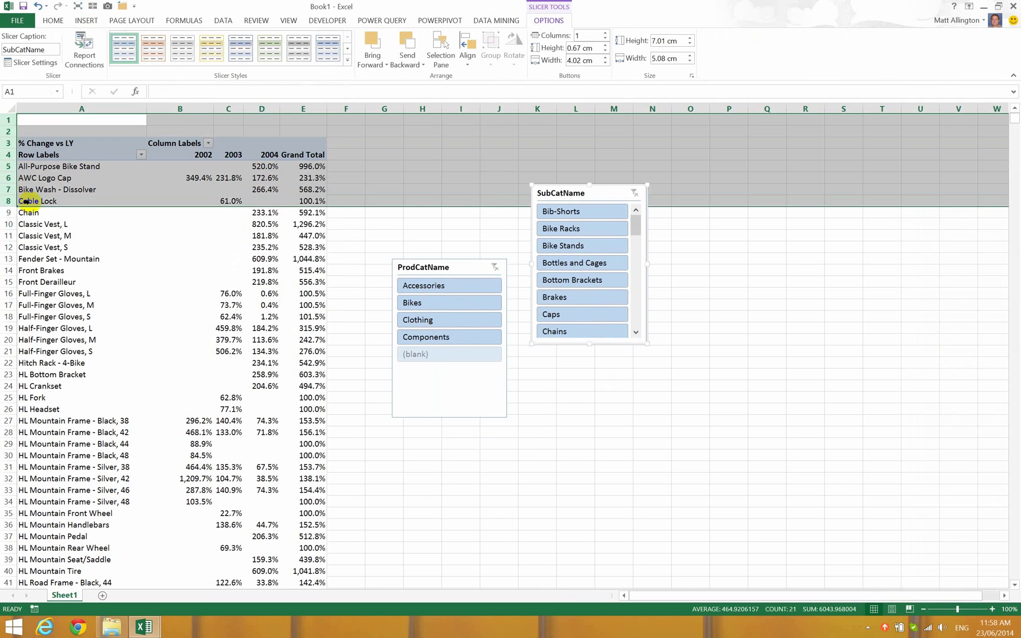
pyautogui.hotkey('ctrl', 'shift', '=')
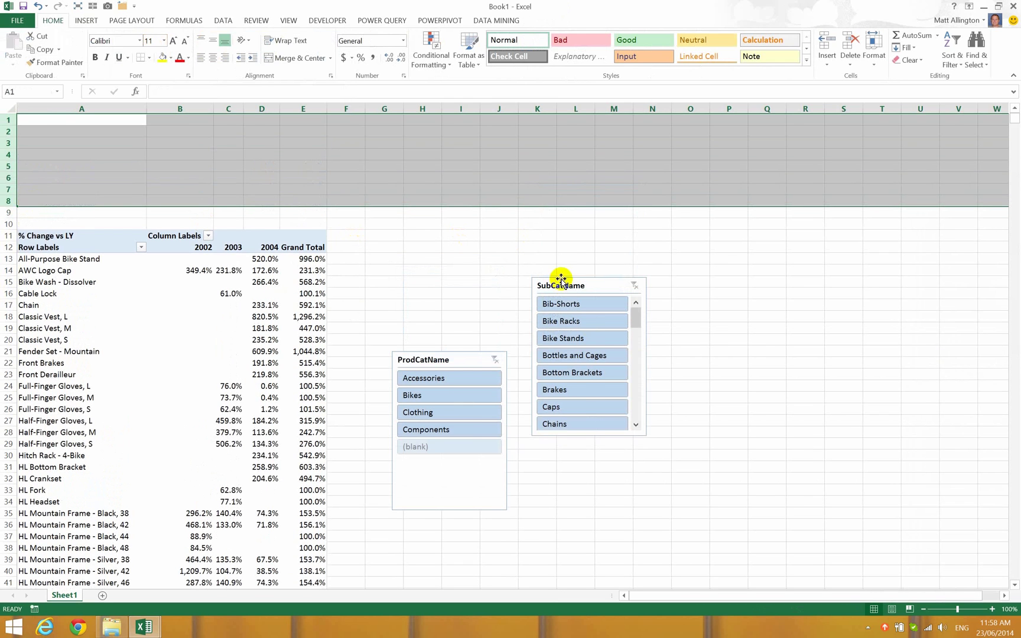
# - Set the SubCatName slicer to 6 columns, resize it, and move it to the top rows
pyautogui.click(564, 285)
pyautogui.click(555, 24)
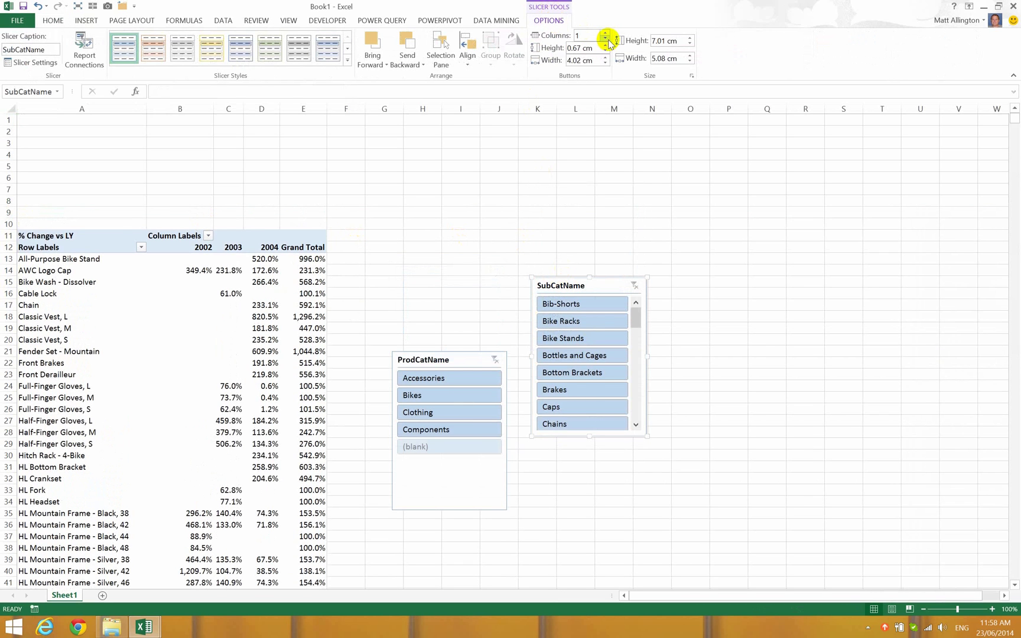
pyautogui.click(607, 32)
pyautogui.click(606, 33)
pyautogui.click(607, 32)
pyautogui.click(607, 32)
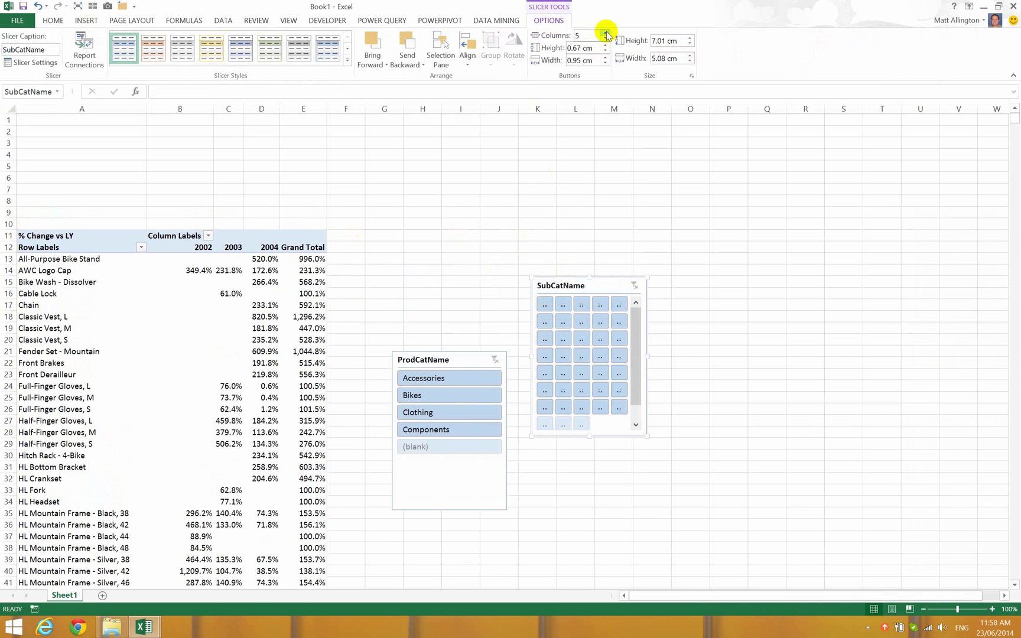
pyautogui.click(605, 33)
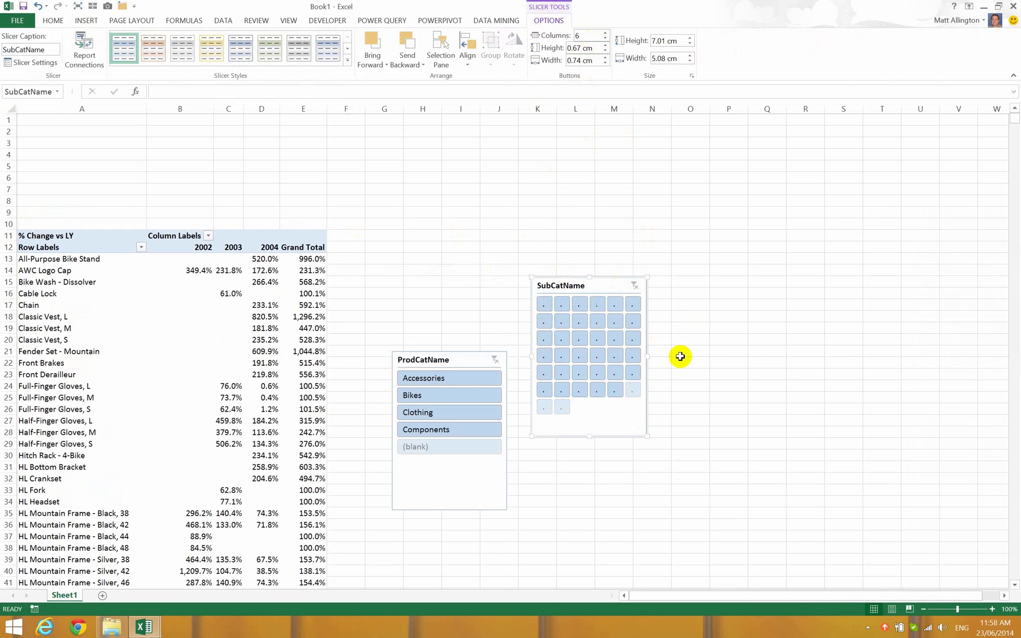
pyautogui.moveTo(648, 358); pyautogui.dragTo(823, 359)
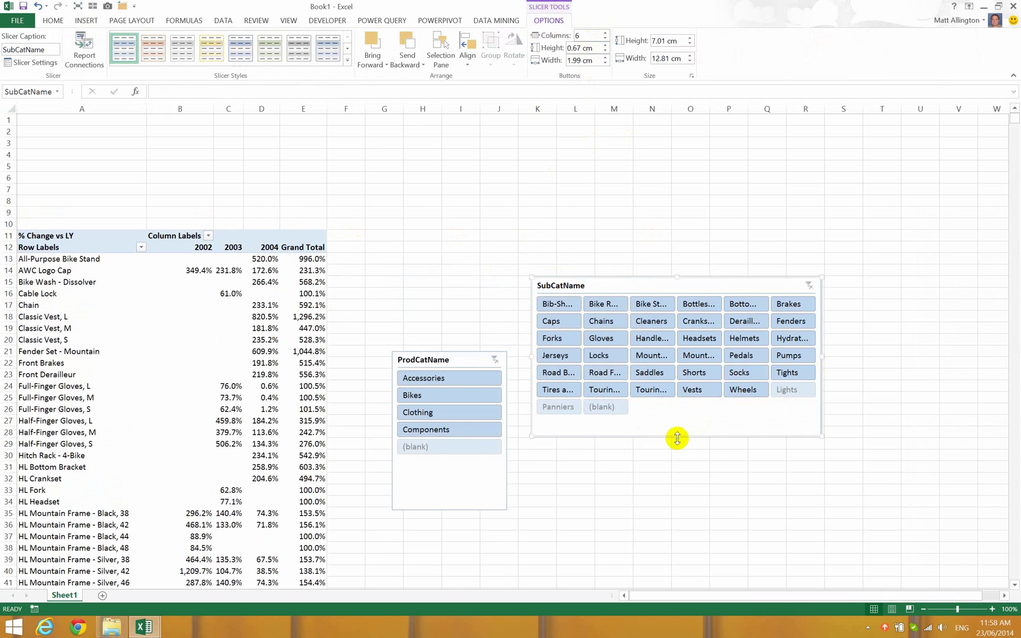
pyautogui.moveTo(678, 438); pyautogui.dragTo(685, 423)
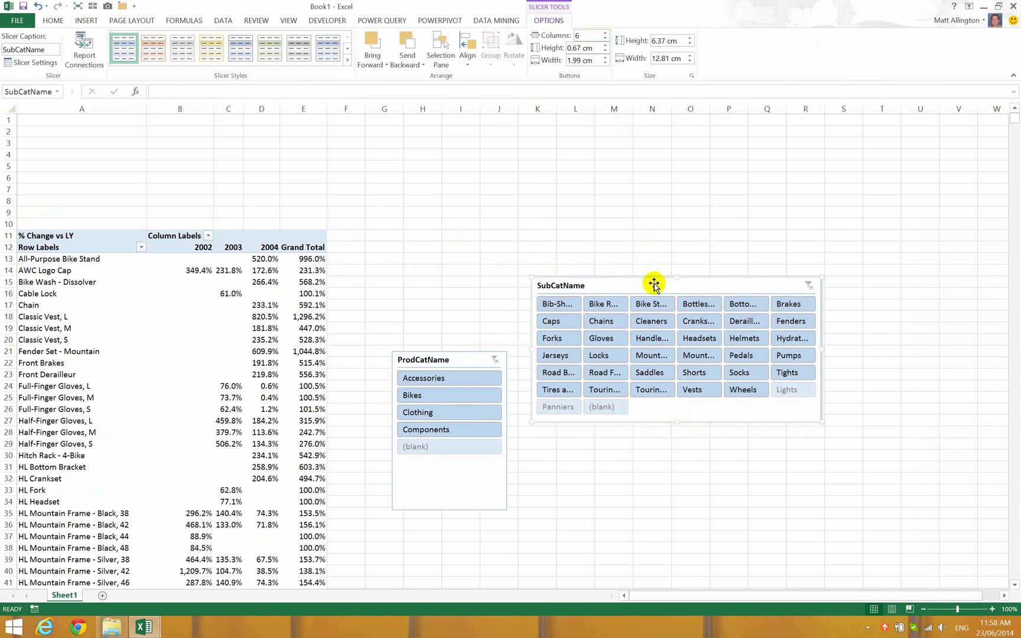
pyautogui.moveTo(823, 351); pyautogui.dragTo(960, 357)
pyautogui.moveTo(800, 290); pyautogui.dragTo(648, 122)
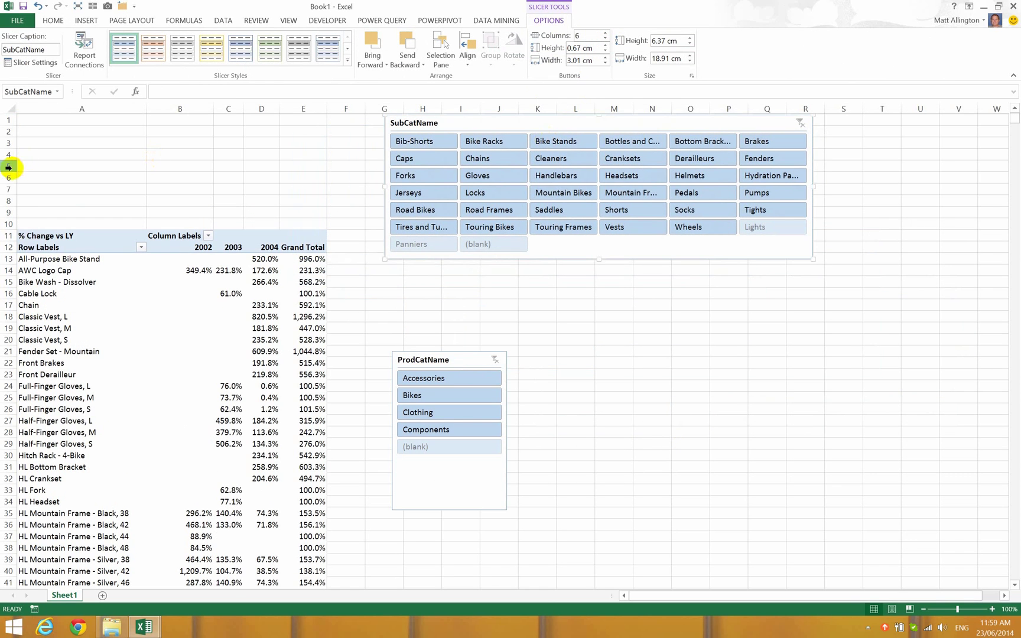
# - Insert three more rows, placing SubCatName over columns C–M and a shortened ProdCatName over A–B
pyautogui.moveTo(9, 167); pyautogui.dragTo(12, 190)
pyautogui.hotkey('ctrl', 'shift', '+')
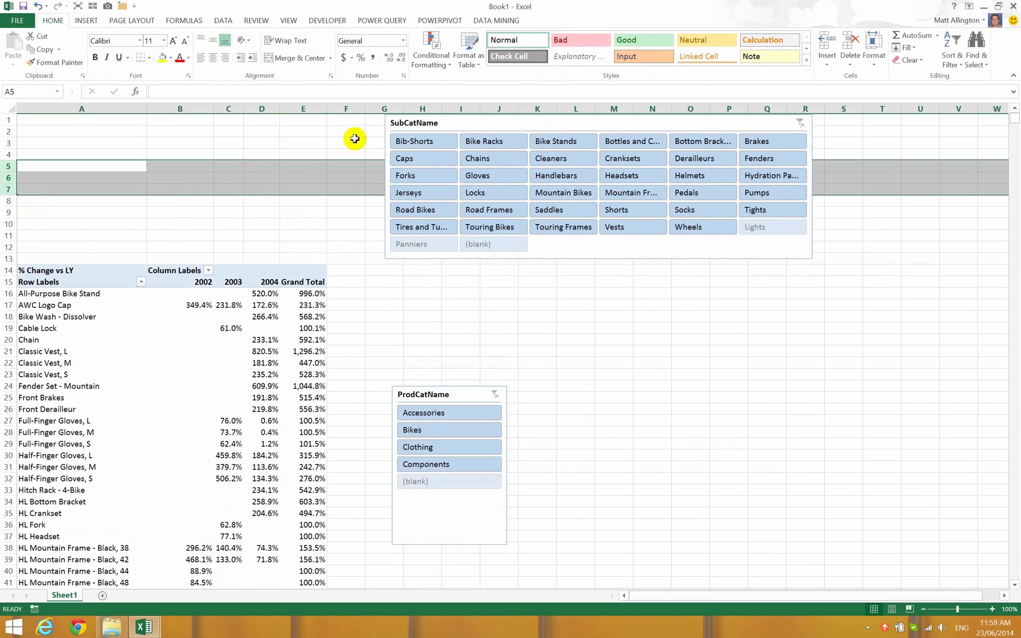
pyautogui.moveTo(492, 127); pyautogui.dragTo(318, 122)
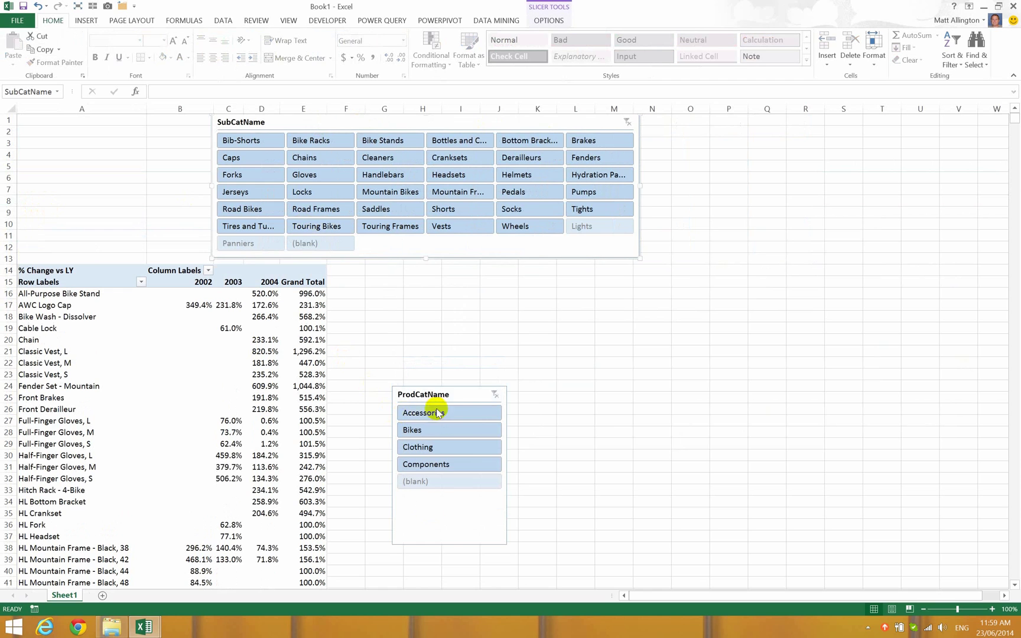
pyautogui.click(443, 543)
pyautogui.moveTo(449, 548); pyautogui.dragTo(453, 498)
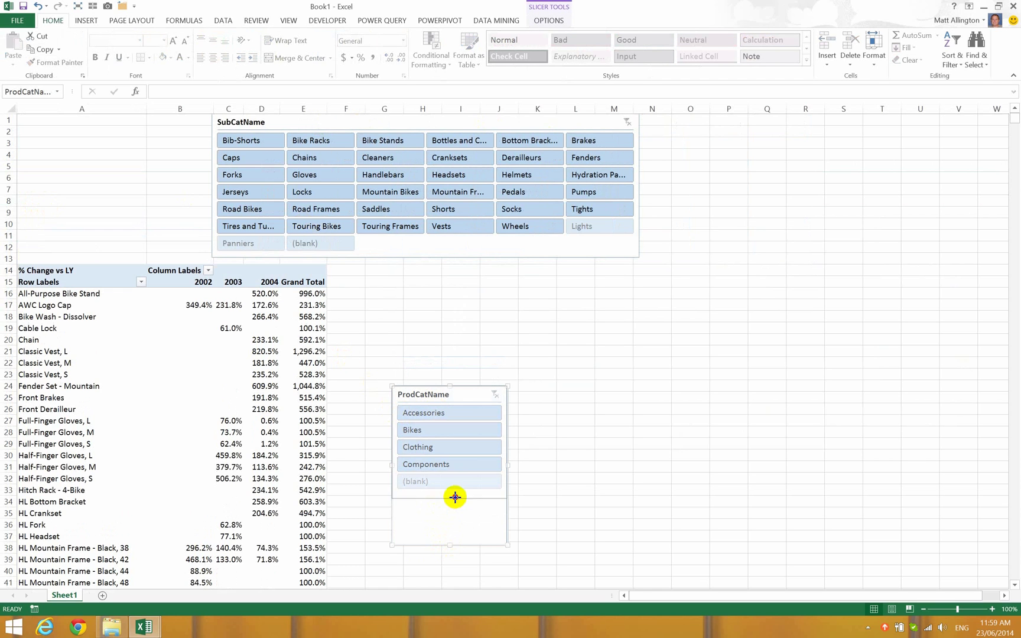
pyautogui.moveTo(458, 394); pyautogui.dragTo(78, 113)
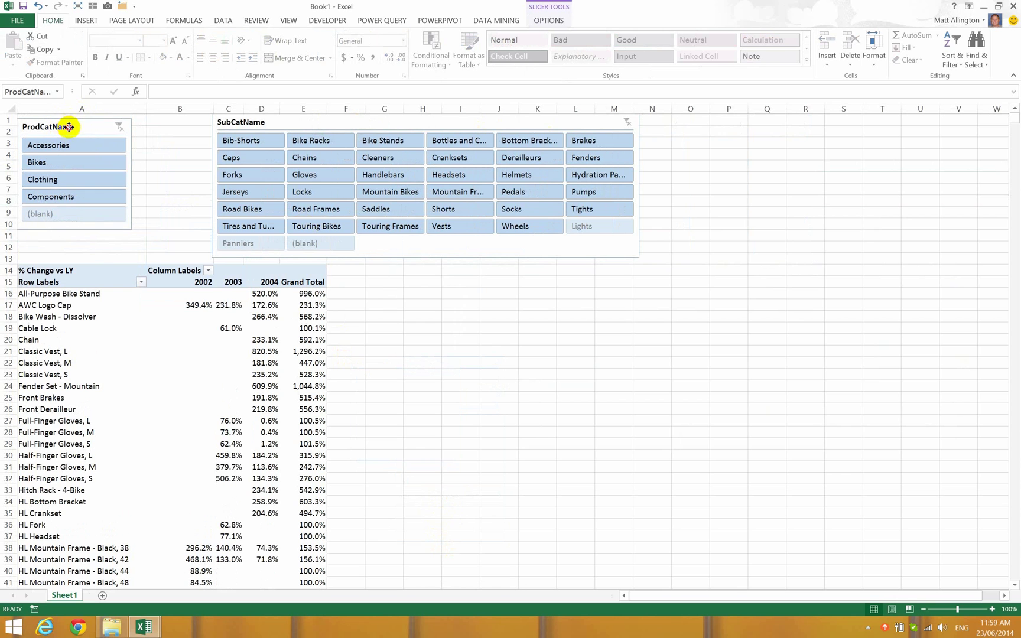
pyautogui.press('alt')
# - Filter to Bikes and preview the Mountain, Road and Touring Bikes subcategories in turn
pyautogui.click(83, 160)
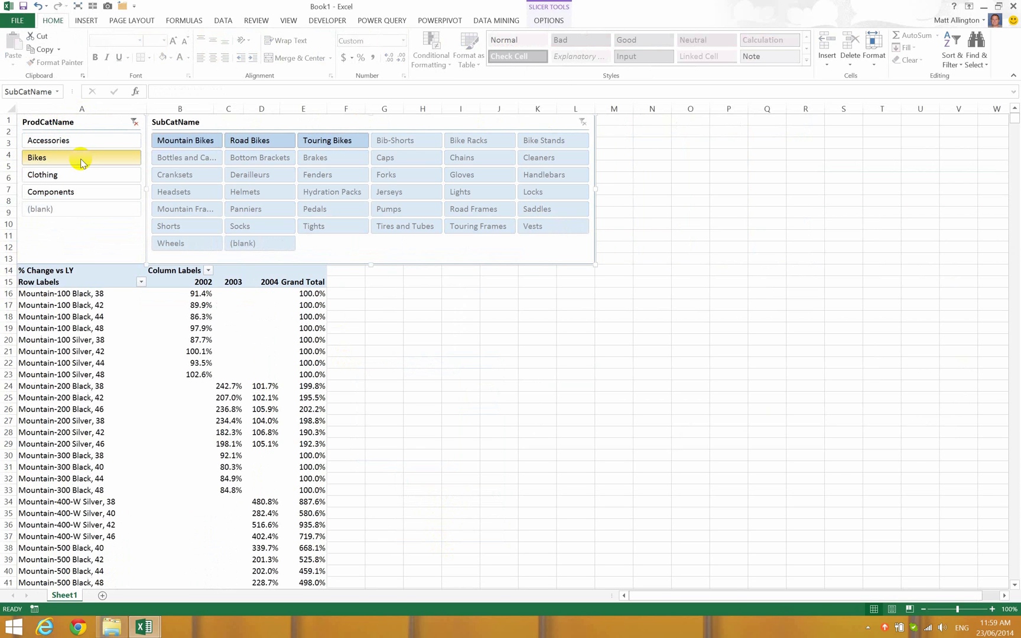
pyautogui.click(195, 139)
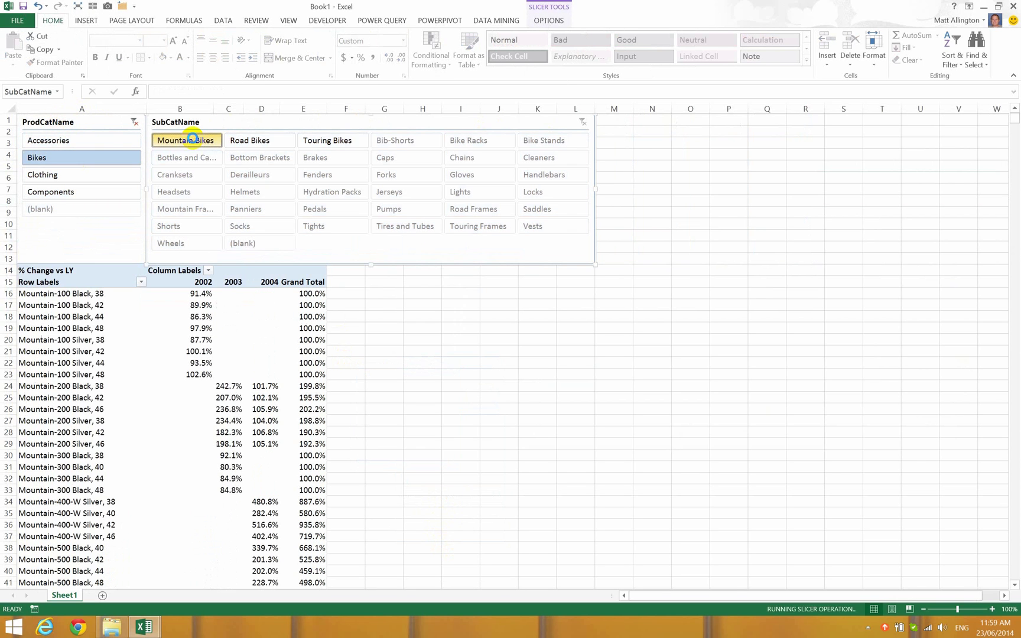
pyautogui.click(232, 140)
pyautogui.click(323, 144)
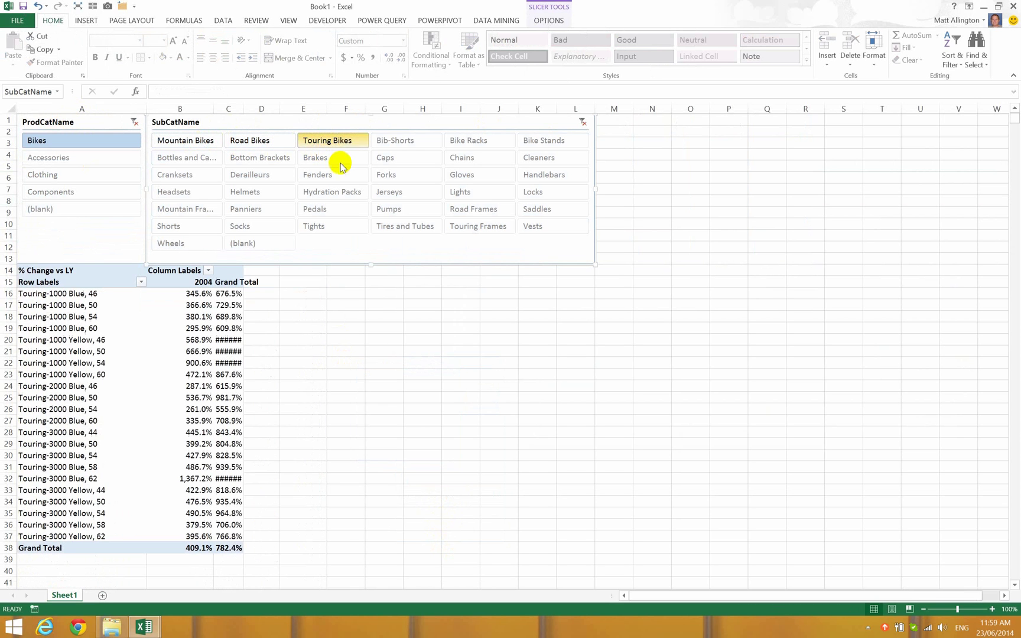
# - Widen column C and filter to both Road Bikes and Mountain Bikes
pyautogui.moveTo(246, 112); pyautogui.dragTo(268, 112)
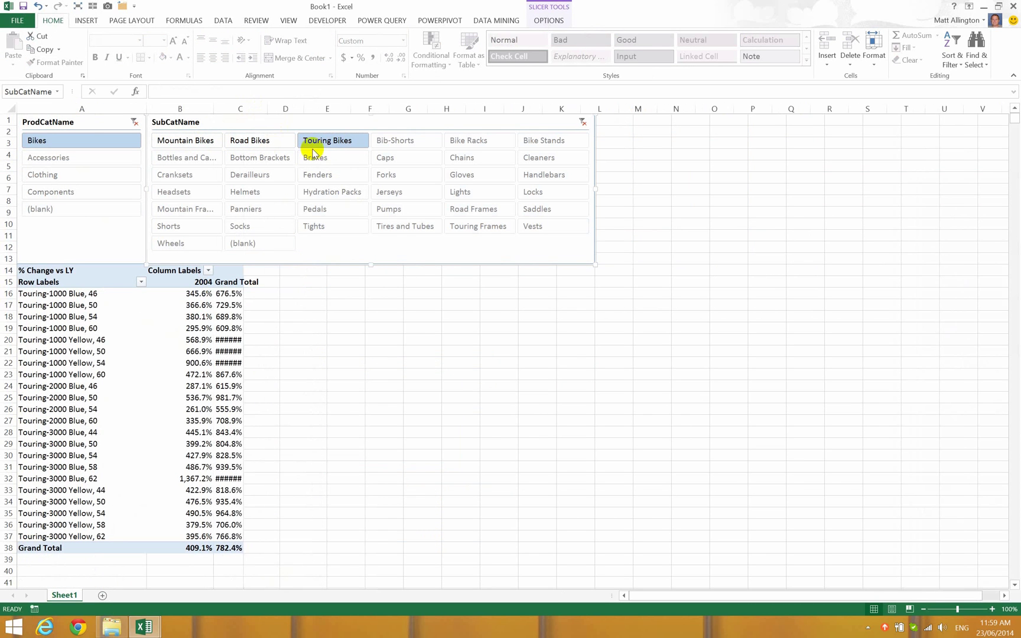
pyautogui.click(254, 145)
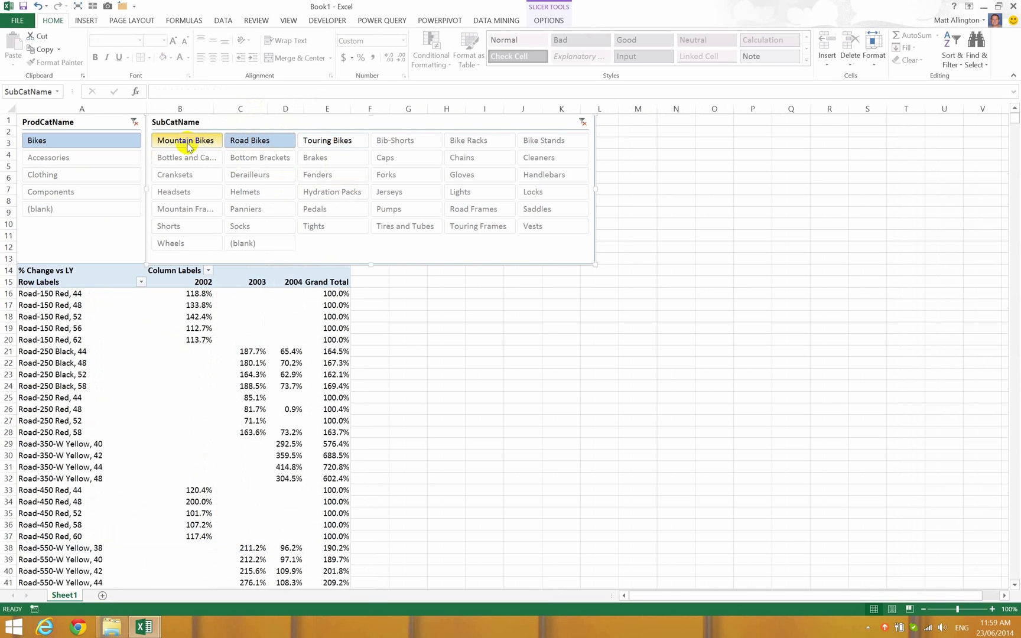
pyautogui.keyDown('ctrl'); pyautogui.click(187, 146); pyautogui.keyUp('ctrl')
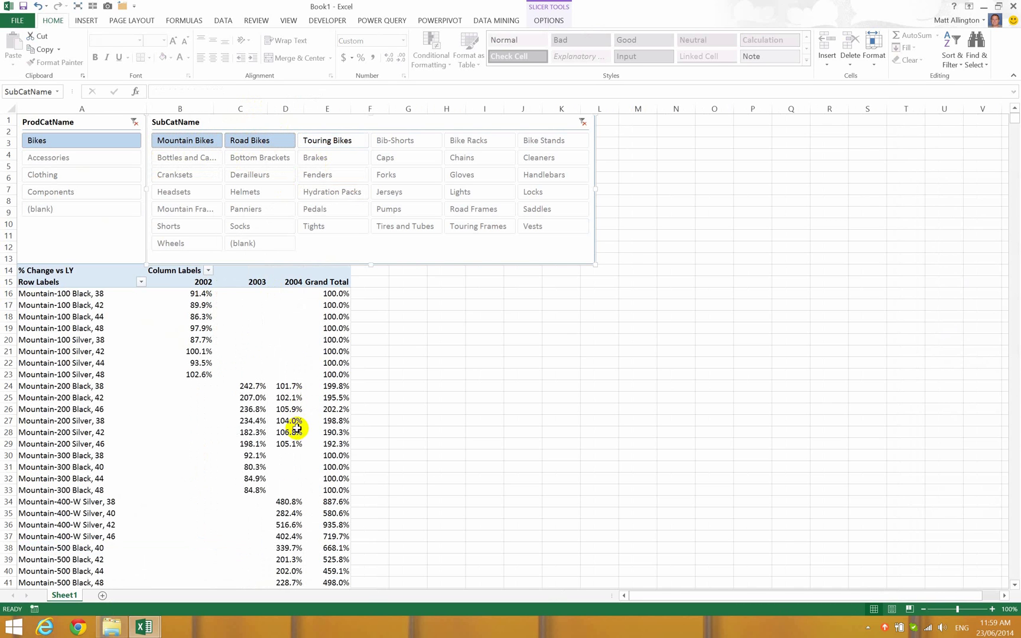